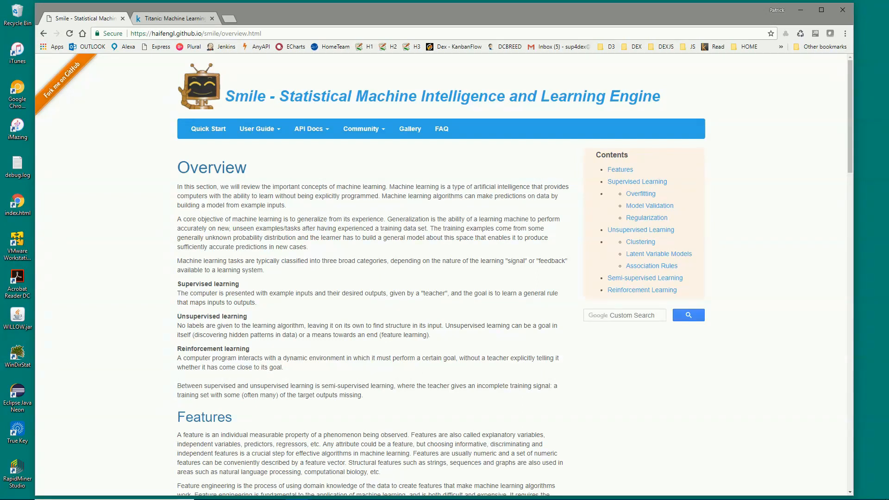
click(259, 129)
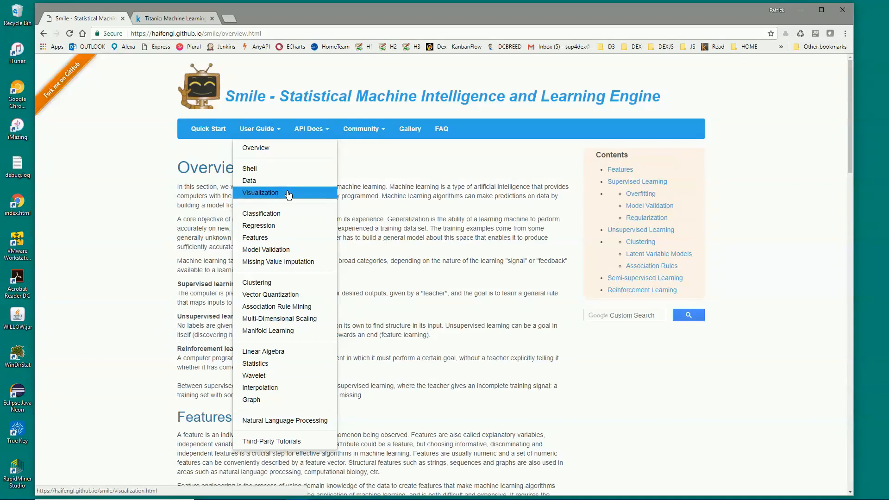
click(321, 130)
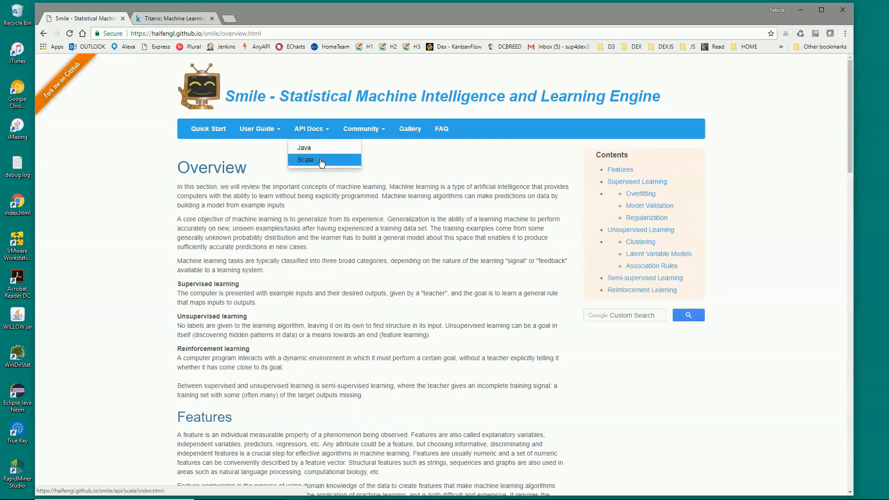
click(393, 210)
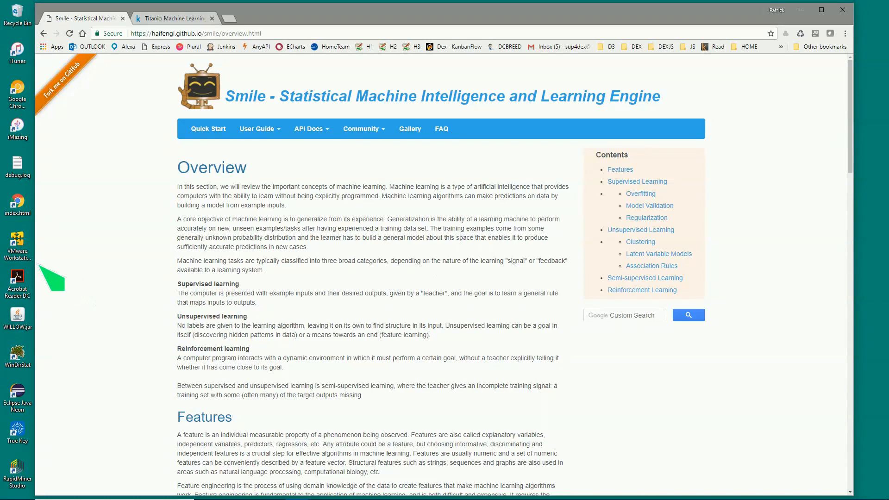
Switch to Data Explorer and read the documentation of the ARM and FP Growth association tasks
mouse_move(250, 496)
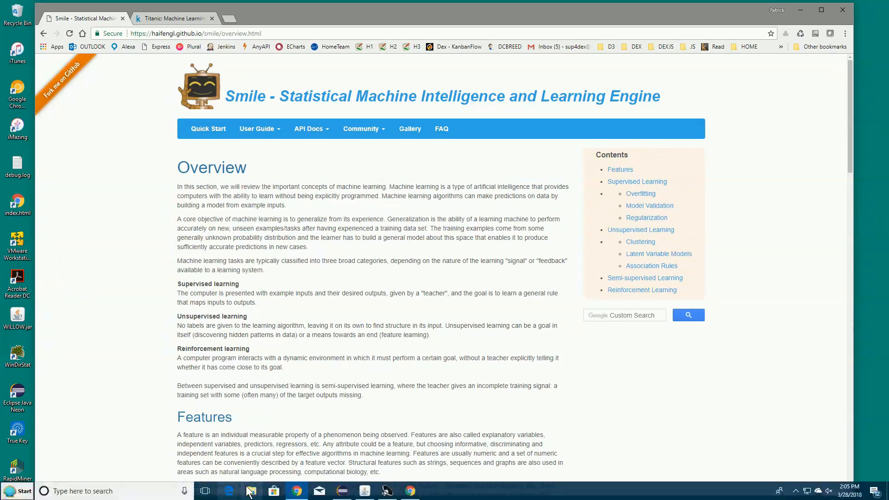
click(370, 495)
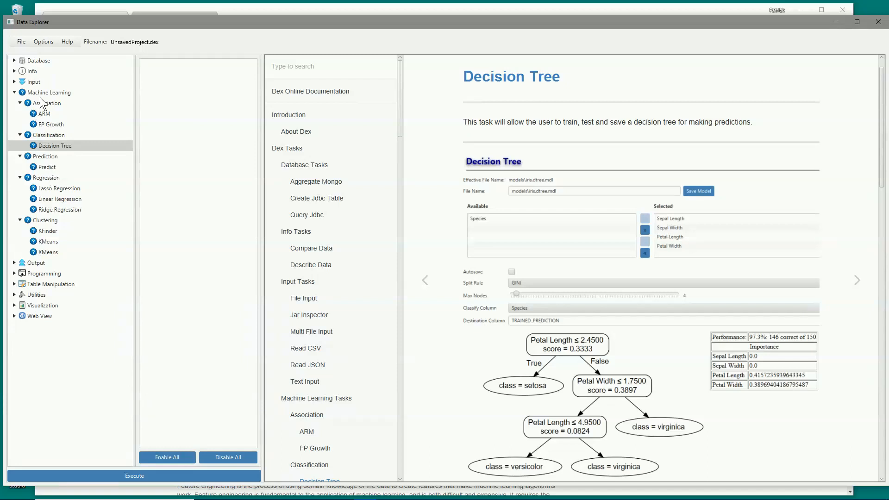
click(46, 114)
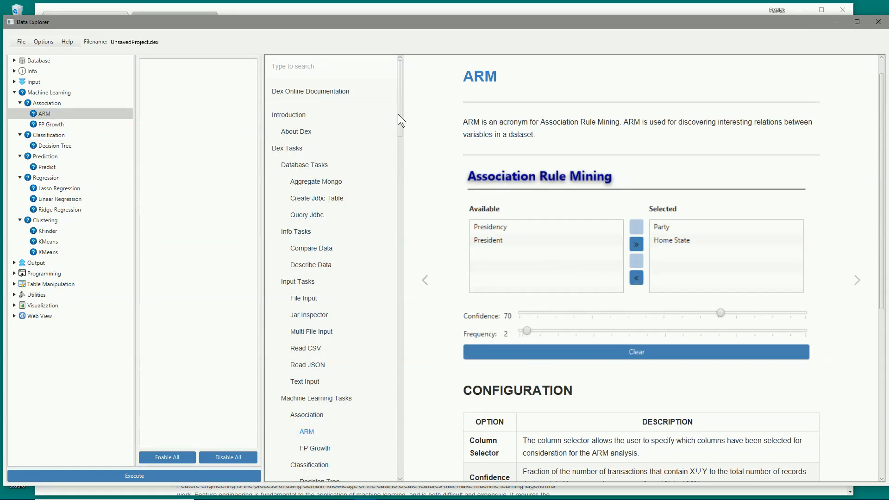
scroll(403, 132, down, 1)
drag(401, 135, 407, 179)
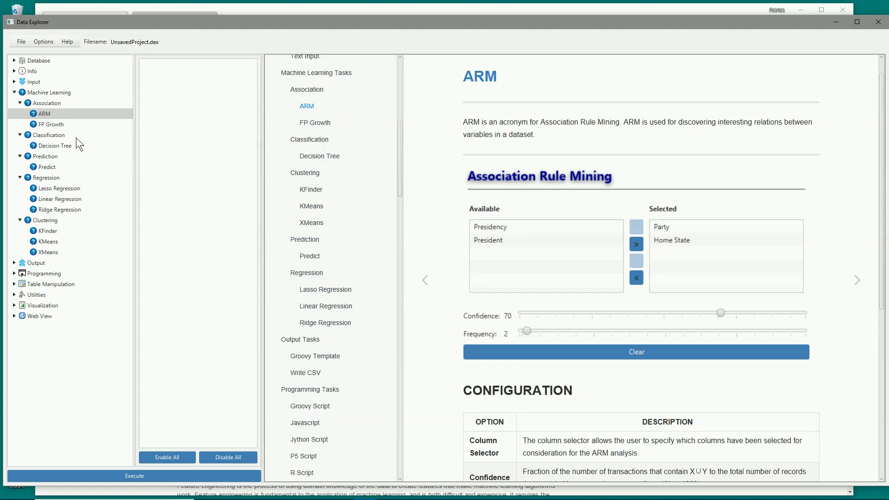
click(55, 125)
click(55, 125)
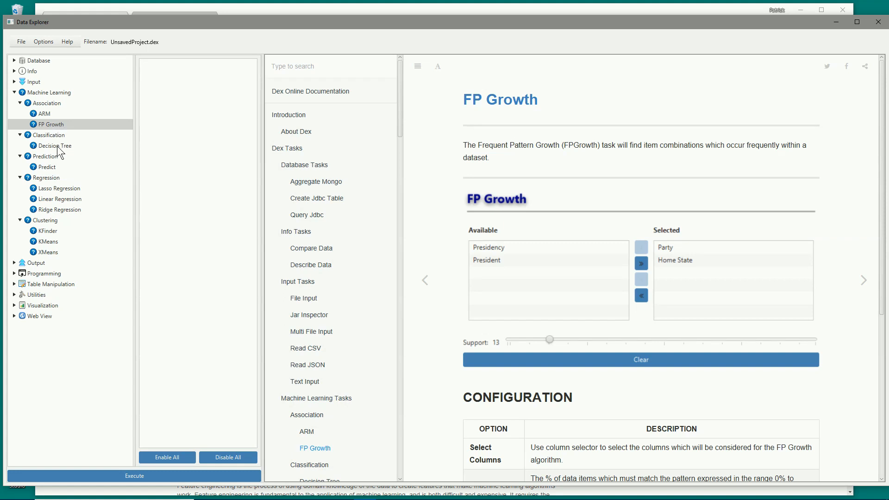
Browse the documentation of the Decision Tree and Predict tasks and of the Lasso, Linear and Ridge Regression tasks
click(56, 145)
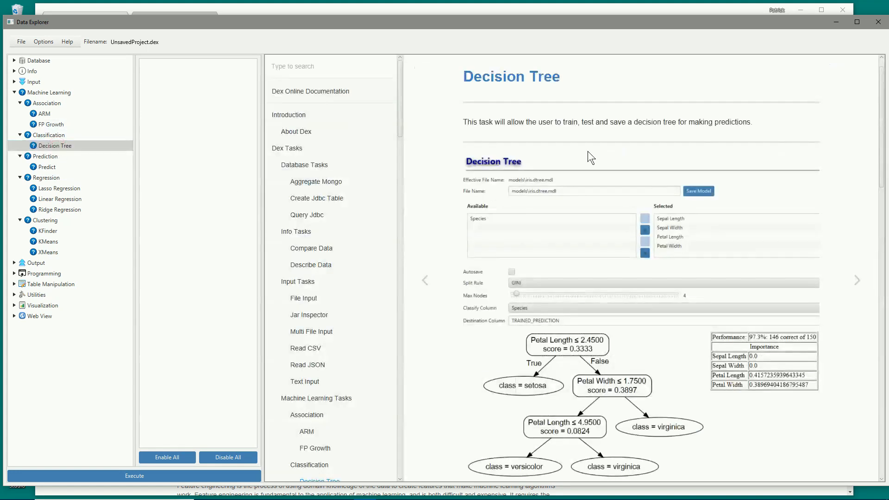
click(48, 168)
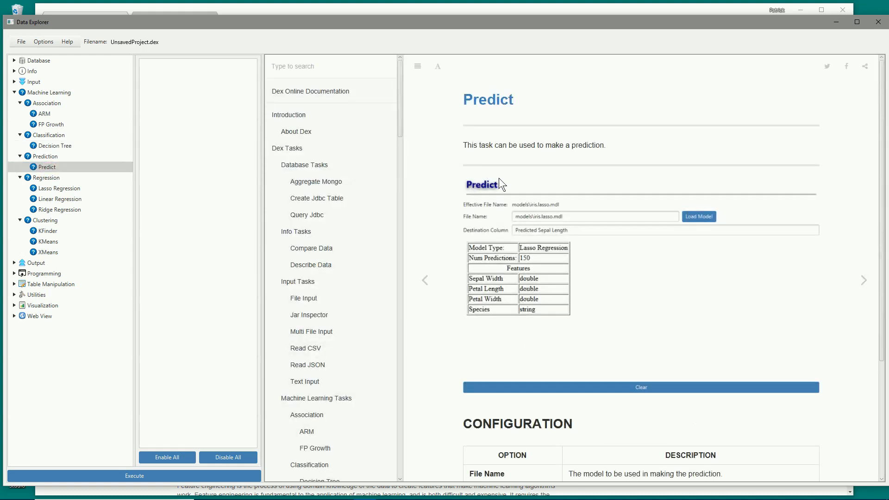
click(57, 188)
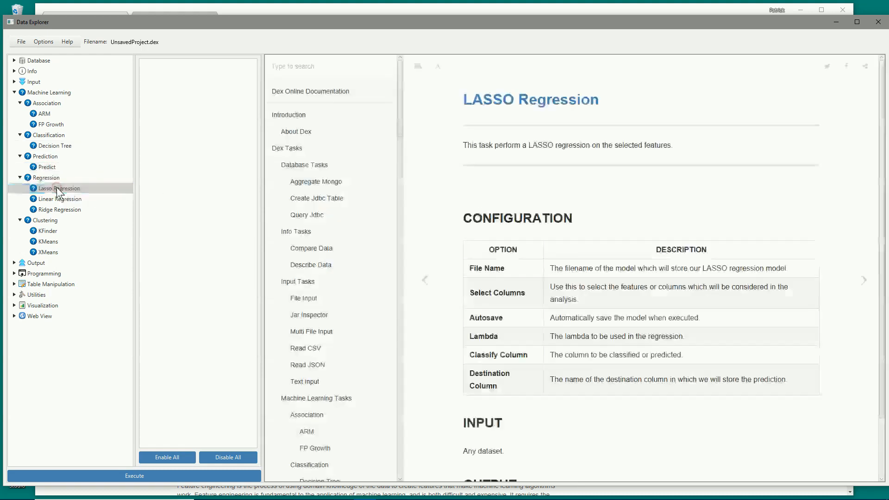
click(57, 197)
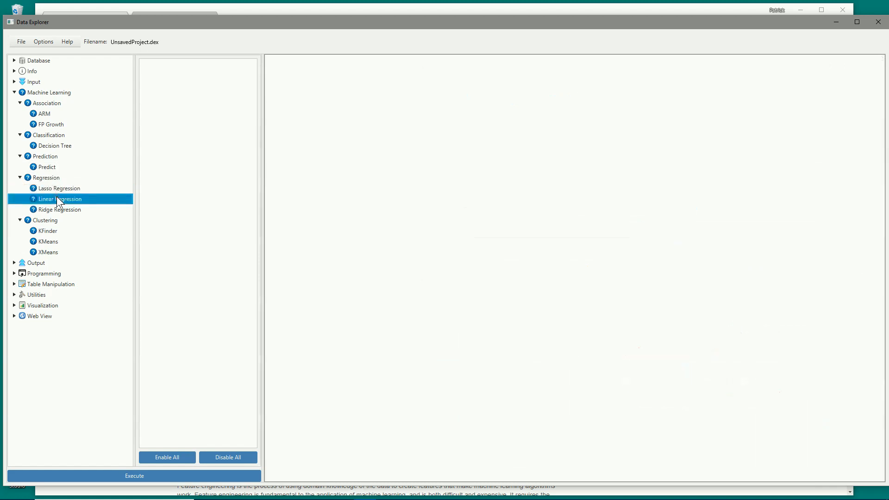
click(62, 210)
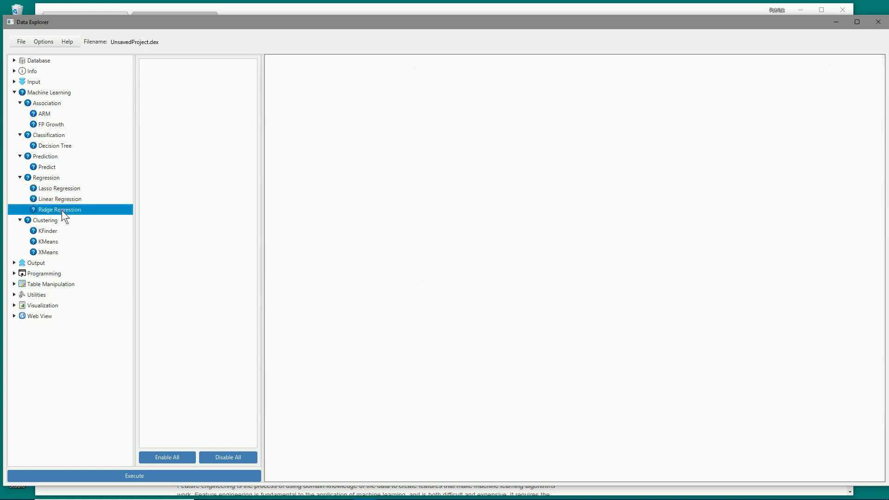
Browse the documentation of the KFinder, KMeans and XMeans clustering tasks
click(52, 230)
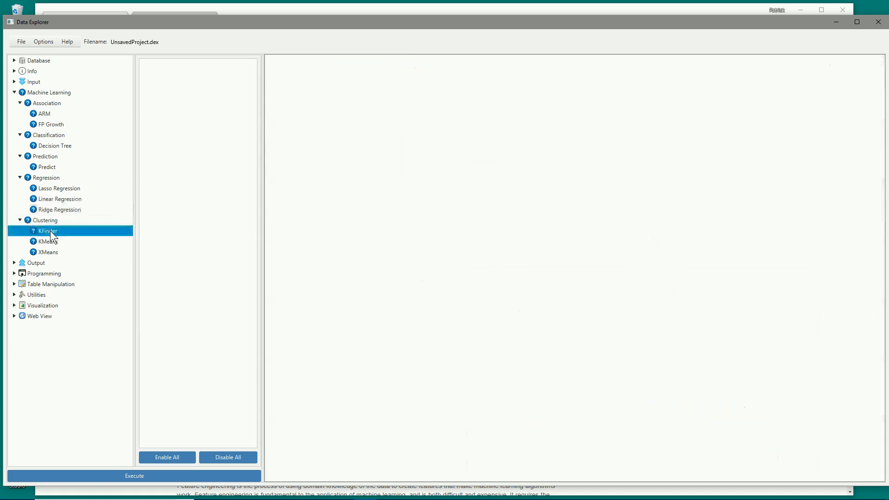
click(53, 240)
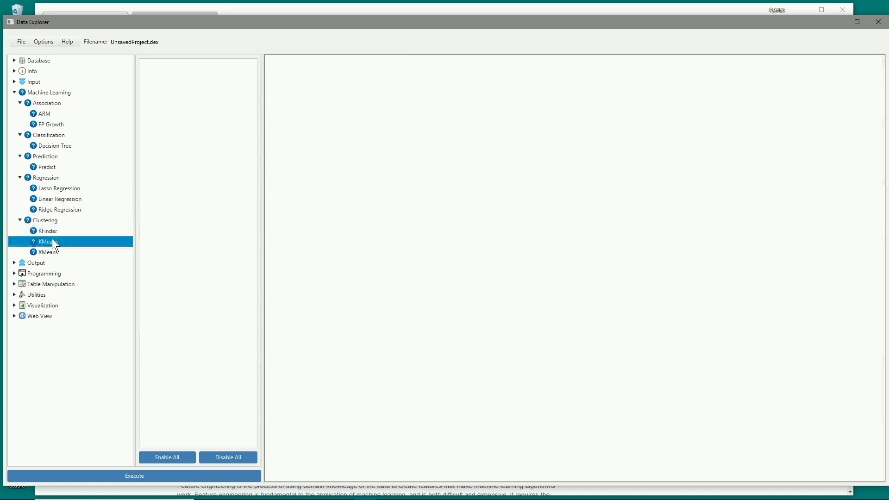
click(58, 250)
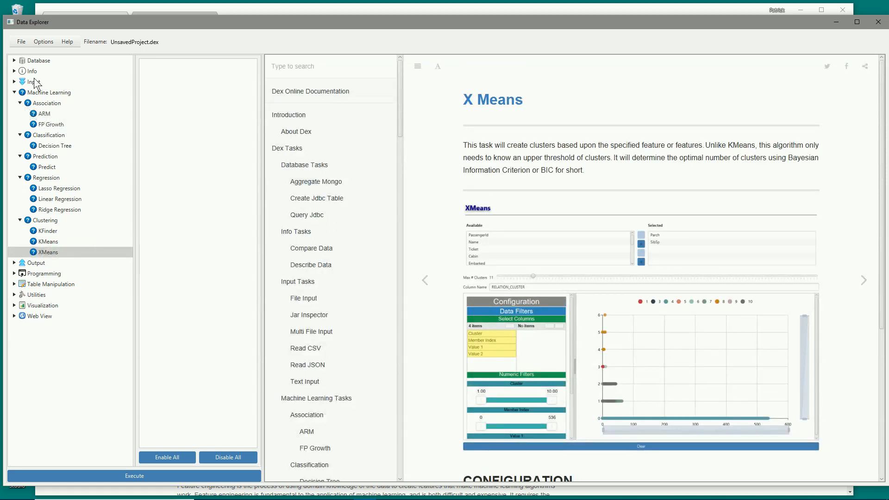
Load the project 1_TrainDecisionTree.dex from the machine_learning demo folder classification\DecisionTree
click(21, 41)
click(39, 65)
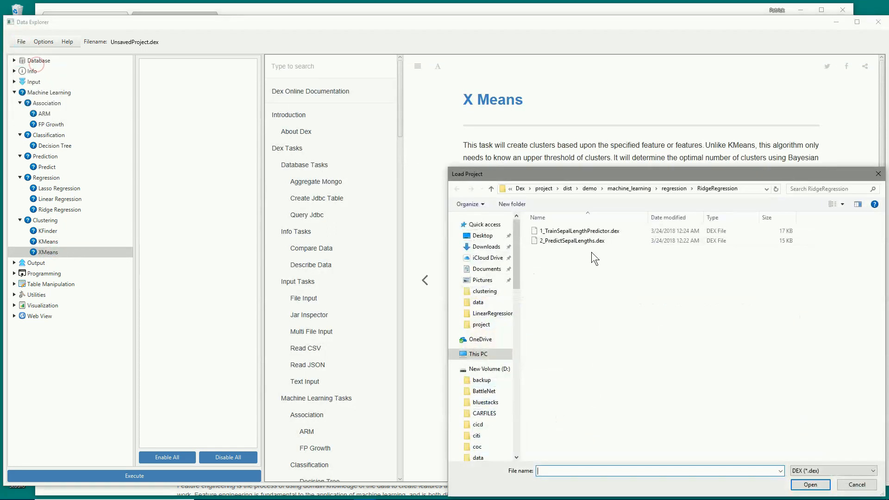
click(631, 187)
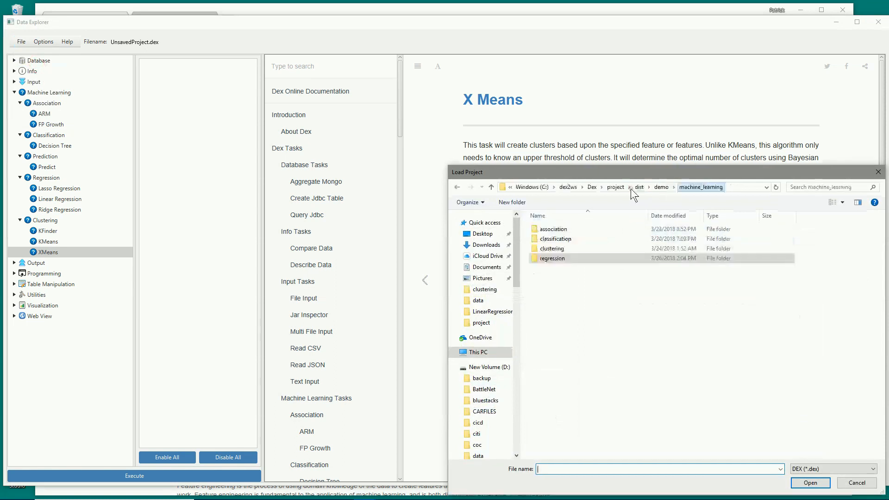
double_click(574, 240)
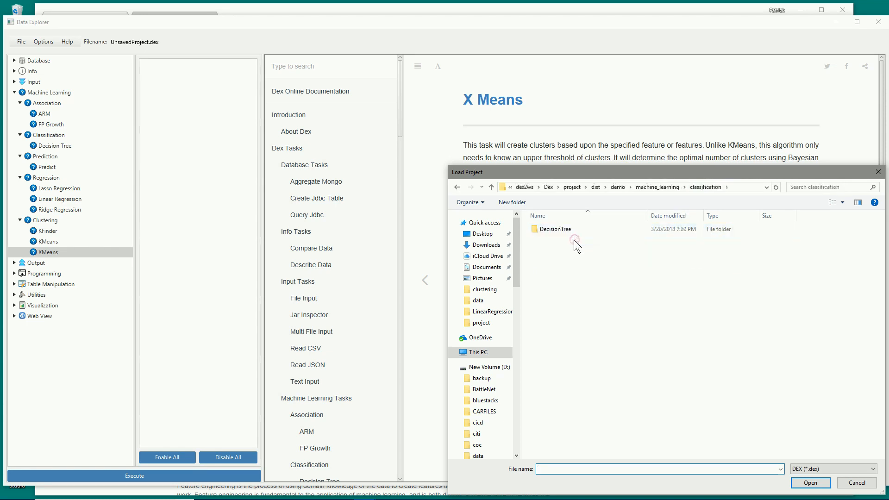
double_click(563, 232)
double_click(564, 230)
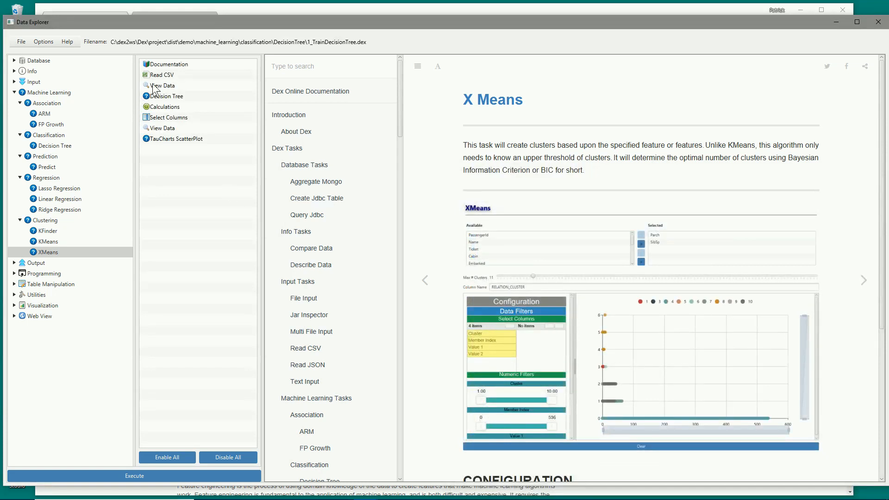
Review the project's Documentation and Read CSV tasks, execute the workflow and dismiss the job execution window
click(175, 64)
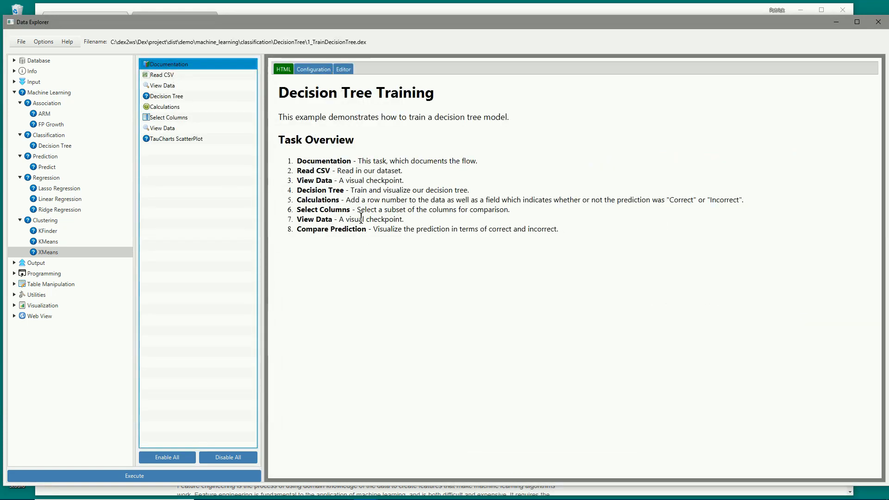
click(172, 75)
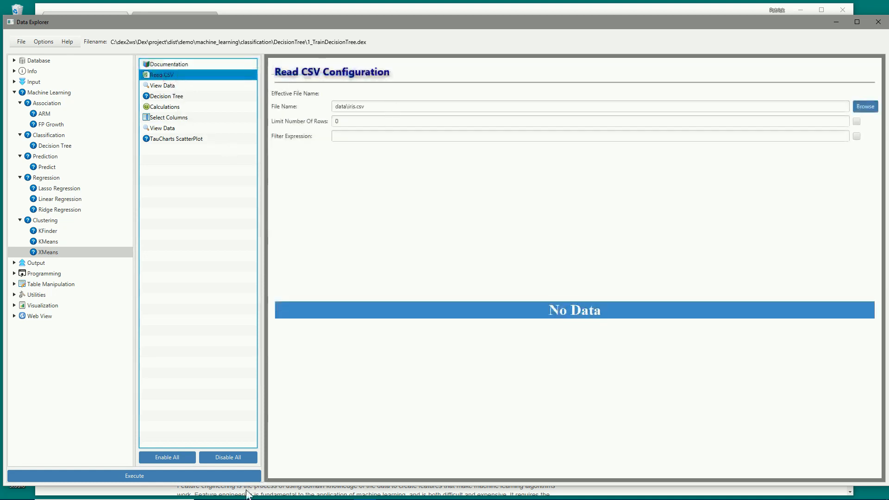
click(237, 474)
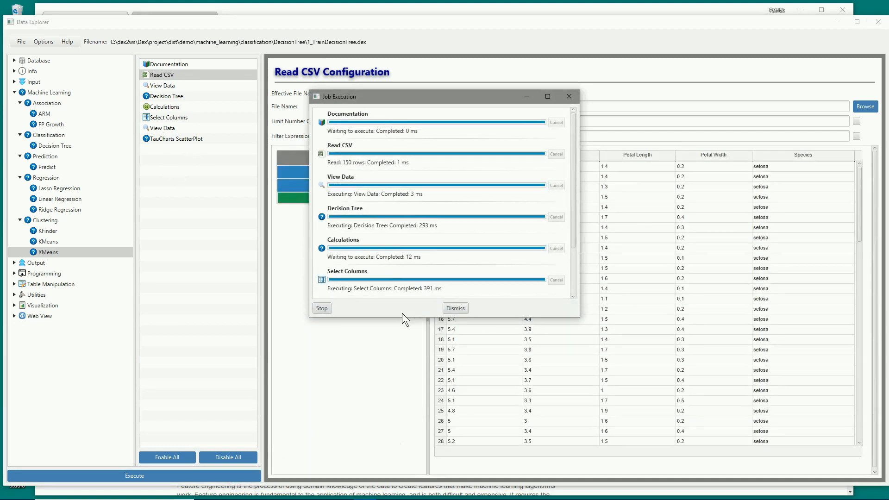
click(457, 308)
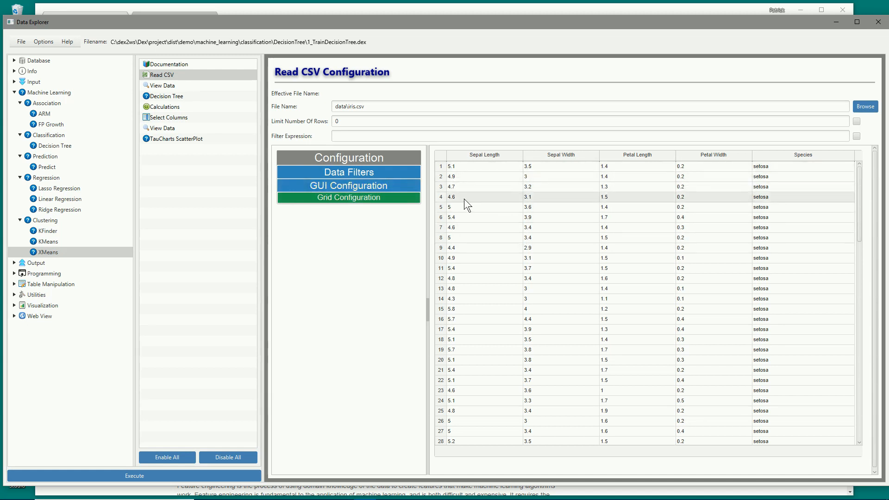
Inspect the loaded iris data in the first View Data task and through the Read CSV table
click(167, 87)
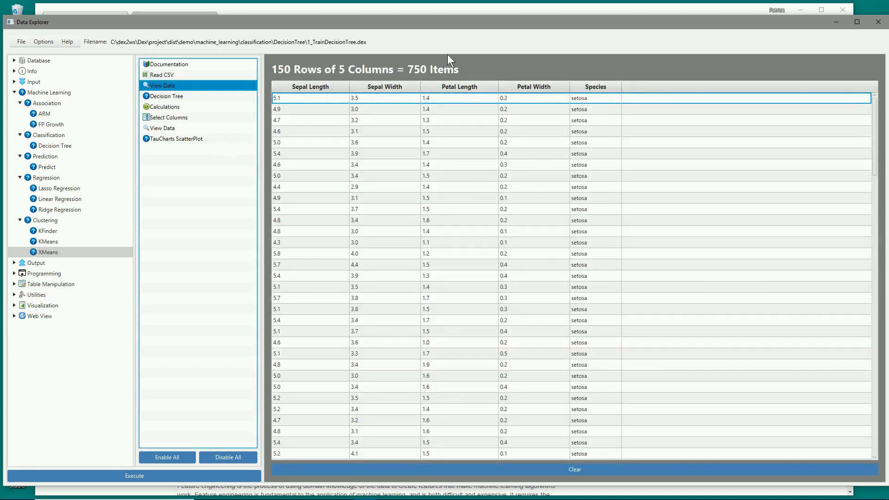
click(179, 77)
scroll(602, 232, down, 12)
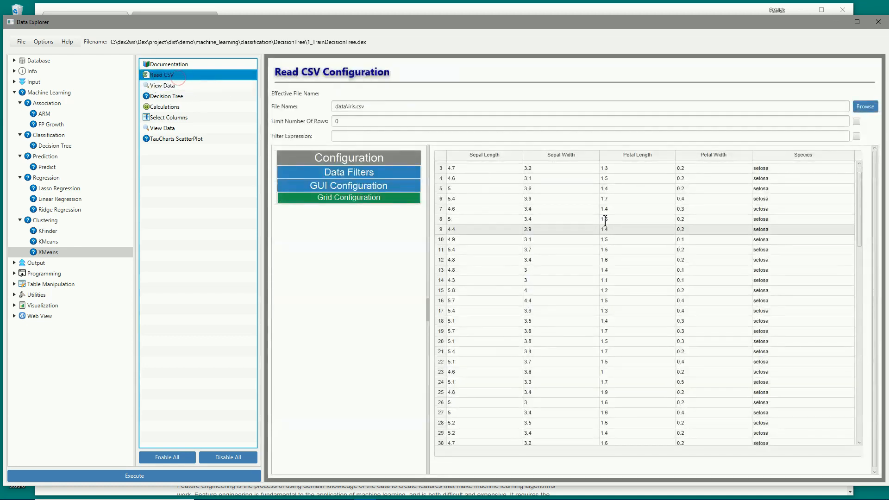
scroll(607, 237, down, 12)
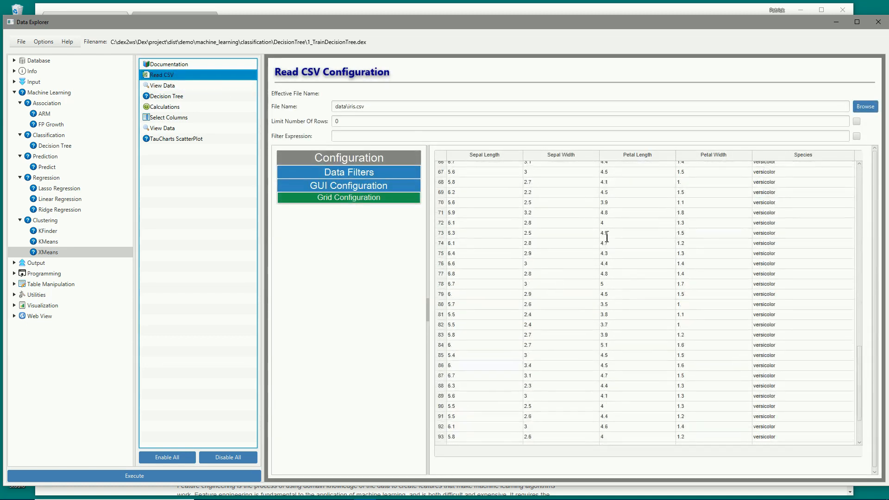
Open the project's Decision Tree task and examine its model file name setting
click(166, 88)
click(167, 97)
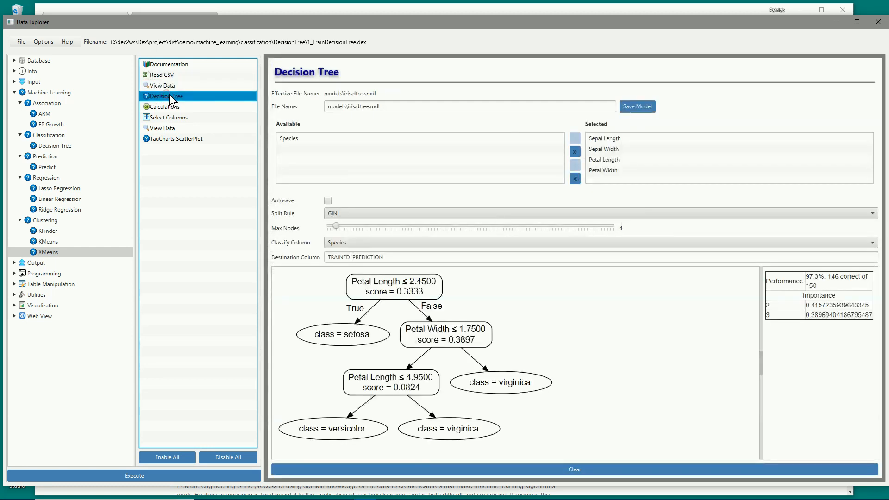
triple_click(400, 107)
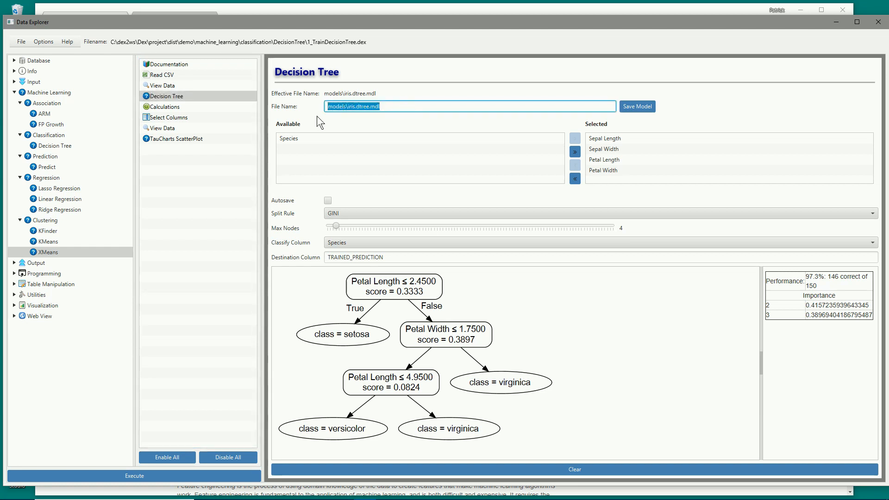
click(343, 106)
click(329, 106)
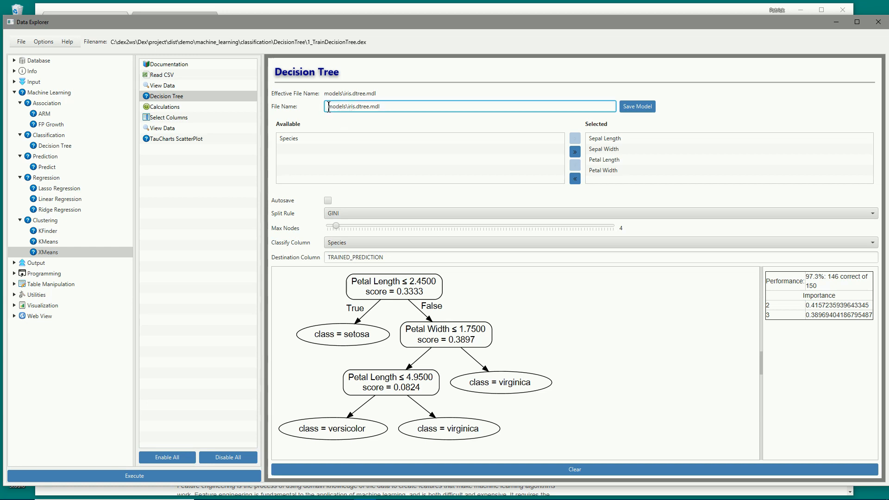
drag(328, 107, 419, 102)
click(420, 103)
drag(356, 107, 369, 104)
click(357, 107)
drag(357, 107, 397, 103)
click(415, 107)
Examine the Split Rule options and the Destination Column setting of the Decision Tree task
click(360, 212)
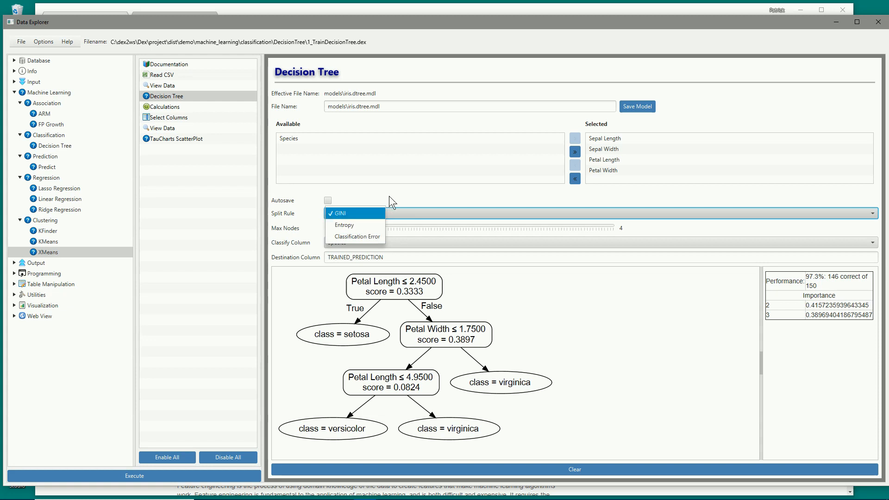
click(389, 196)
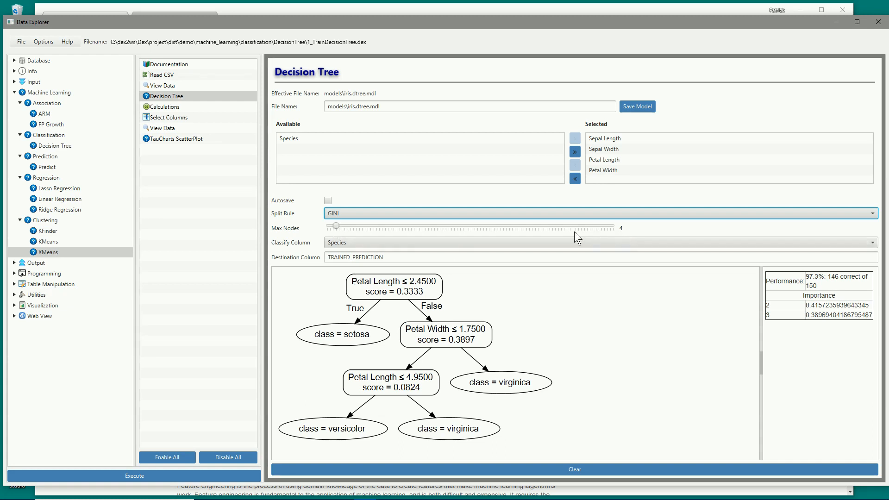
click(400, 257)
drag(389, 258, 310, 257)
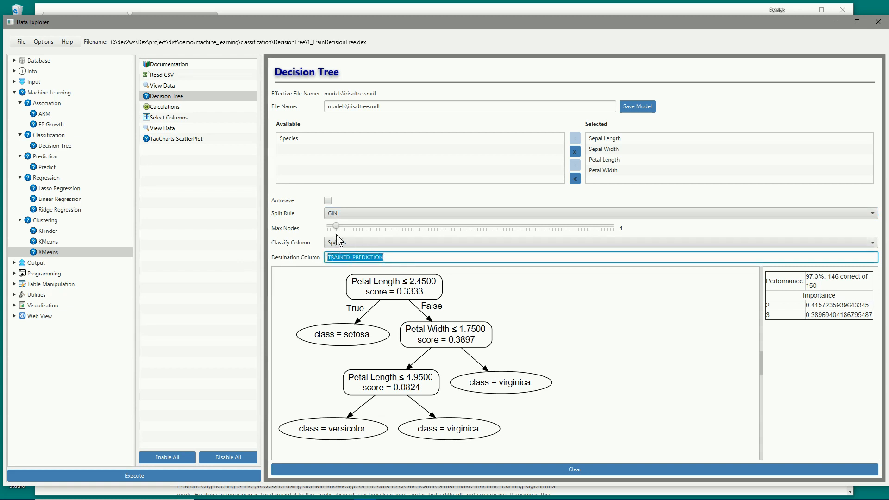
Set the decision tree's Max Nodes to 100 and execute the workflow again
drag(337, 226, 634, 237)
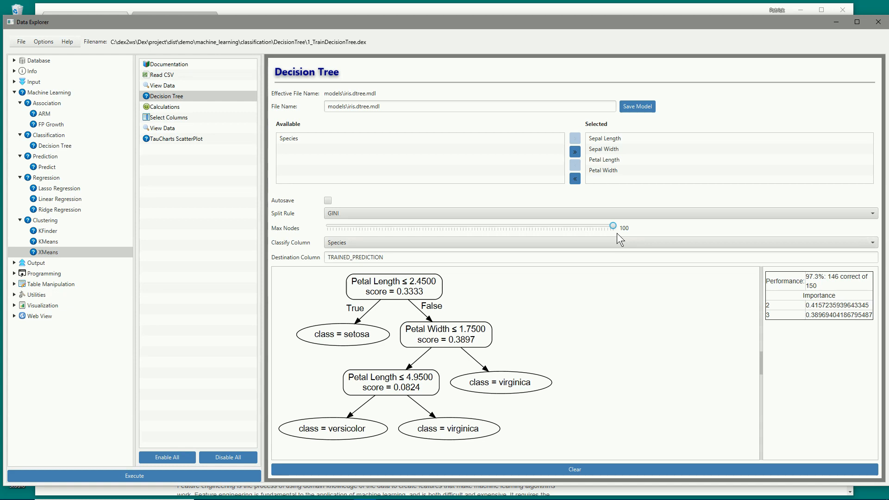
click(226, 474)
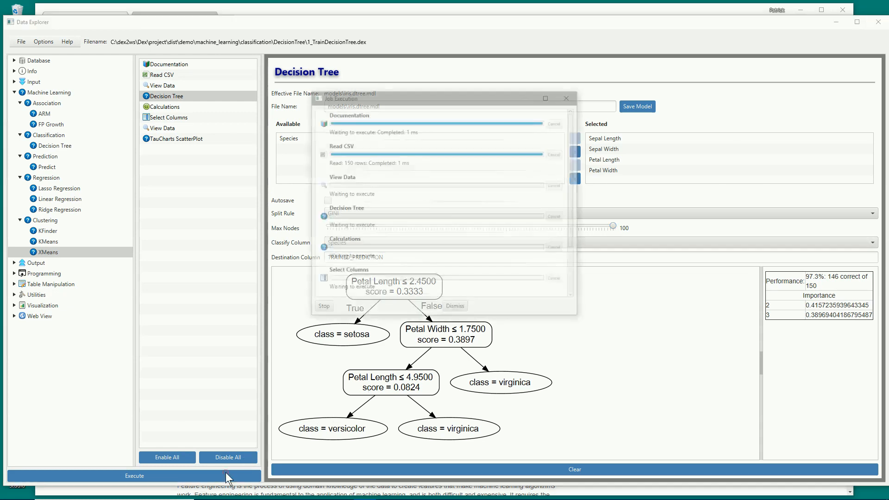
Review the retrained 100-node tree's performance and column importance values and inspect the branches of its diagram
click(454, 308)
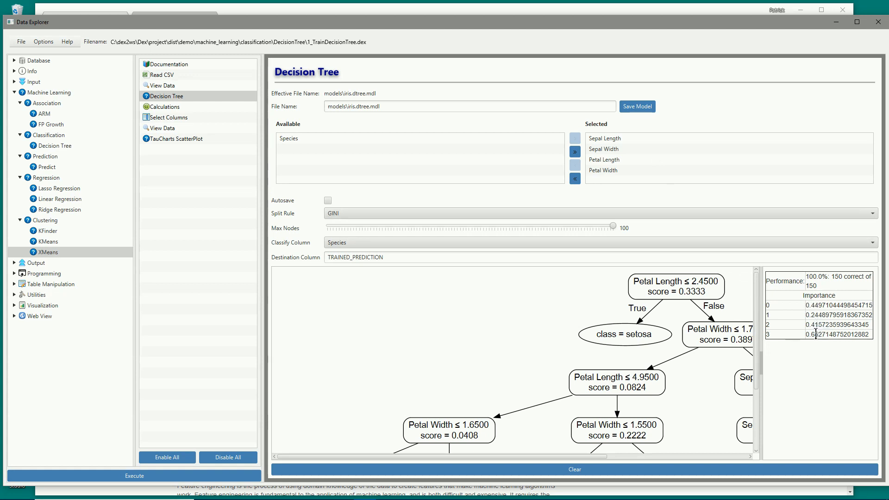
drag(816, 334, 861, 337)
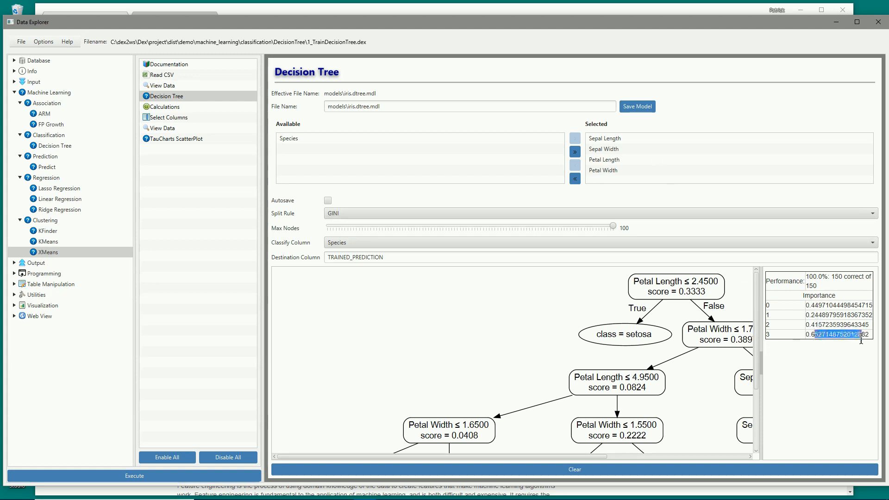
click(823, 306)
drag(823, 306, 878, 306)
click(865, 306)
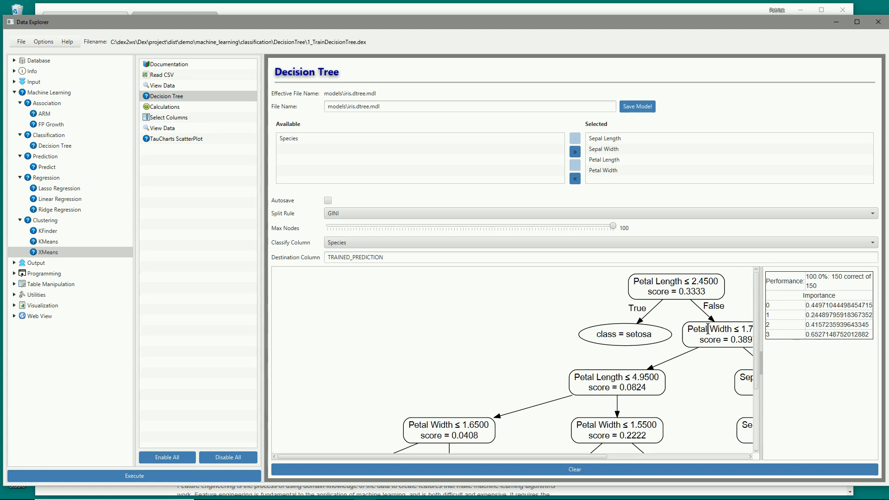
drag(580, 458, 676, 462)
drag(754, 321, 756, 446)
drag(633, 457, 602, 465)
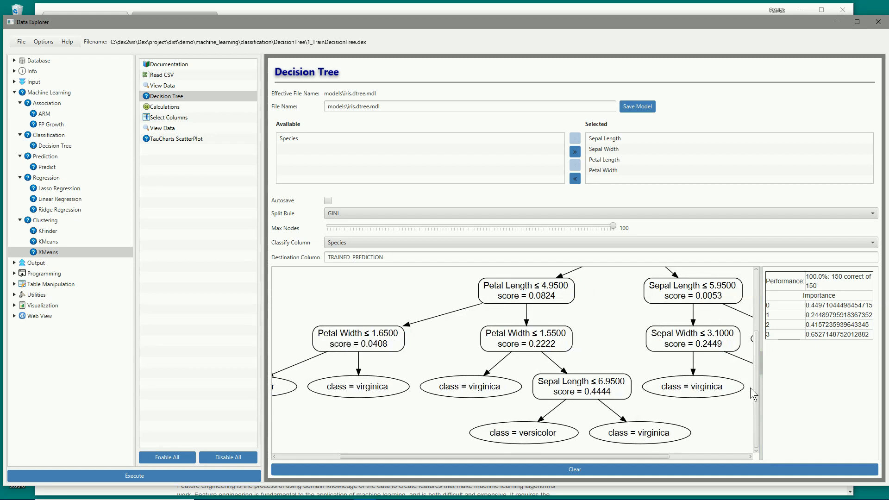
scroll(757, 393, up, 5)
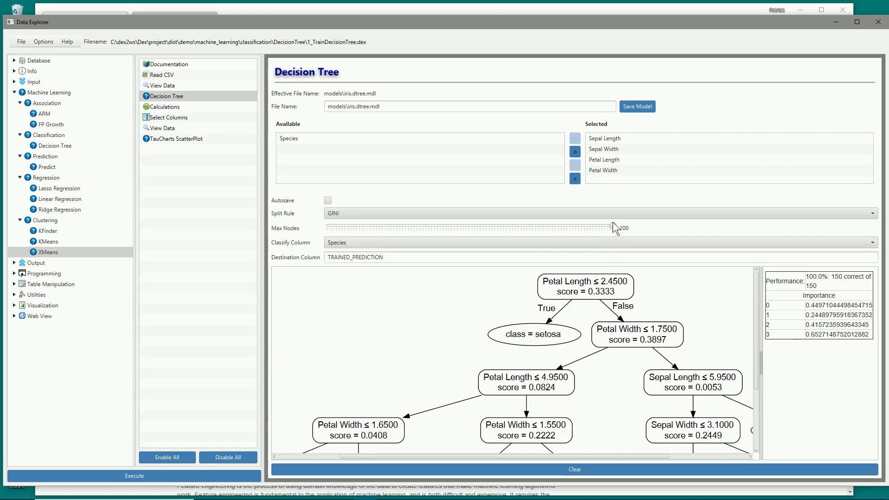
Set the decision tree's Max Nodes to 2 and execute the workflow
drag(614, 226, 332, 227)
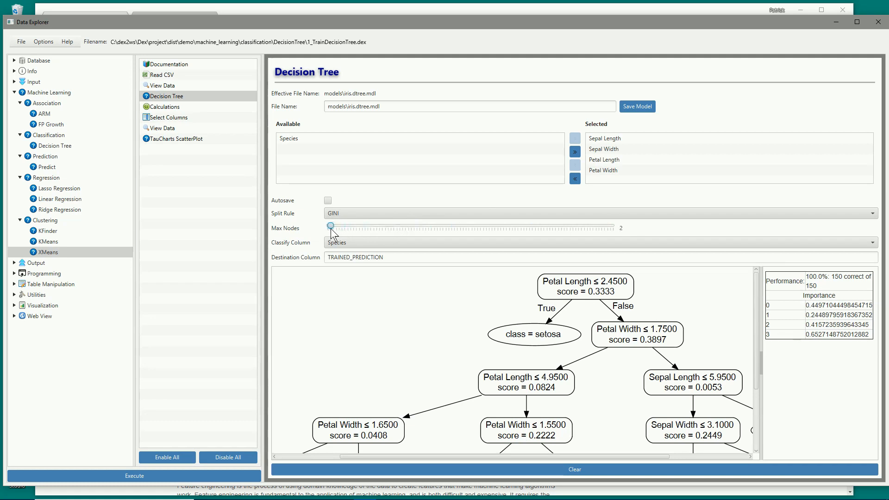
click(225, 476)
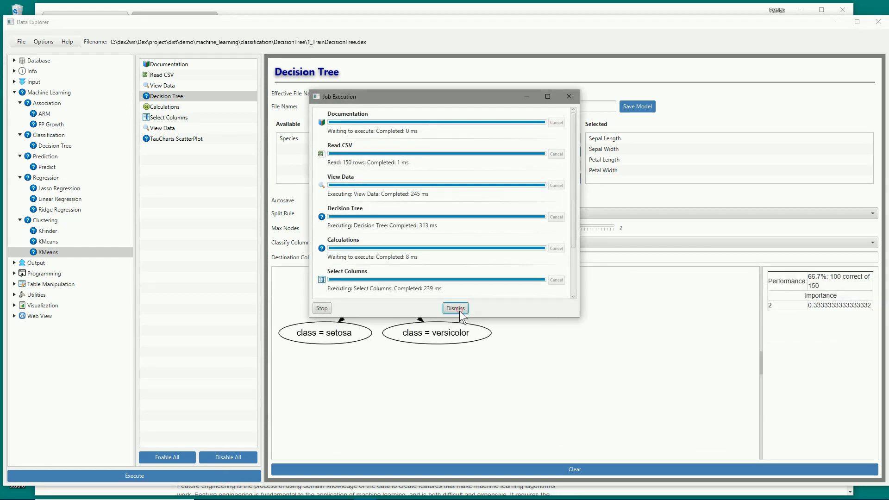
click(459, 309)
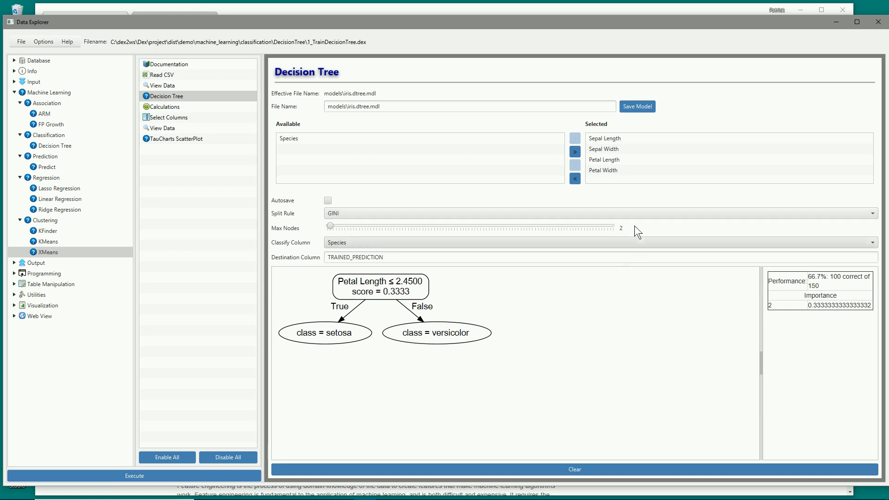
Remove Petal Length from the decision tree's selected columns and execute the workflow again
click(609, 161)
double_click(608, 162)
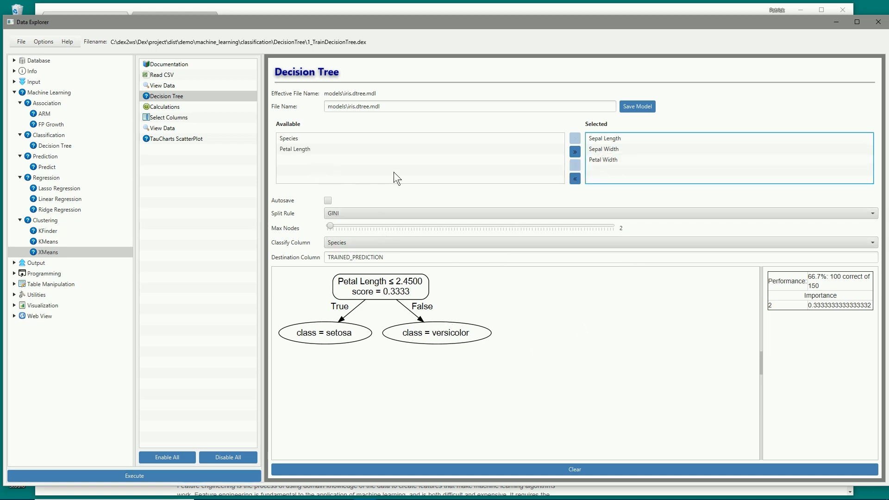
click(234, 476)
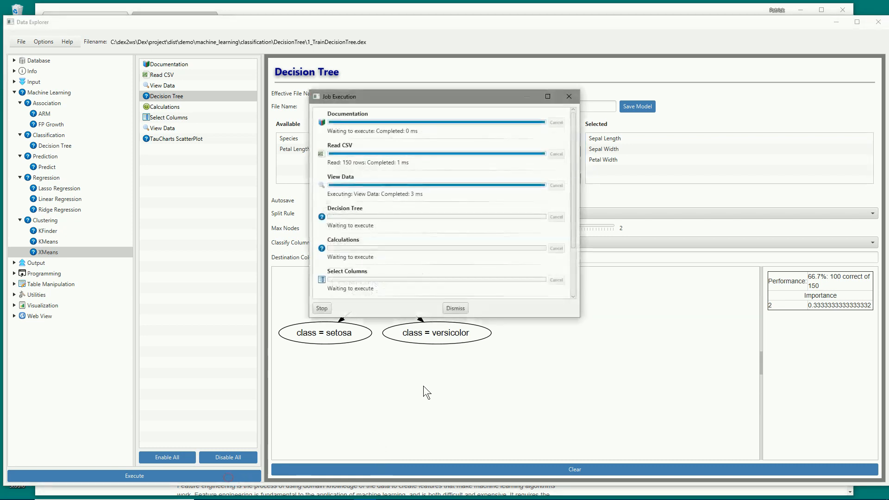
click(457, 308)
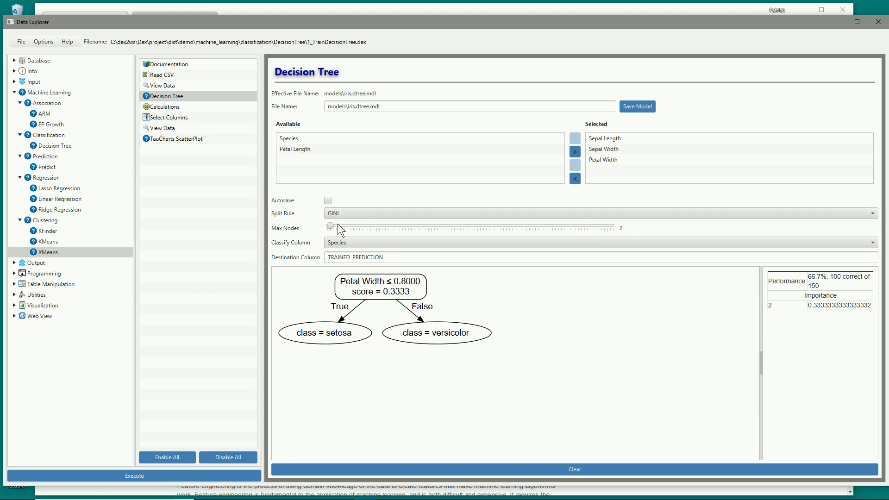
Remove Petal Width and Sepal Width from the selected columns, set Max Nodes to 3, and rerun the workflow
double_click(610, 160)
click(610, 149)
double_click(609, 149)
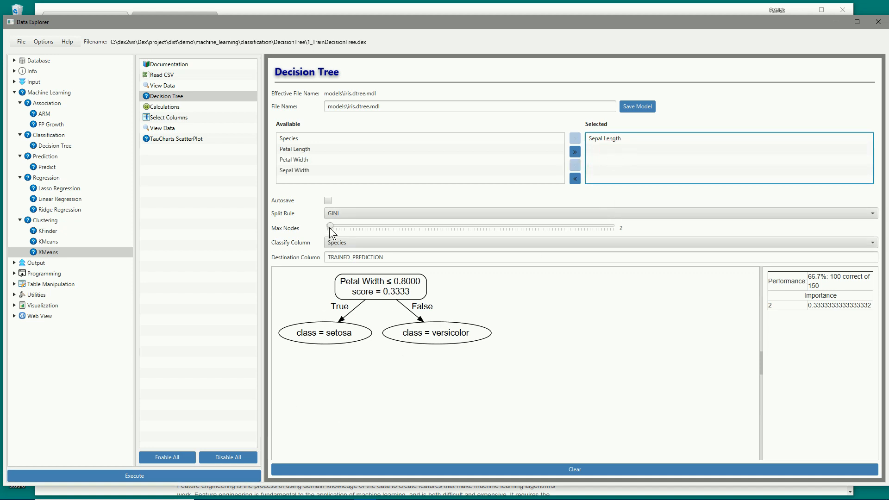
drag(330, 227, 332, 226)
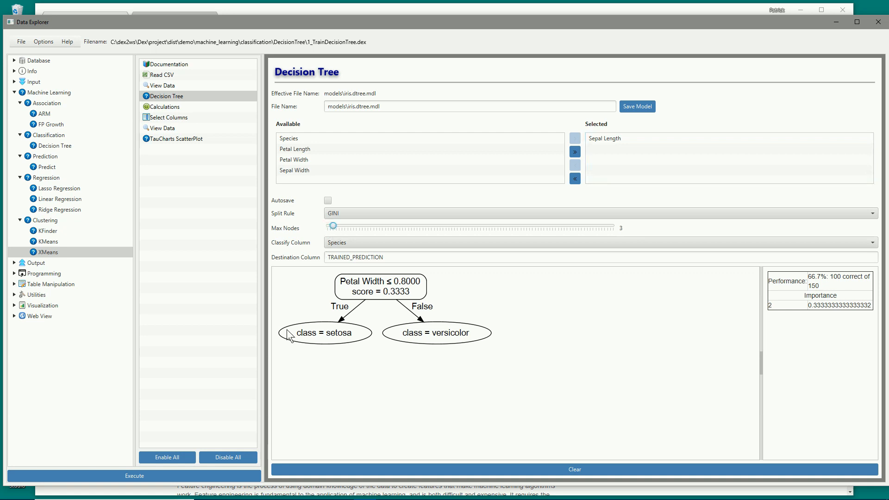
click(229, 476)
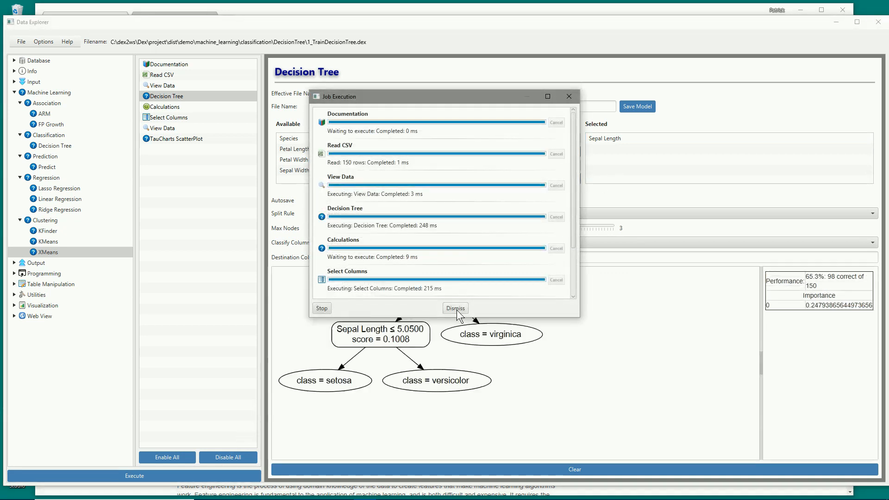
click(455, 308)
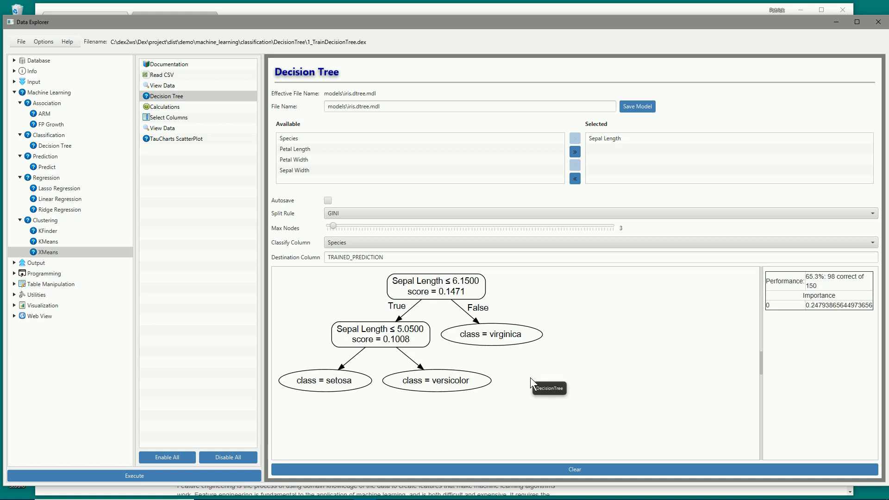
Add Petal Length, Petal Width and Sepal Width back to the selected columns and retrain the decision tree
double_click(311, 148)
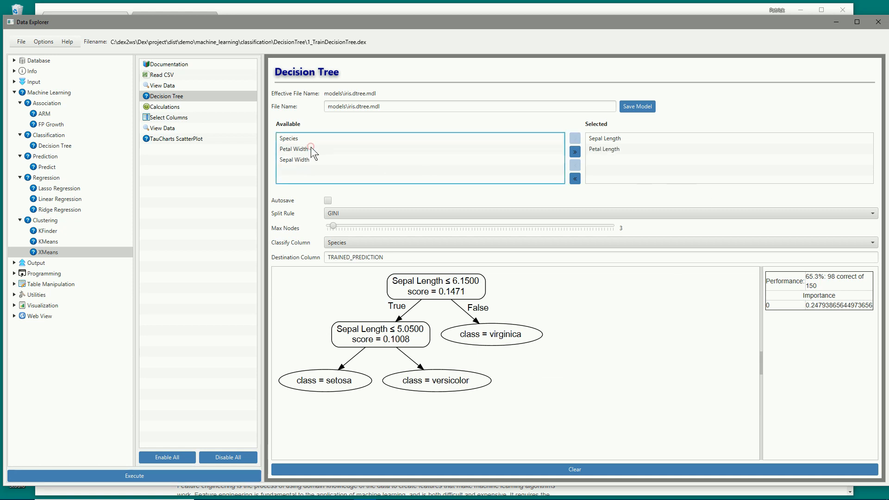
double_click(309, 152)
click(309, 153)
double_click(310, 153)
click(241, 477)
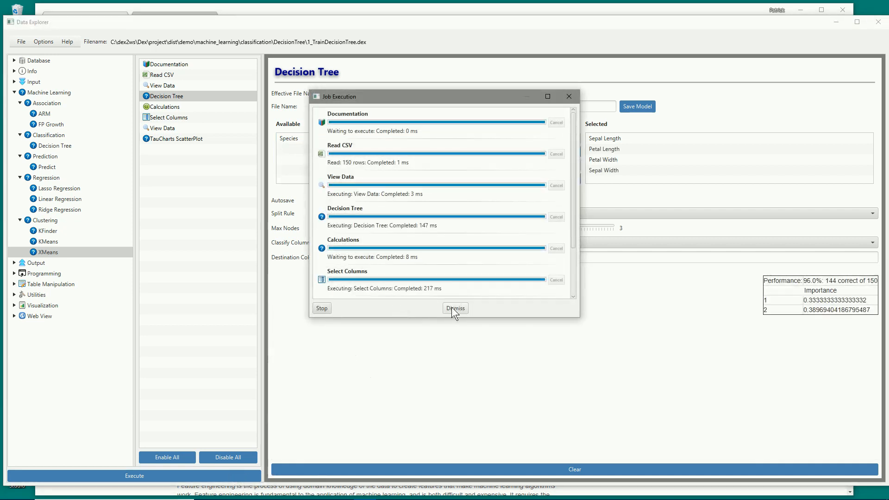
click(451, 307)
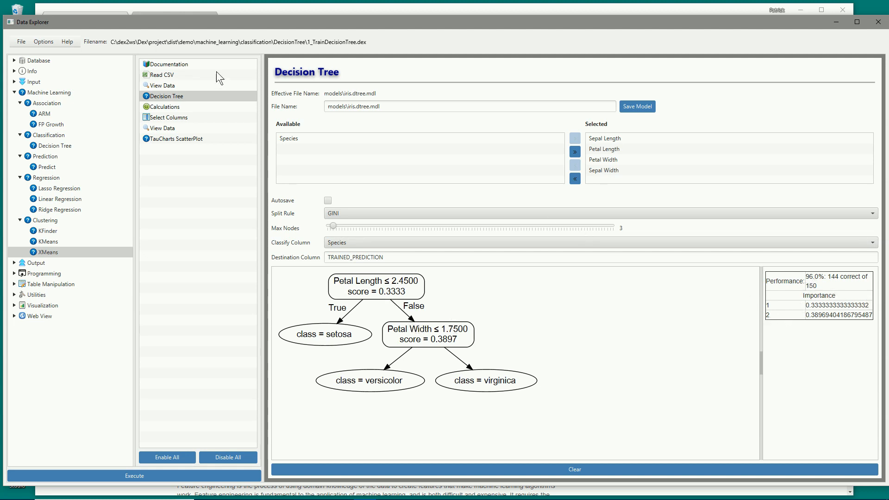
Examine the Calculations task's Groovy script and the Prediction Number and Status headers it adds
click(186, 107)
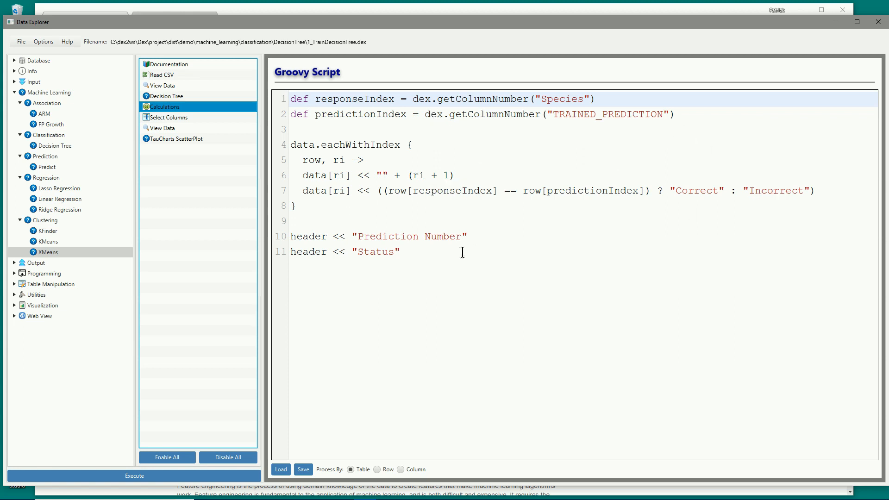
double_click(385, 239)
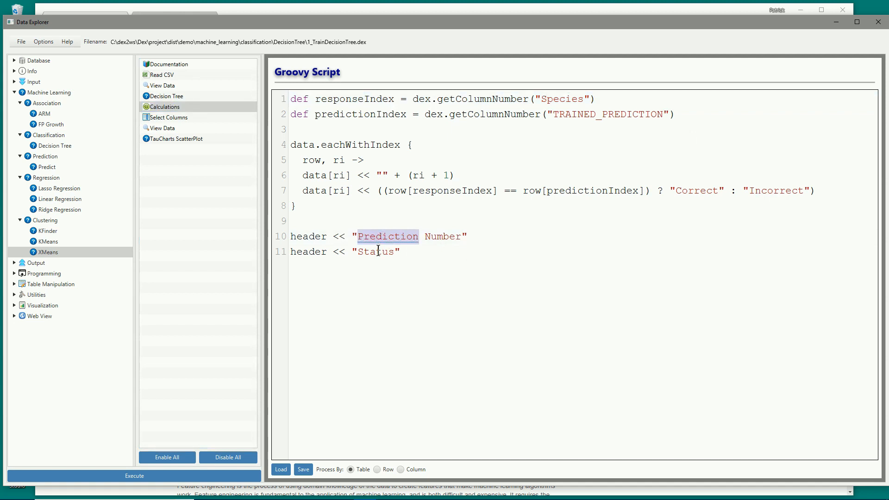
double_click(378, 250)
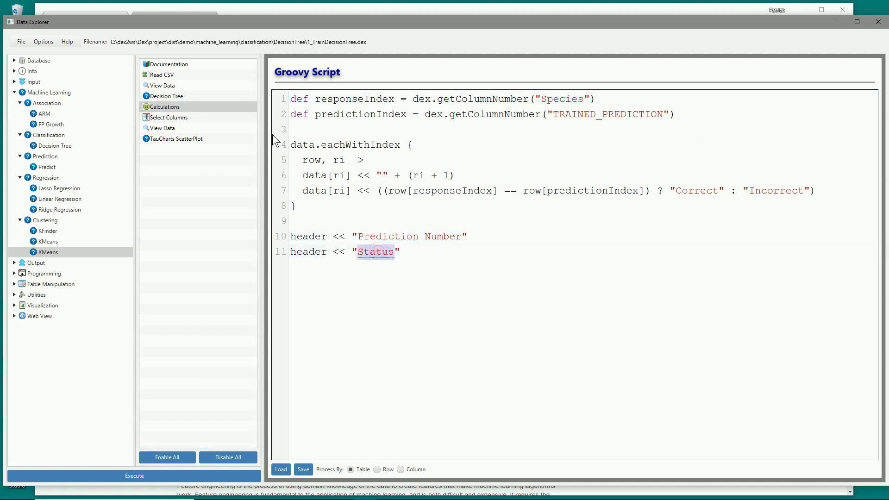
Inspect the Status, Prediction Number and TRAINED_PREDICTION entries in the Select Columns task
click(184, 119)
click(374, 116)
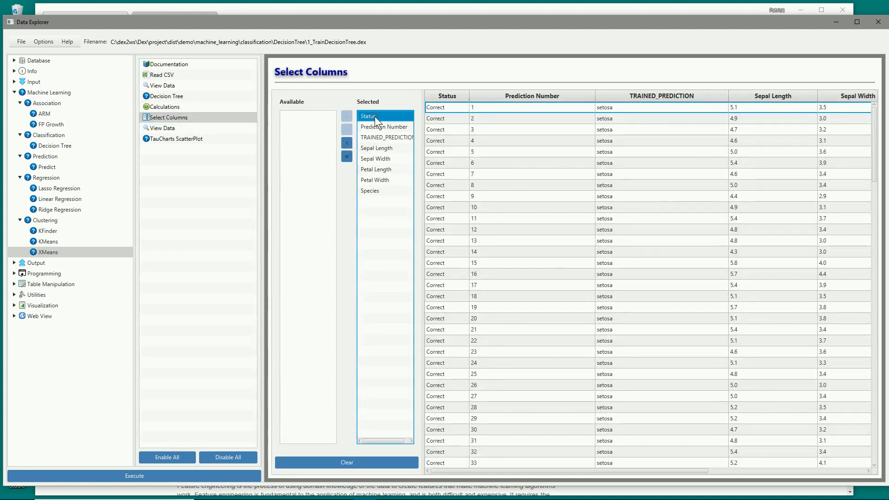
click(379, 126)
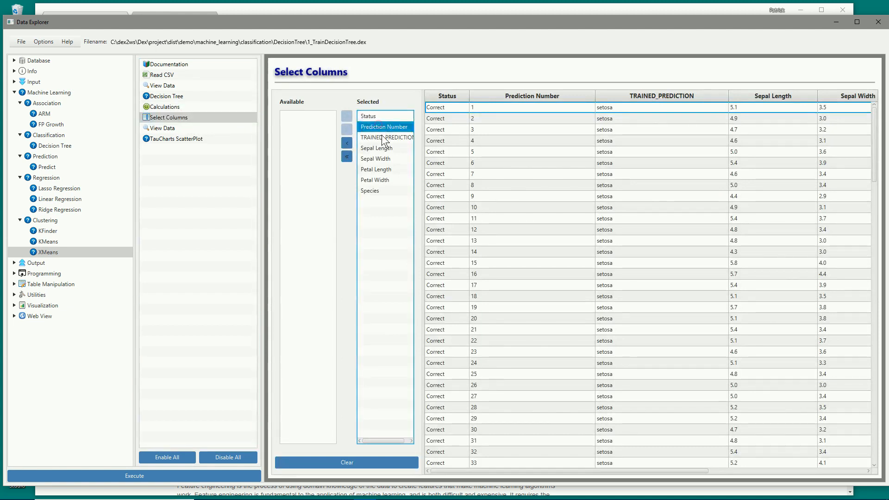
click(382, 135)
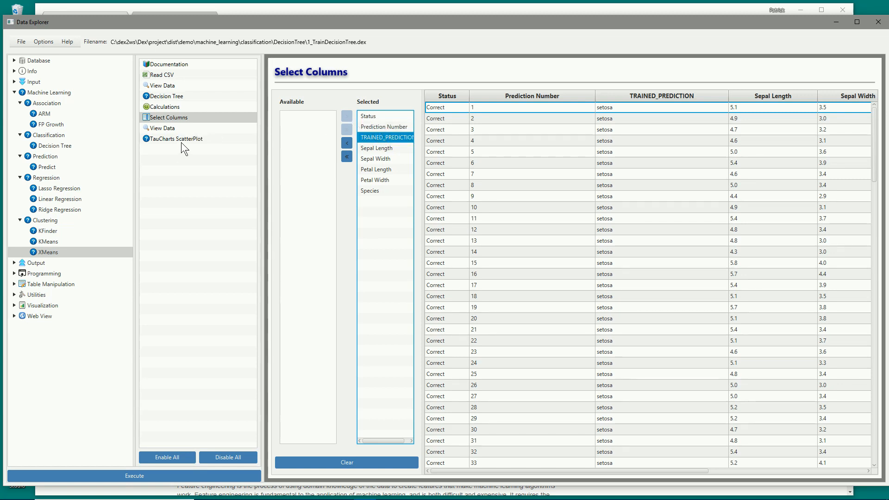
click(371, 116)
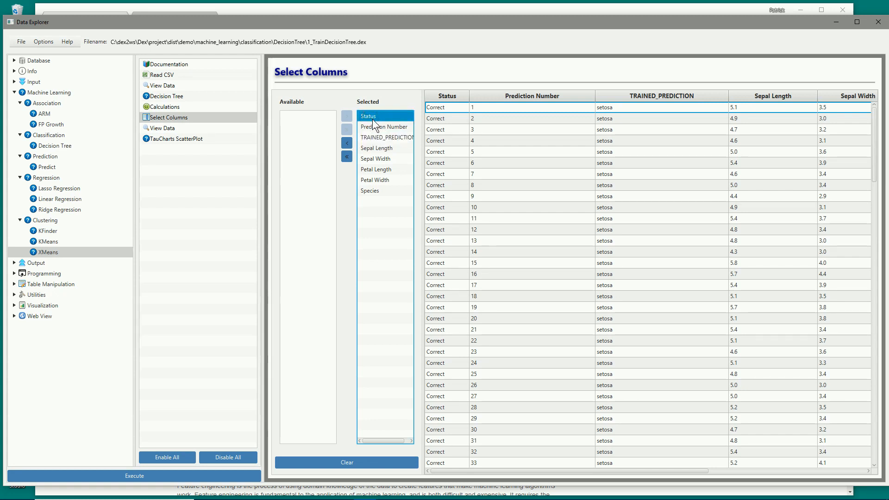
click(380, 127)
click(380, 137)
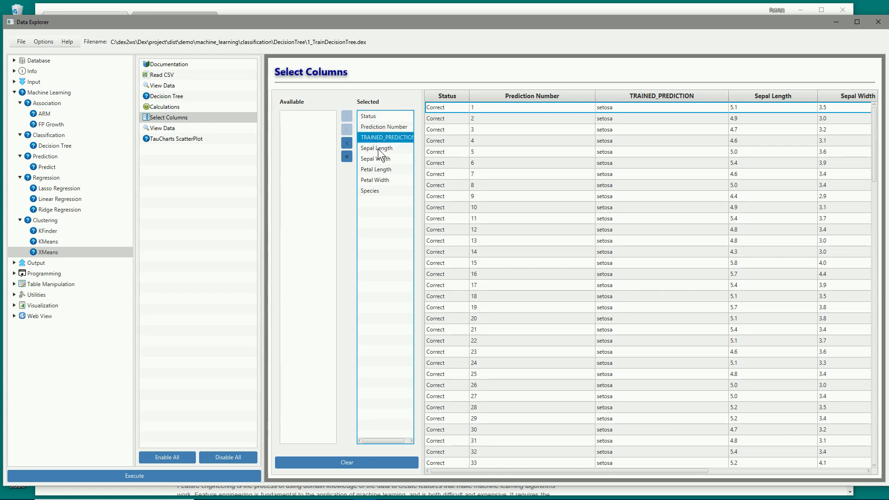
Isolate the incorrect predictions in the TauCharts scatter plot, inspect a misclassified point's details, and show the correct ones again
click(181, 138)
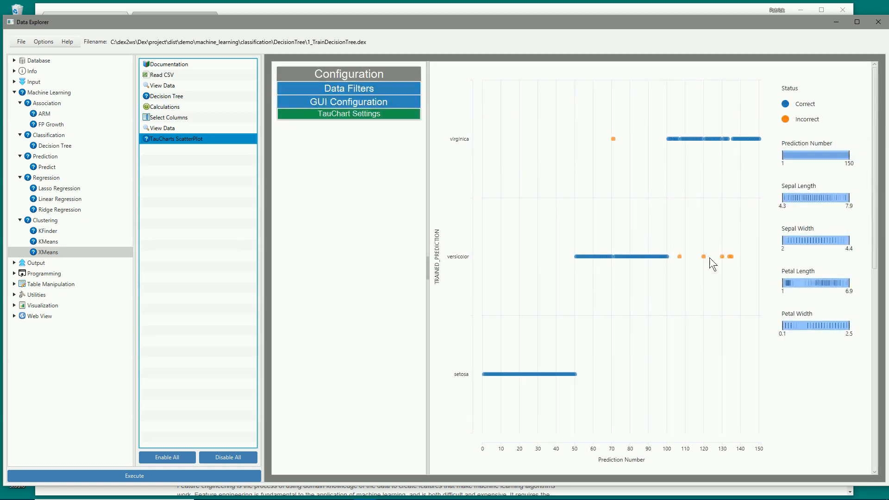
click(785, 104)
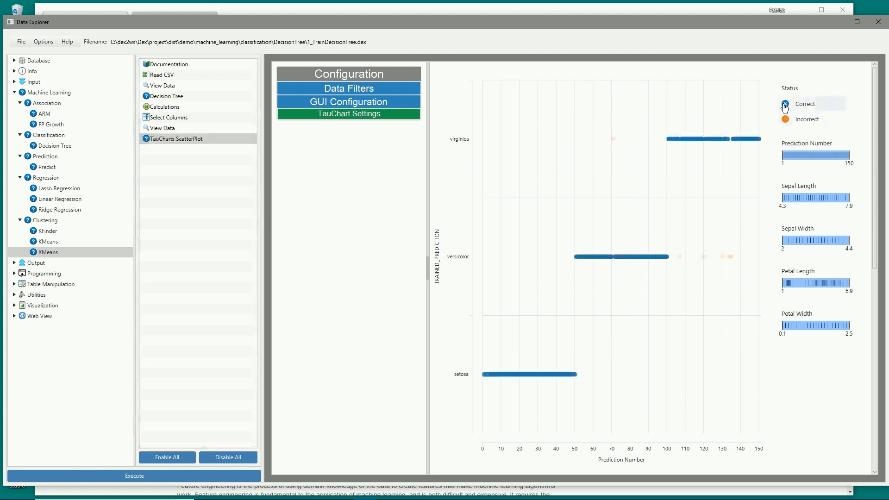
mouse_move(733, 170)
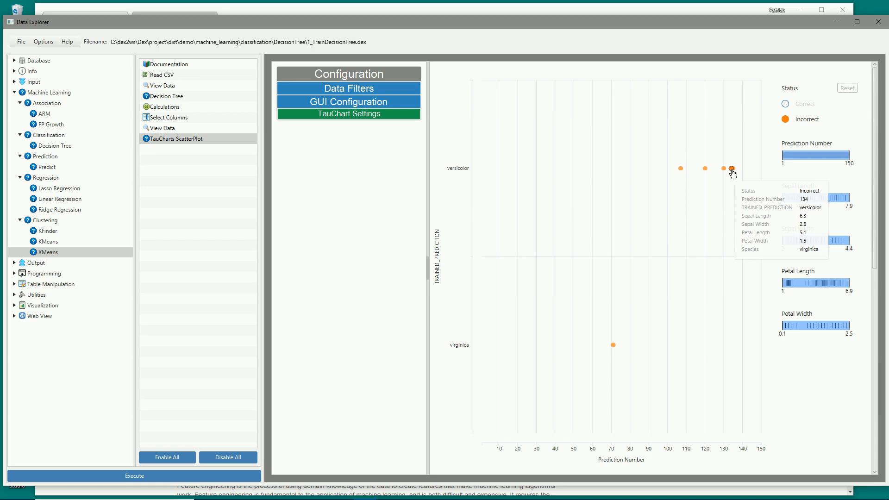
click(785, 104)
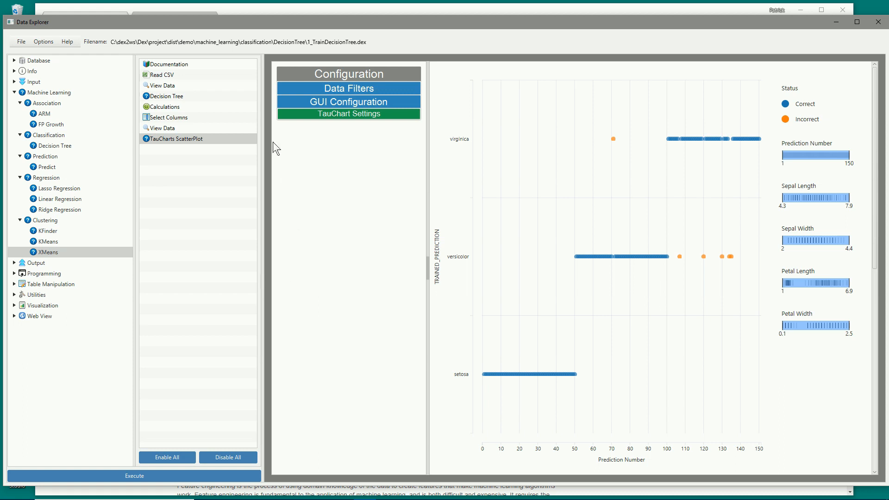
Load the project 2_PredictDecisionTree.dex from the DecisionTree demo folder
click(21, 42)
click(25, 66)
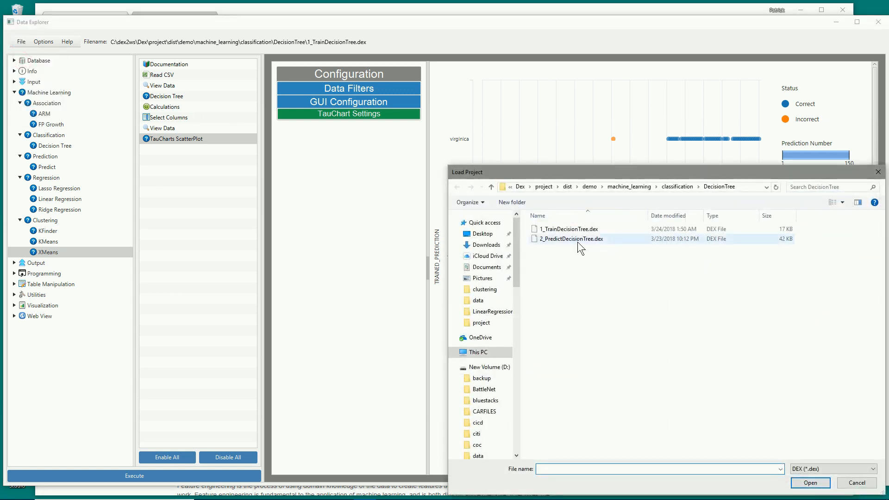
double_click(574, 239)
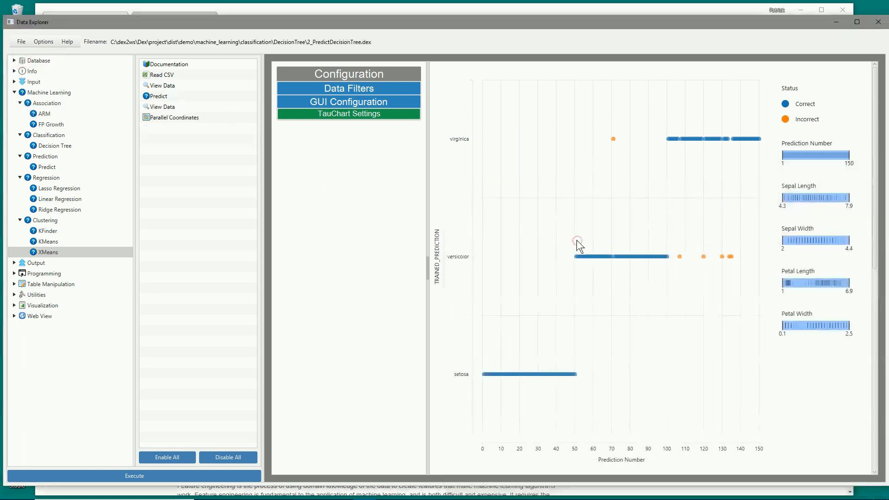
Check the prediction project's Read CSV settings and first View Data task, and execute the workflow
click(166, 97)
click(170, 73)
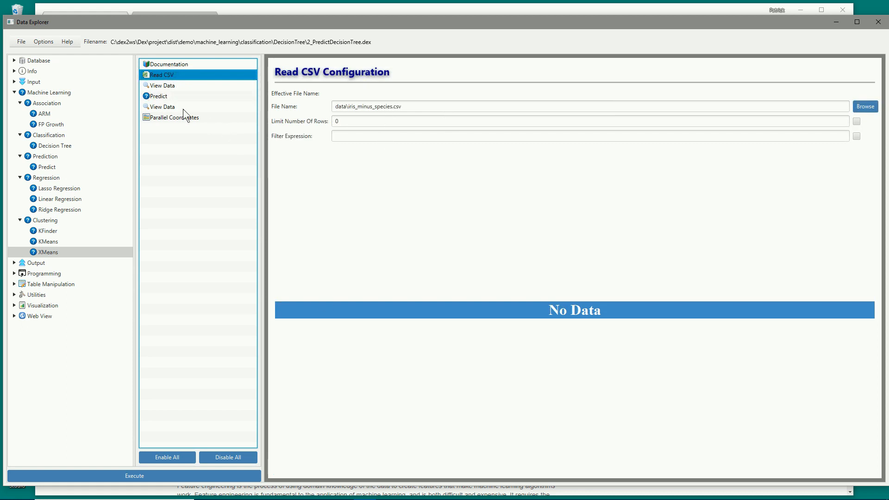
click(169, 86)
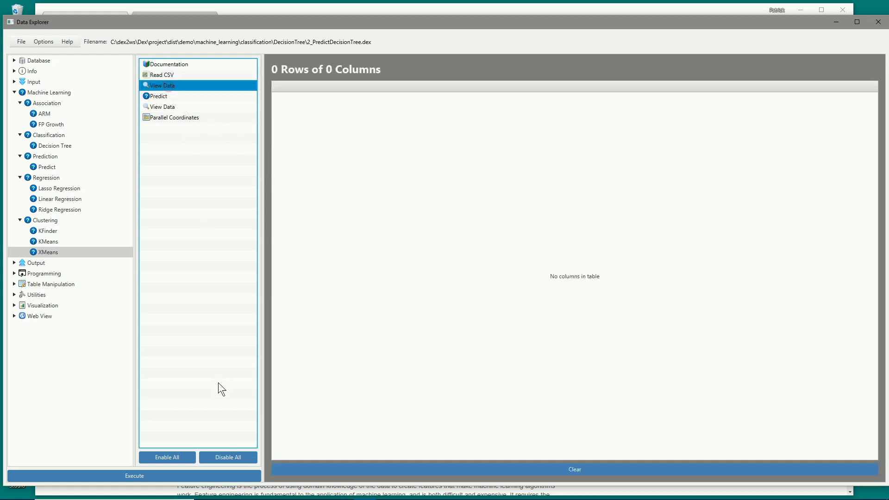
click(213, 479)
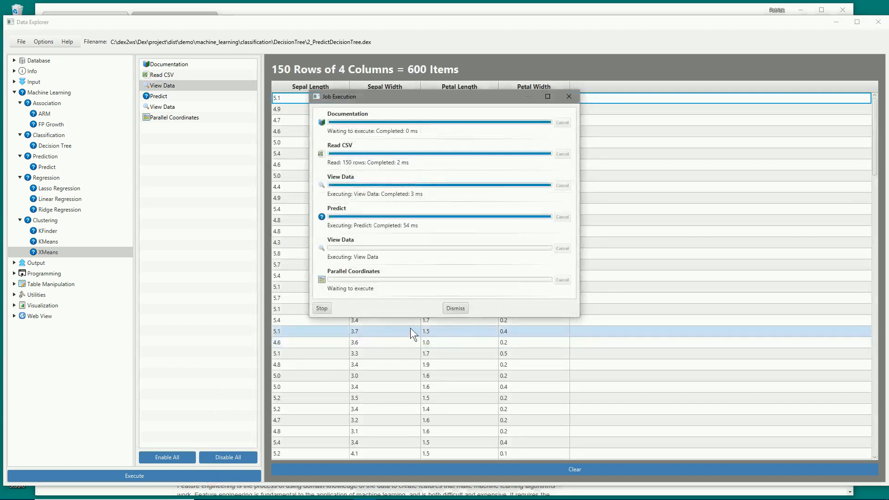
Dismiss the finished job execution and check the Predict task's model file name and destination column
click(457, 307)
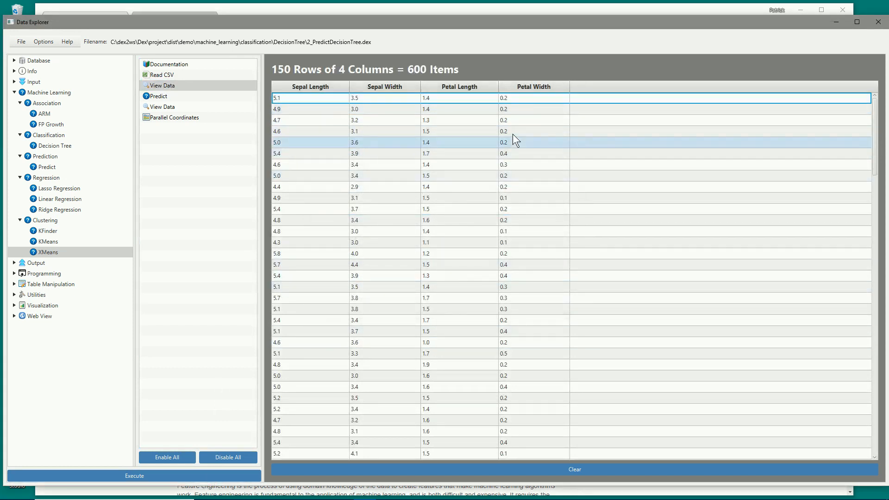
click(159, 98)
drag(412, 102, 326, 103)
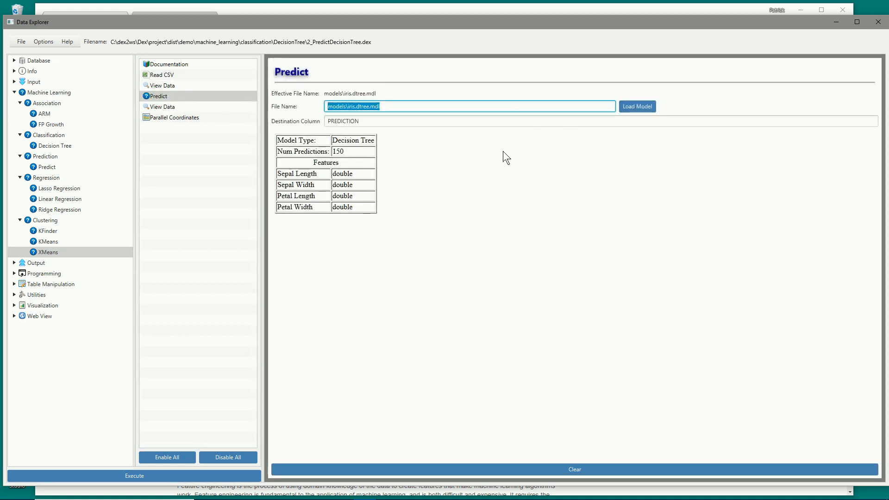
double_click(381, 121)
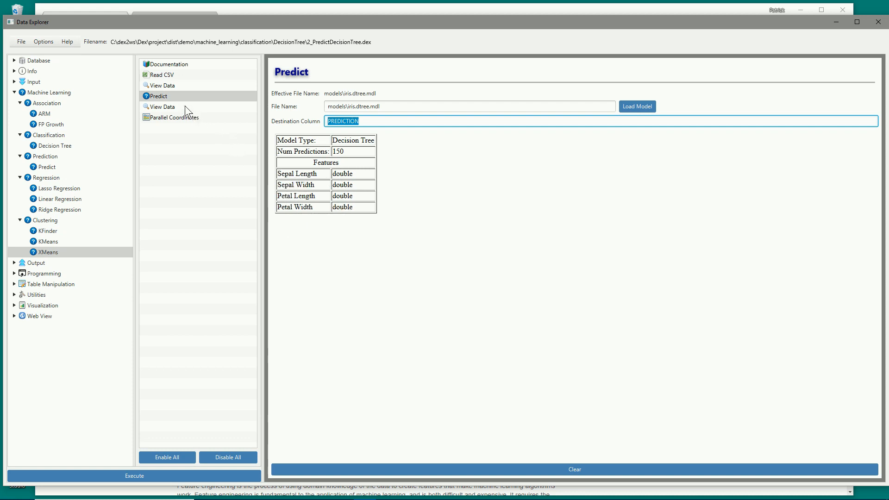
Filter the Parallel Coordinates chart to Sepal Length values between about 5.2 and 6.2
click(179, 119)
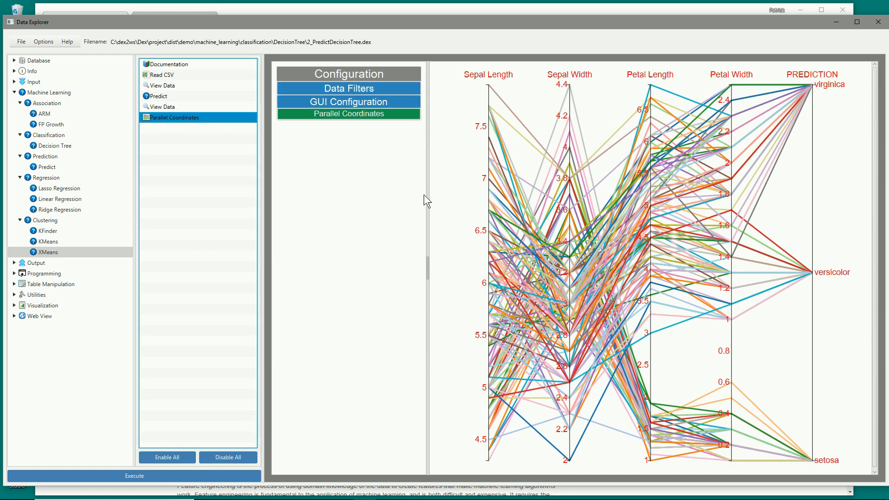
drag(486, 199, 488, 301)
mouse_move(487, 268)
mouse_down()
mouse_move(487, 413)
mouse_move(487, 315)
mouse_up()
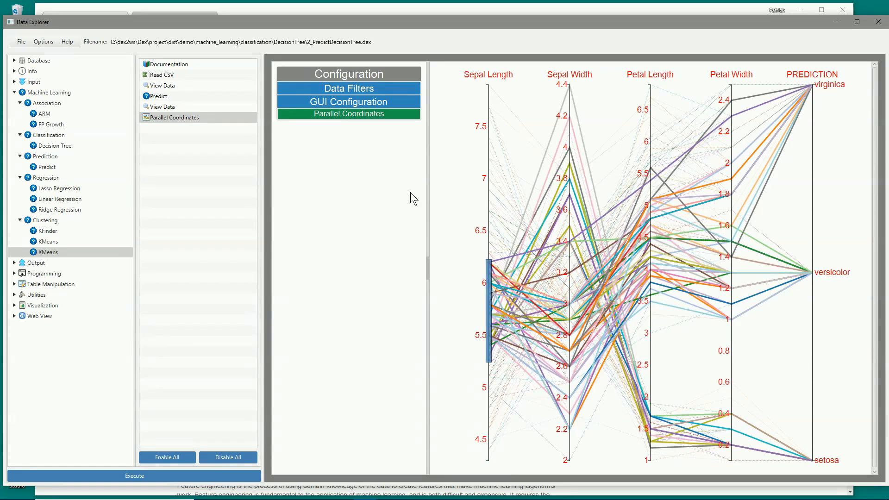
Load the project ARM.dex from the association folder of the machine_learning demos
click(22, 42)
click(32, 68)
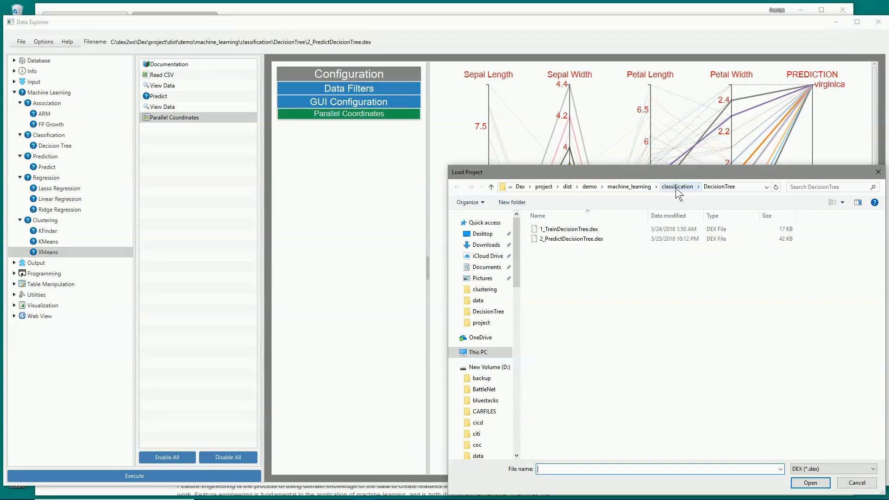
click(677, 187)
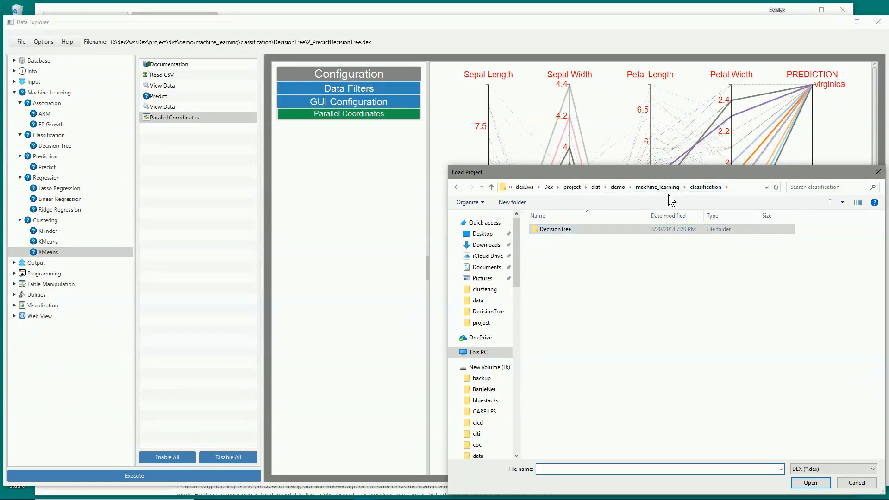
click(669, 188)
drag(639, 173, 401, 149)
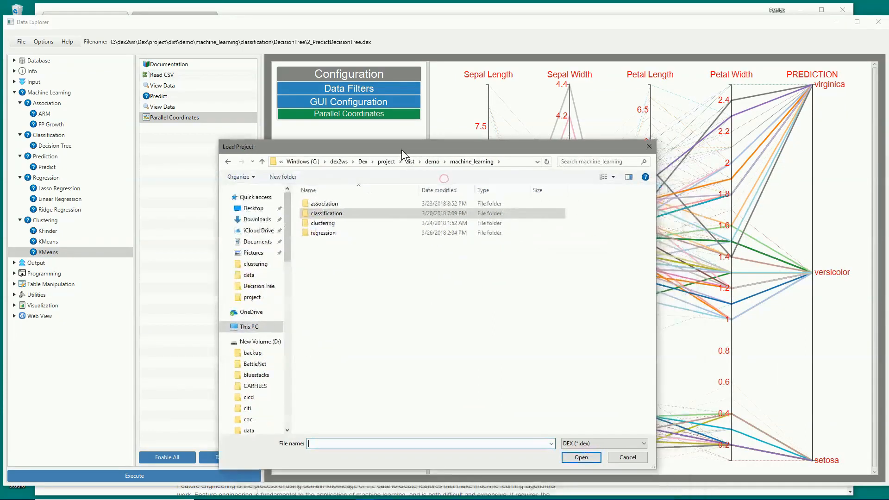
double_click(327, 204)
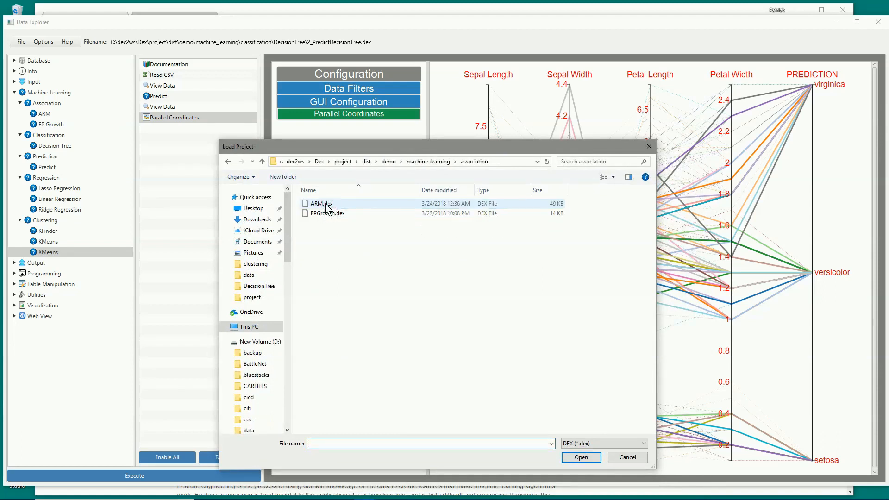
double_click(326, 204)
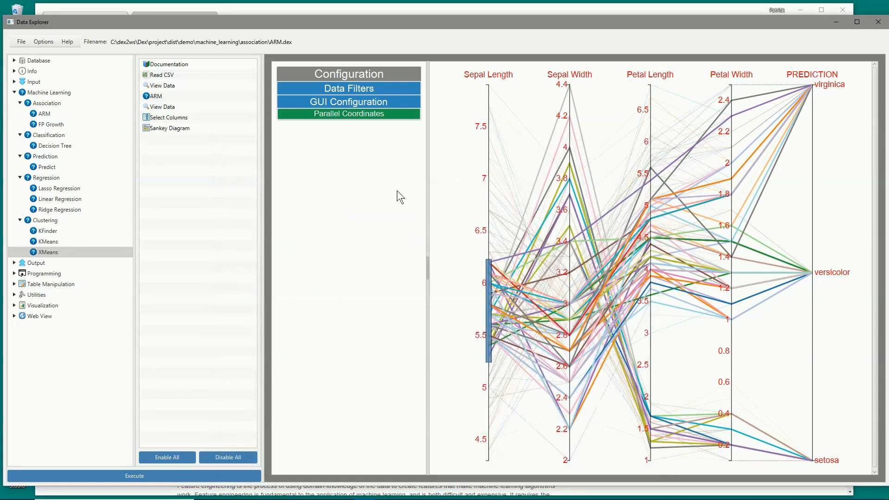
Review the ARM project's Documentation, ARM and Read CSV tasks, and execute the workflow
click(177, 68)
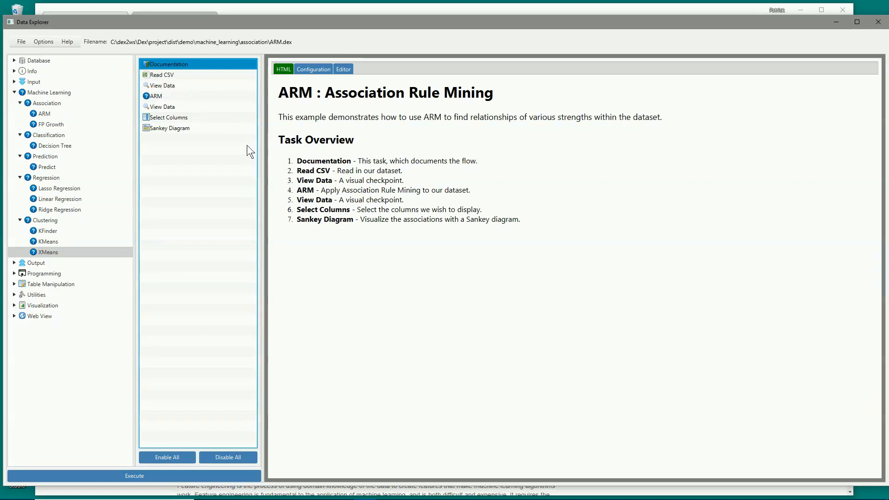
click(157, 96)
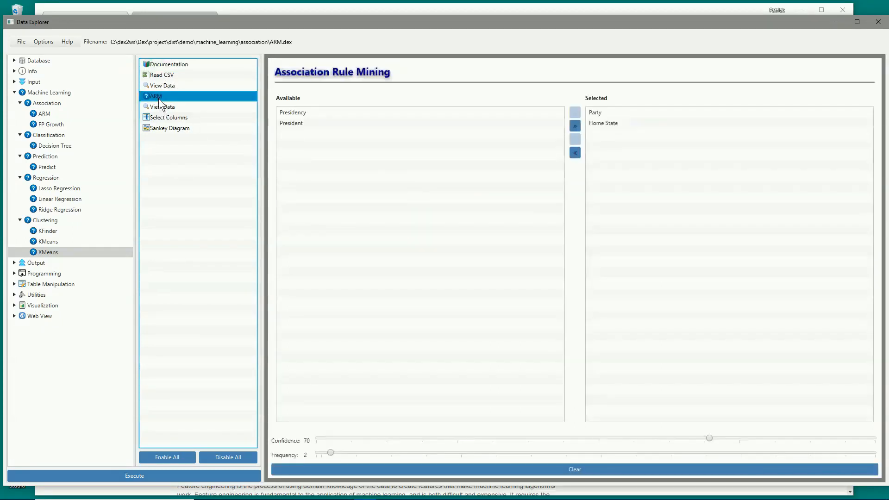
click(165, 76)
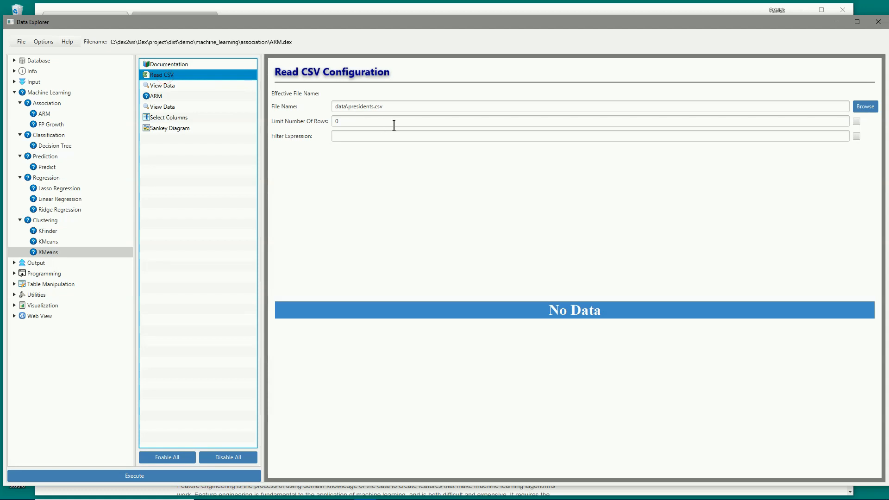
triple_click(393, 111)
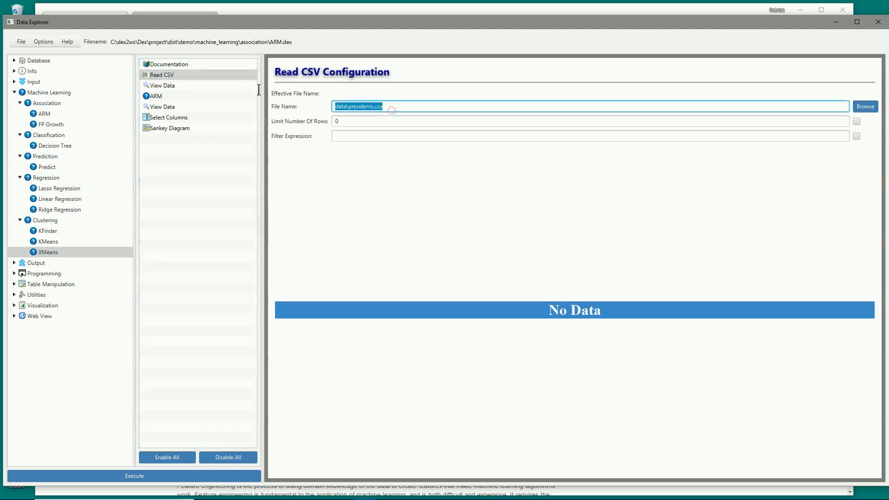
click(241, 477)
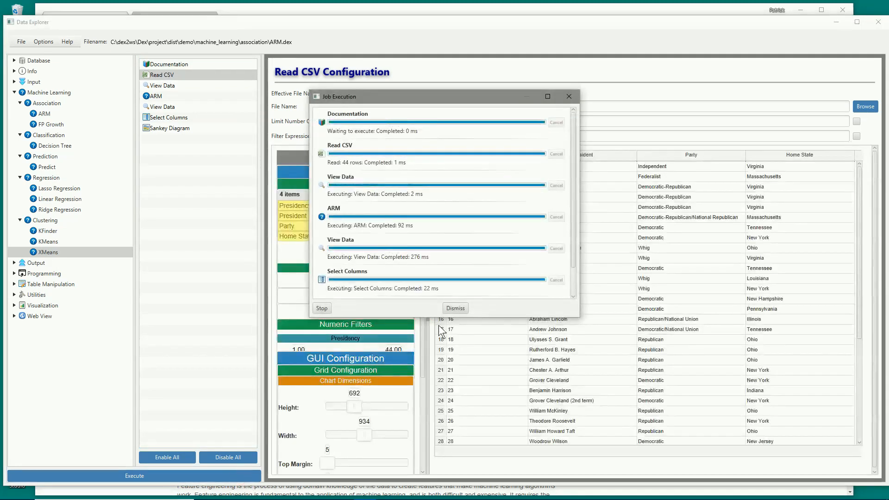
click(456, 308)
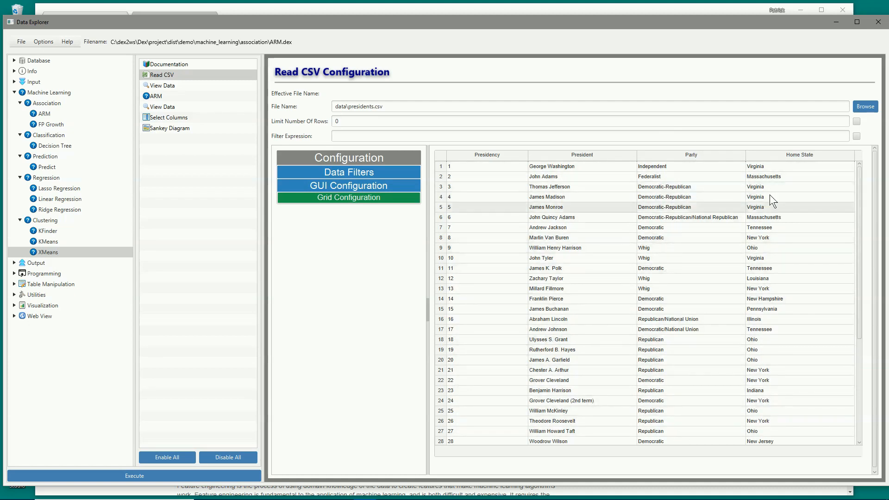
Examine the ARM task settings, the mined rules in View Data and Select Columns, and the Sankey Diagram
click(156, 97)
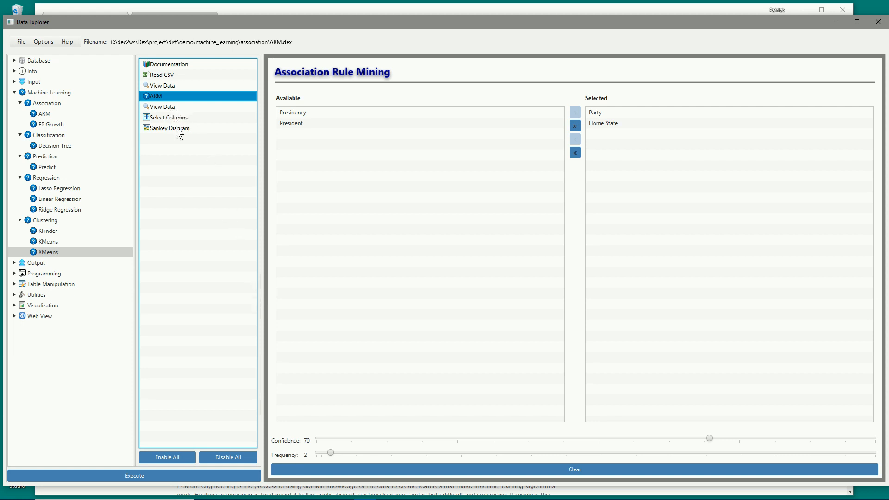
click(168, 110)
click(180, 116)
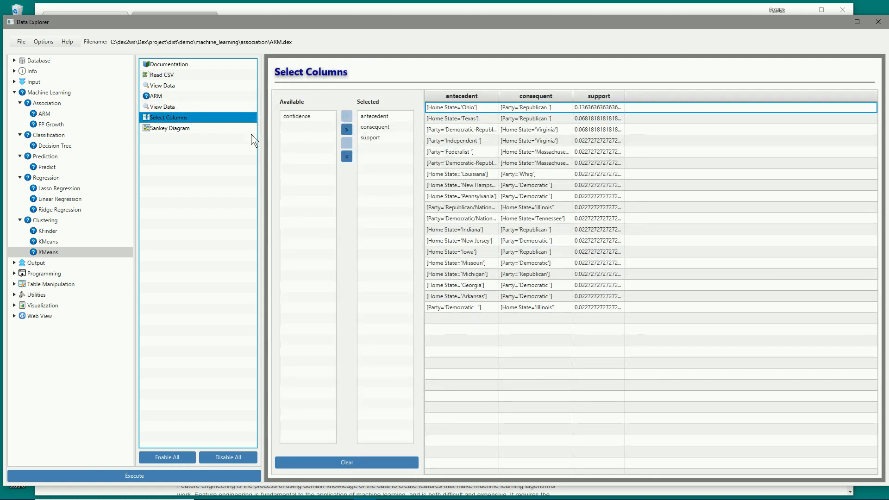
click(176, 131)
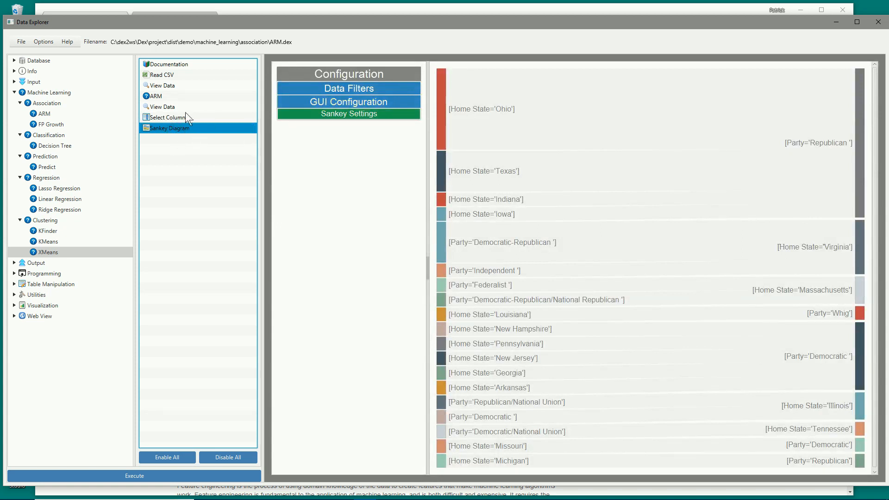
Show the ARM task alongside the Sankey Diagram, rerun the workflow with Frequency 4, and collapse the diagram's configuration pane
ctrl+click(159, 96)
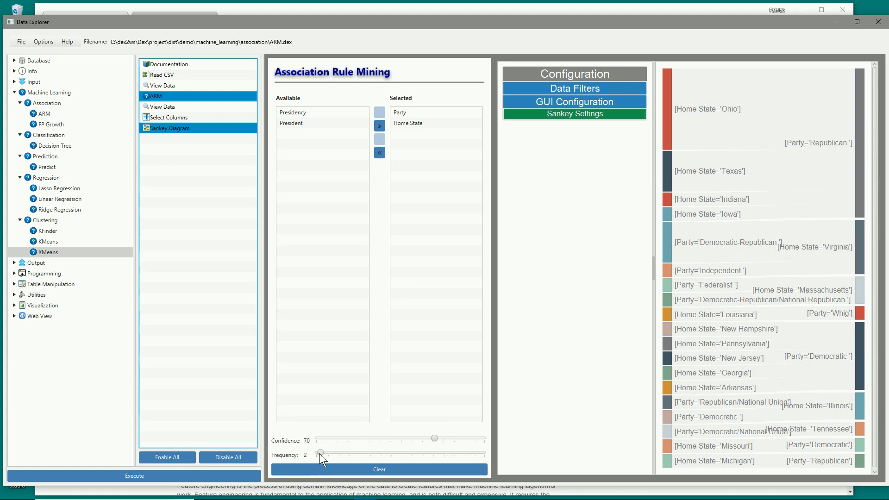
drag(319, 454, 322, 454)
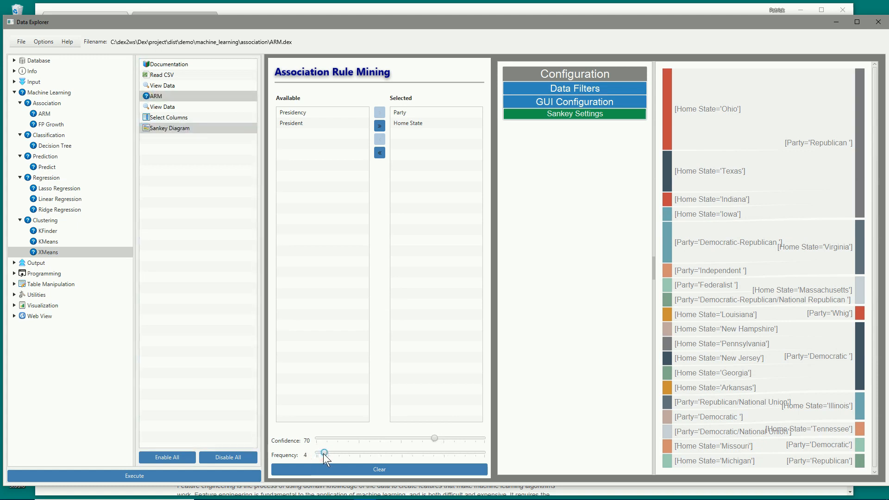
click(227, 476)
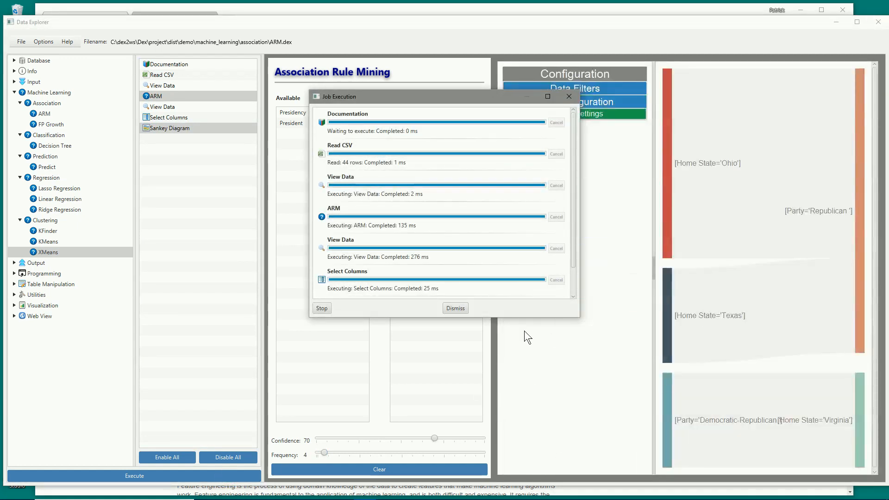
click(457, 308)
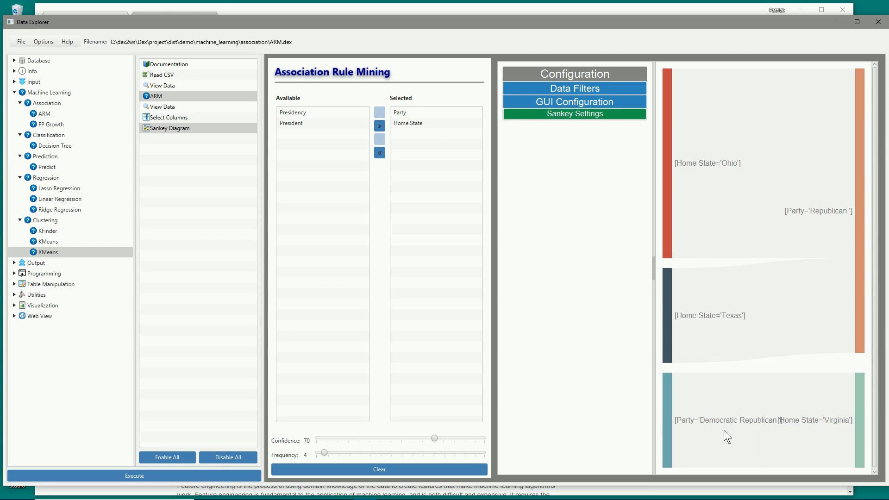
click(655, 269)
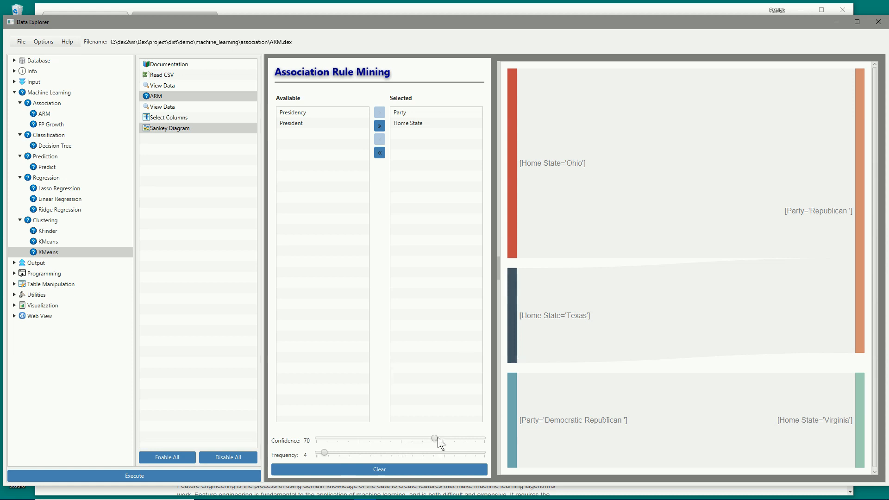
Raise the ARM Confidence to 94, rerun the workflow, and collapse the Sankey configuration pane
drag(436, 438, 481, 441)
click(211, 475)
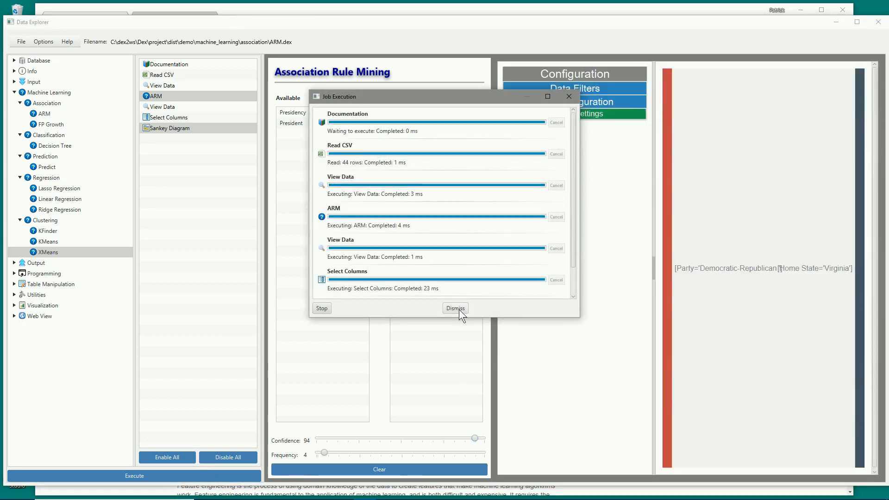
click(456, 309)
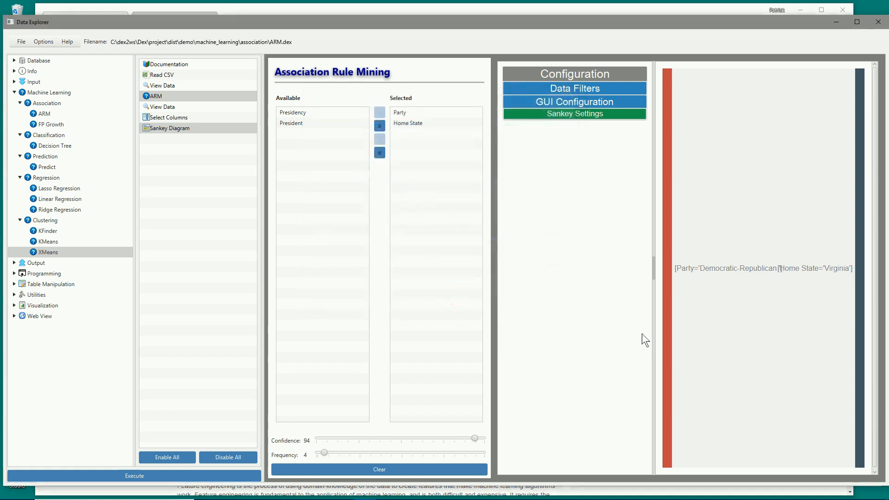
click(652, 276)
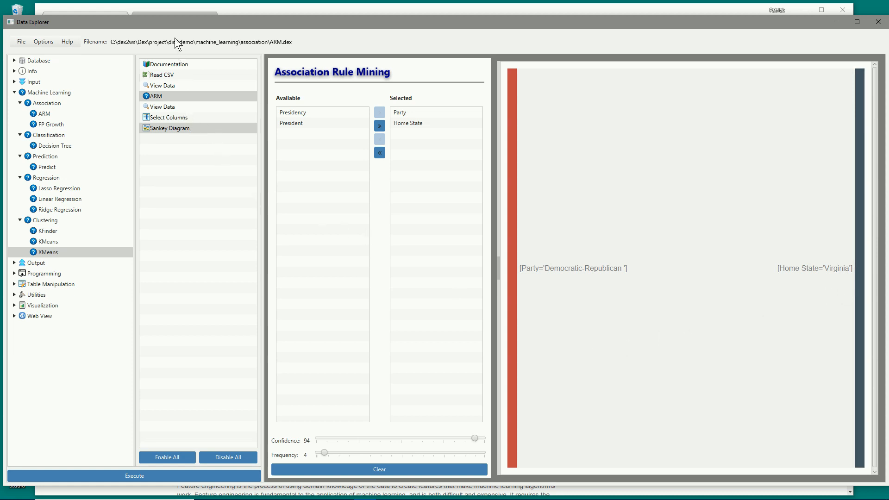
Load the project FPGrowth.dex from the association demo folder
click(21, 45)
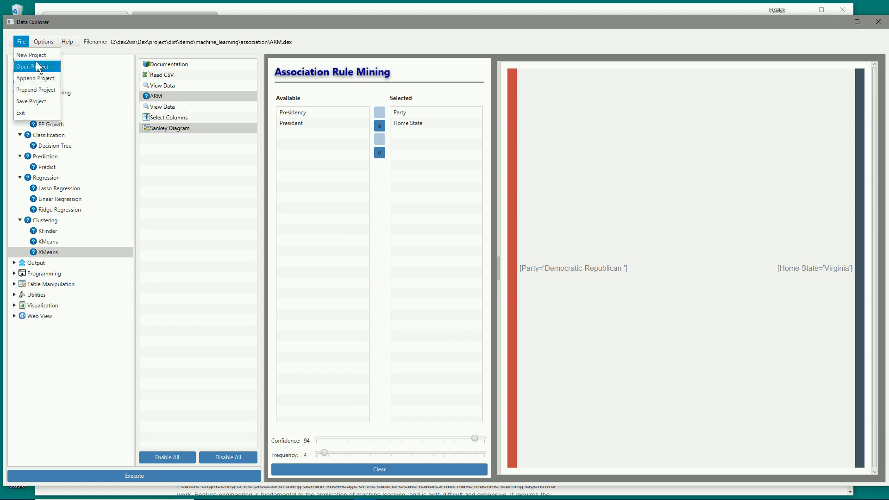
mouse_move(34, 42)
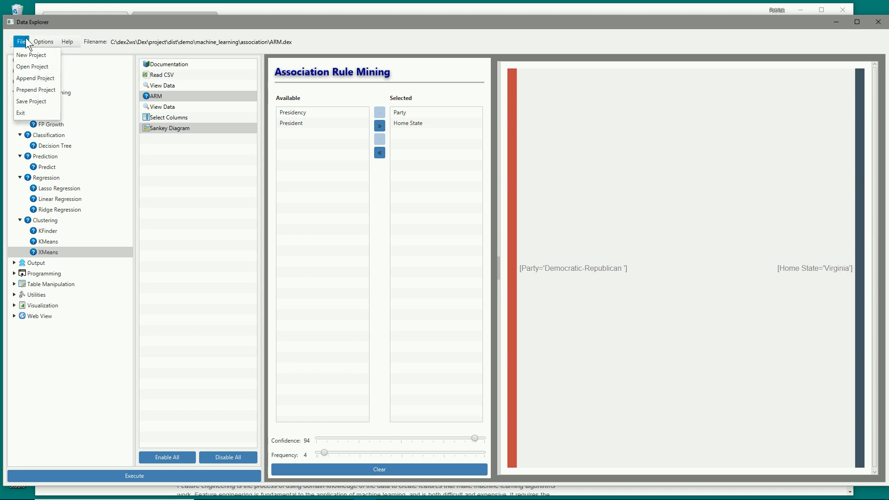
click(31, 66)
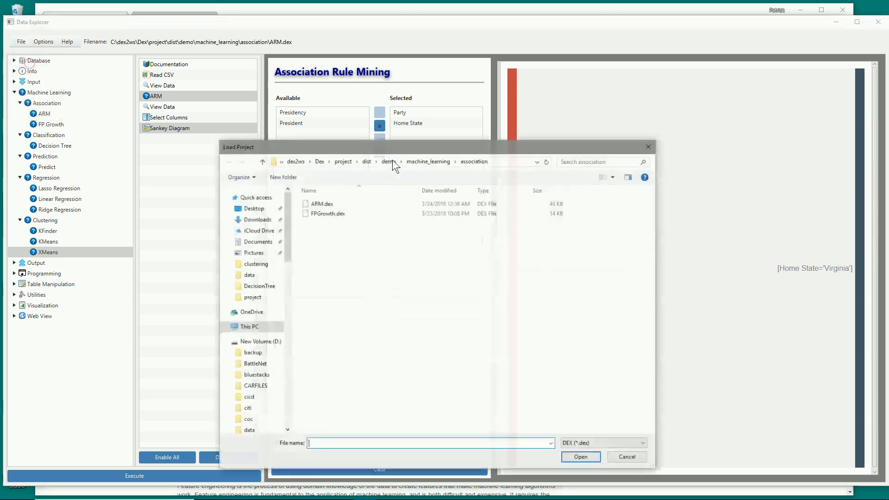
double_click(327, 214)
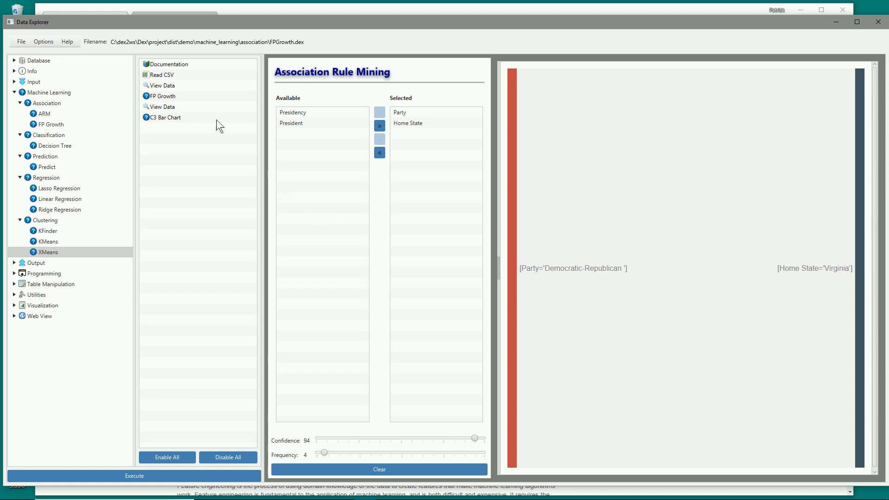
Show the FP Growth task alongside the C3 Bar Chart and execute the workflow
click(174, 97)
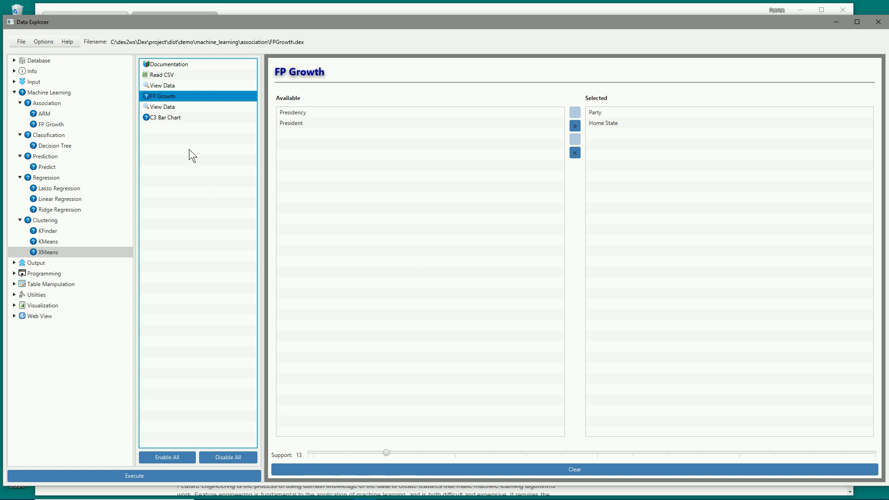
ctrl+click(171, 118)
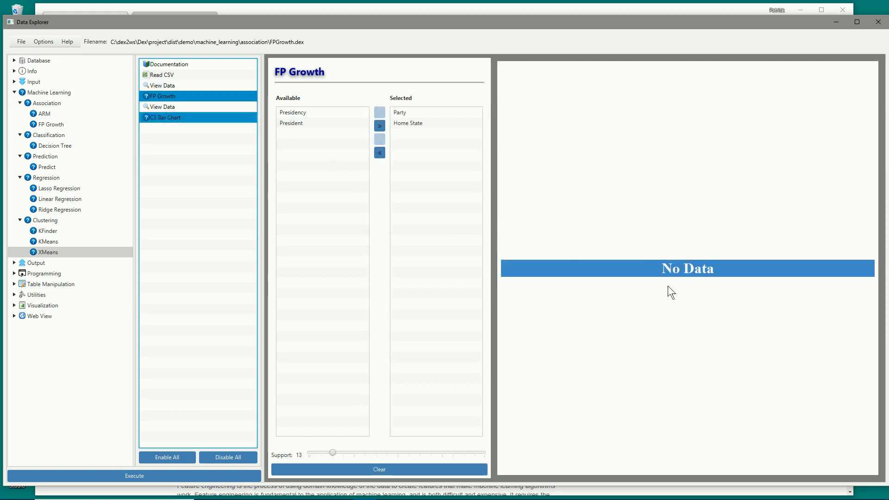
click(200, 475)
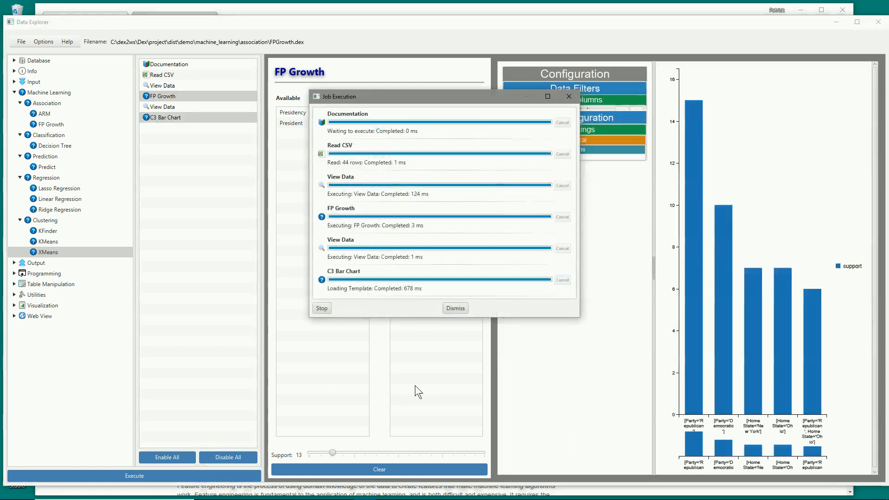
click(455, 308)
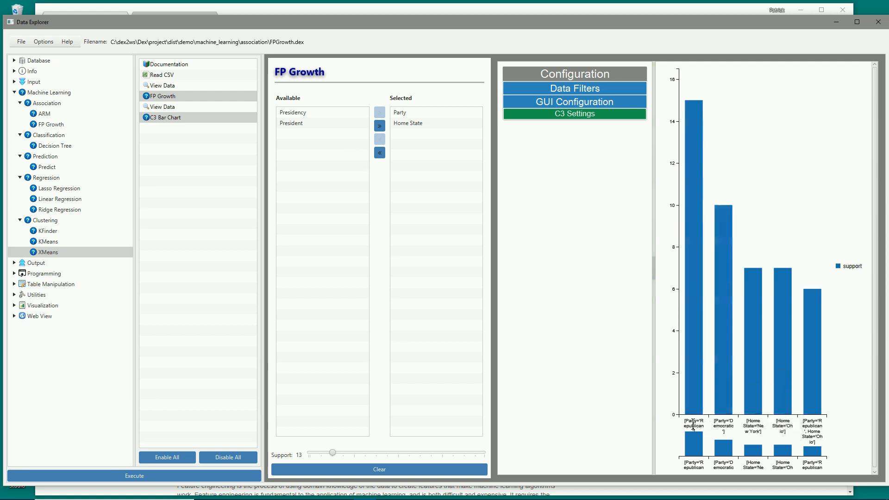
Inspect the support values of the party and home state bars in the C3 Bar Chart
mouse_move(702, 90)
mouse_move(721, 113)
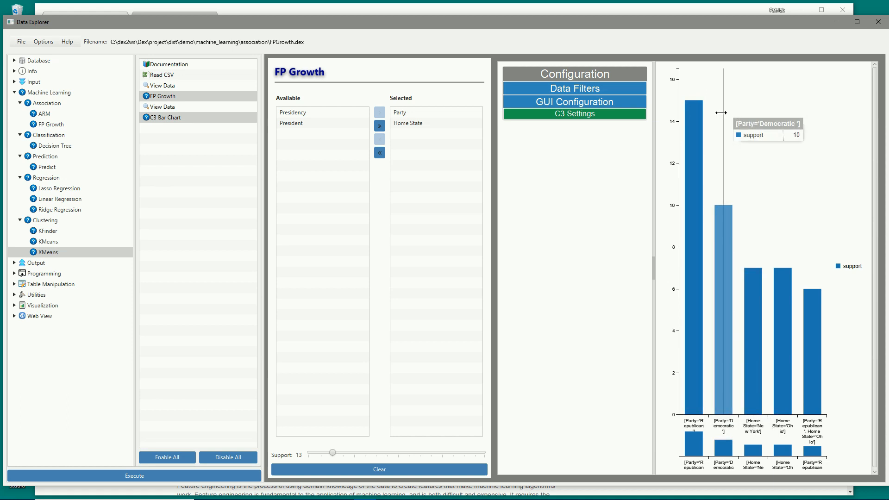
mouse_move(747, 117)
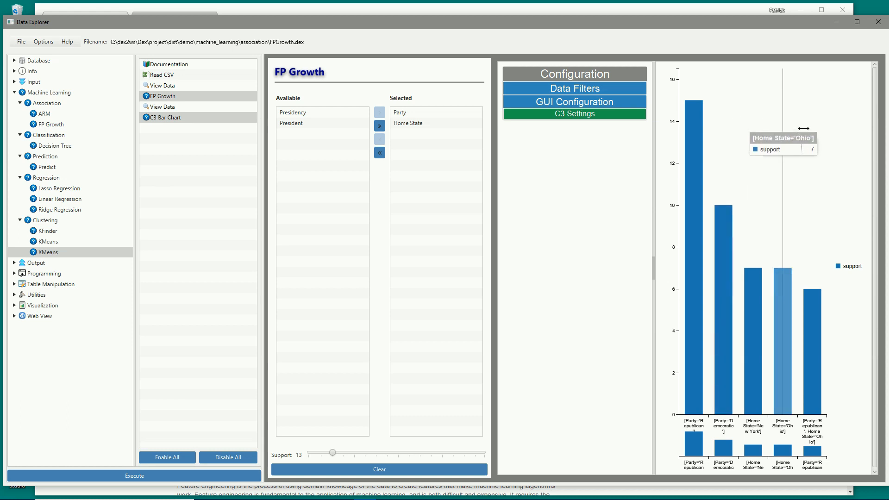
mouse_move(814, 131)
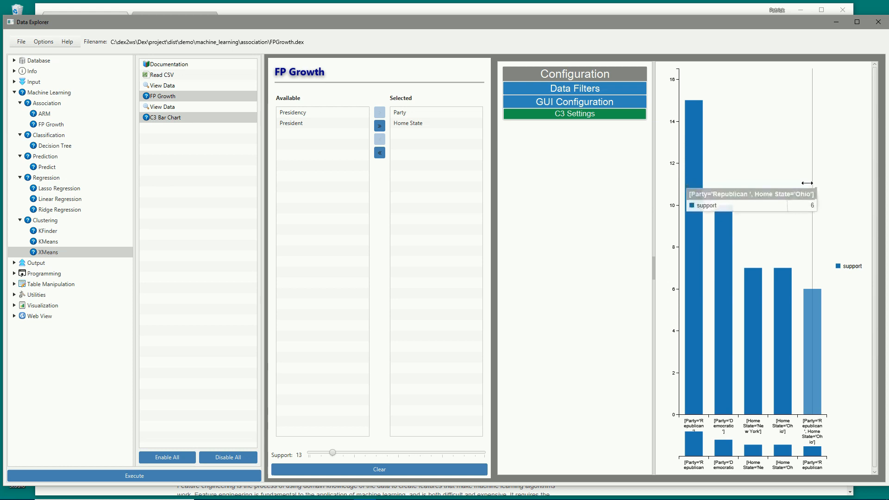
mouse_move(797, 190)
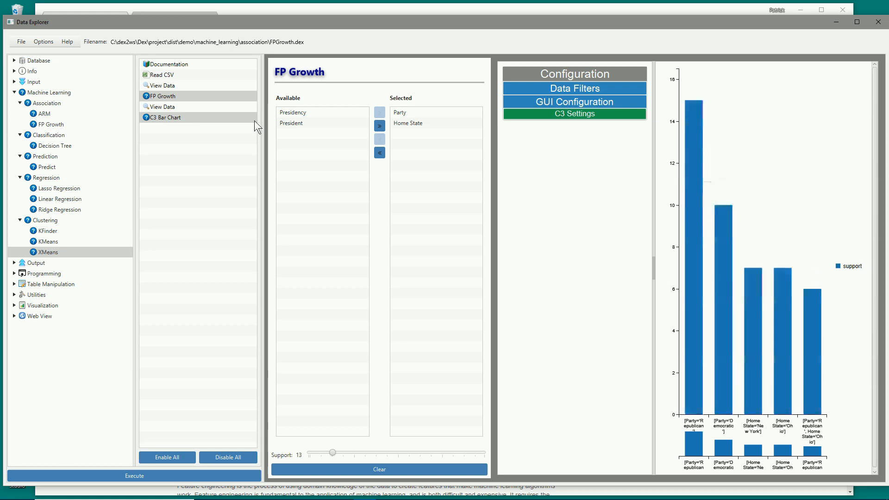
Load the project KMeans.dex from the machine_learning clustering demo folder
click(20, 41)
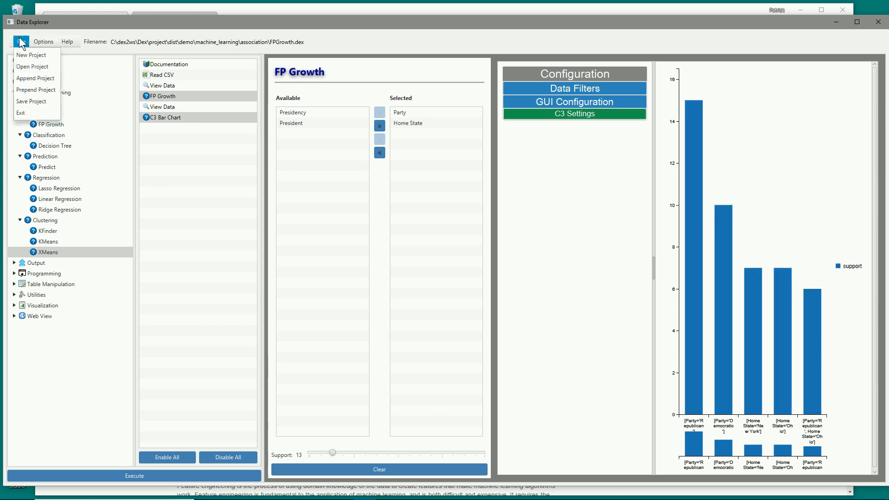
click(31, 67)
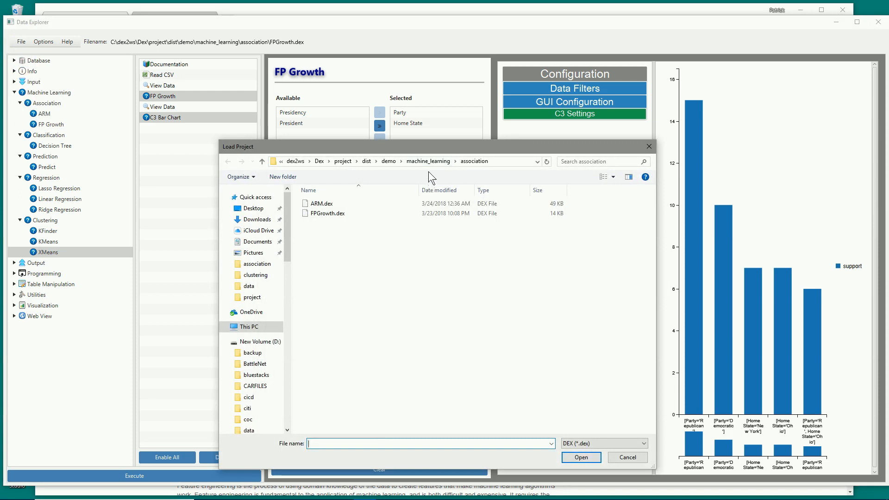
click(425, 162)
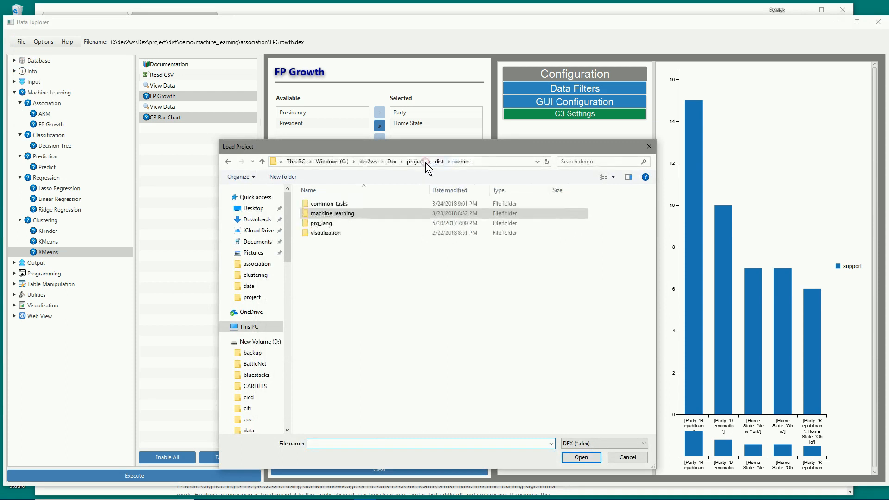
double_click(361, 212)
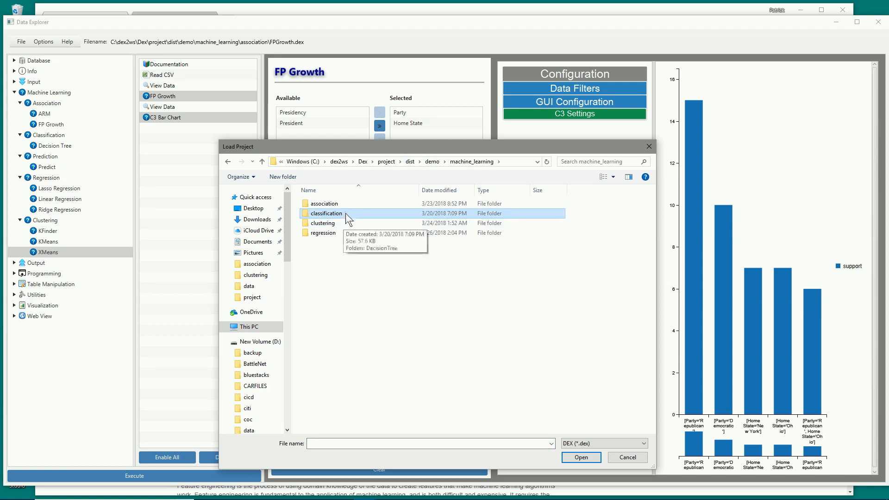
double_click(339, 223)
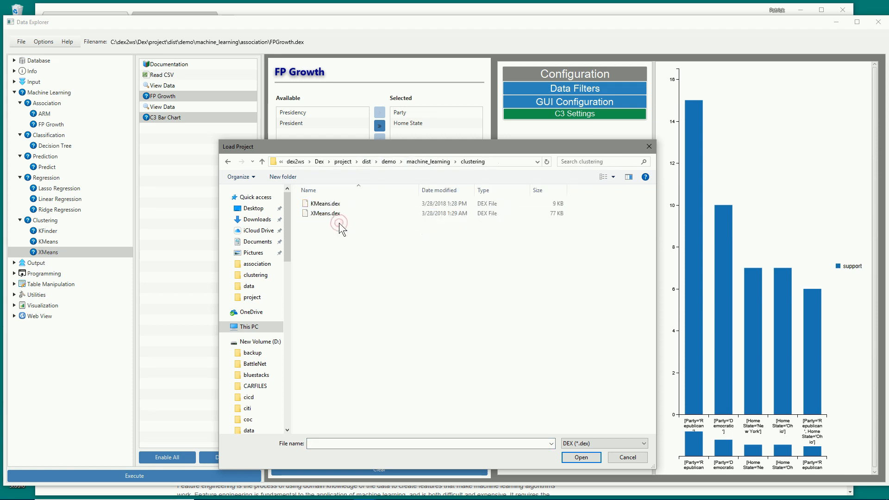
double_click(338, 202)
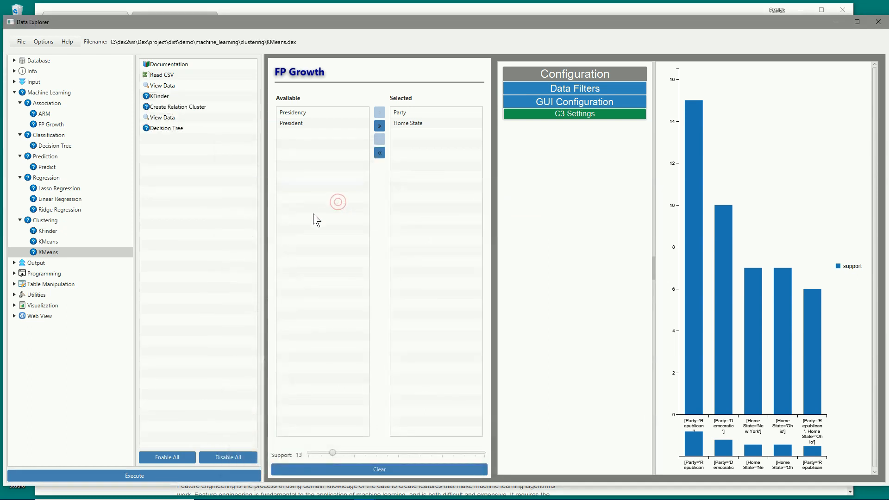
Check the Read CSV task's source file, view Kaggle's Titanic competition page in Chrome, and return to Data Explorer
click(176, 73)
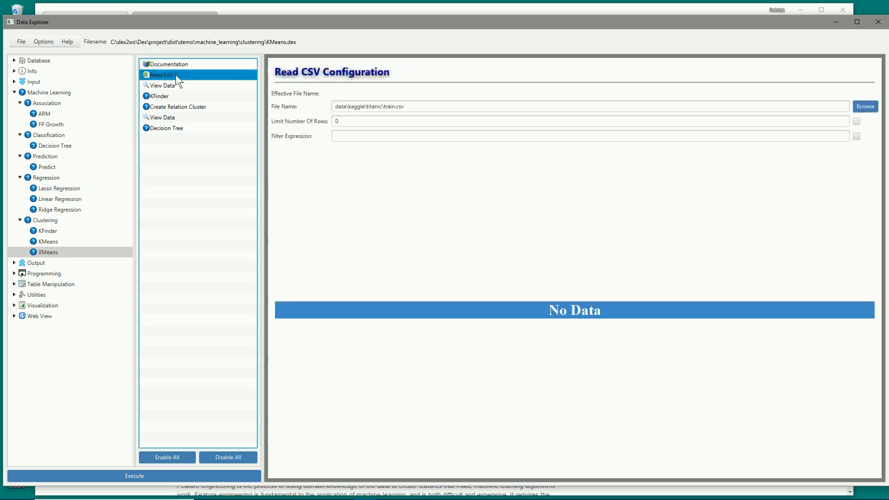
triple_click(429, 110)
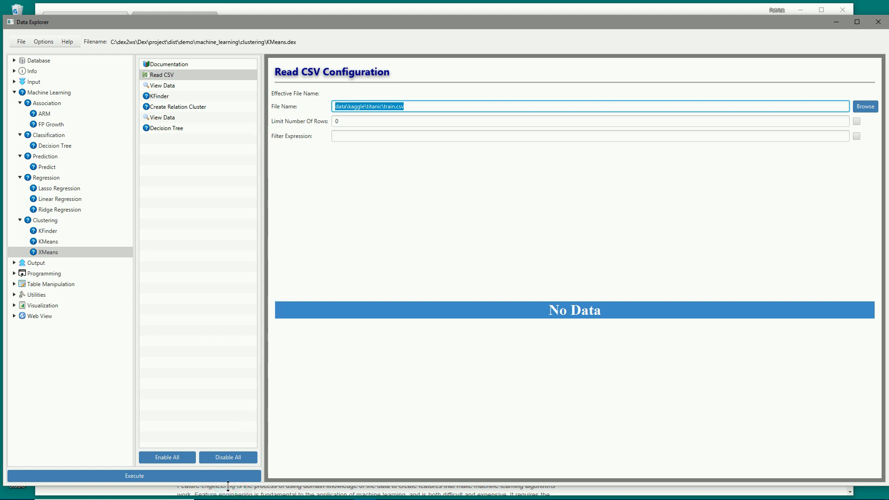
mouse_move(176, 498)
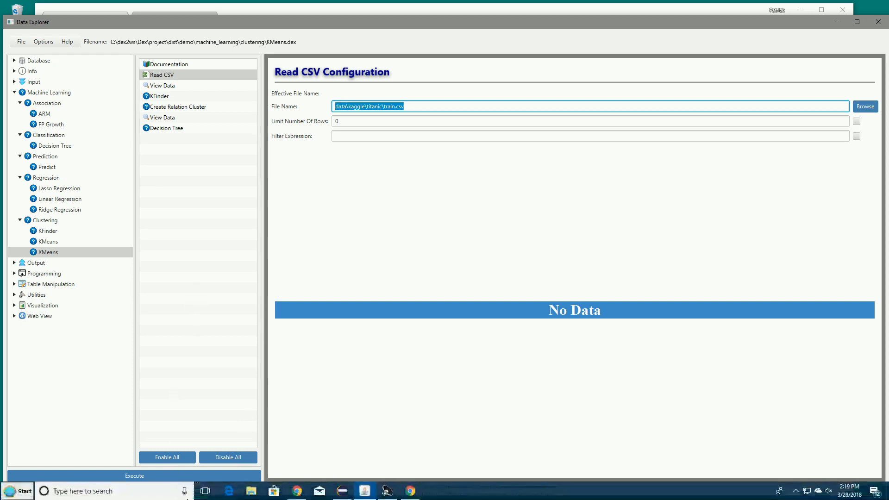
click(410, 492)
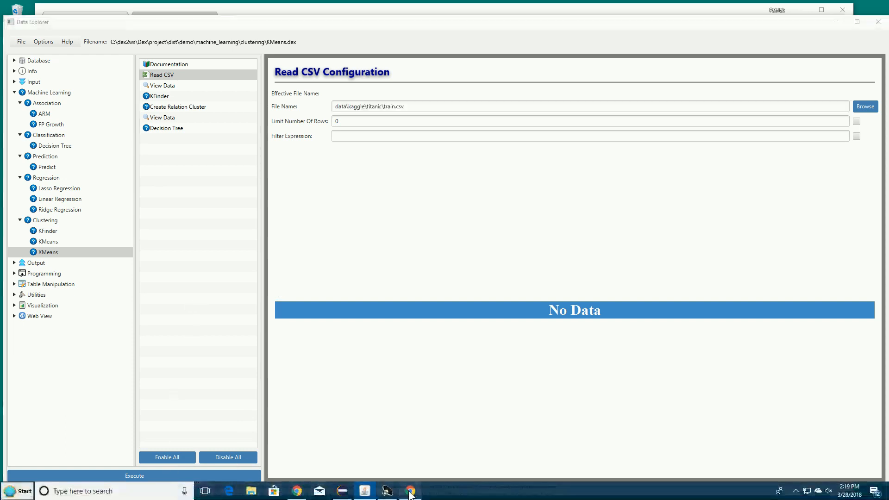
click(410, 492)
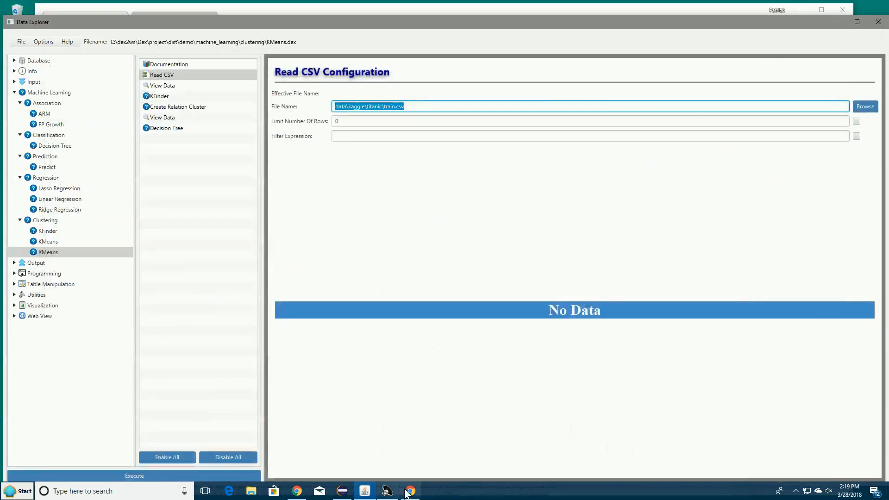
click(297, 490)
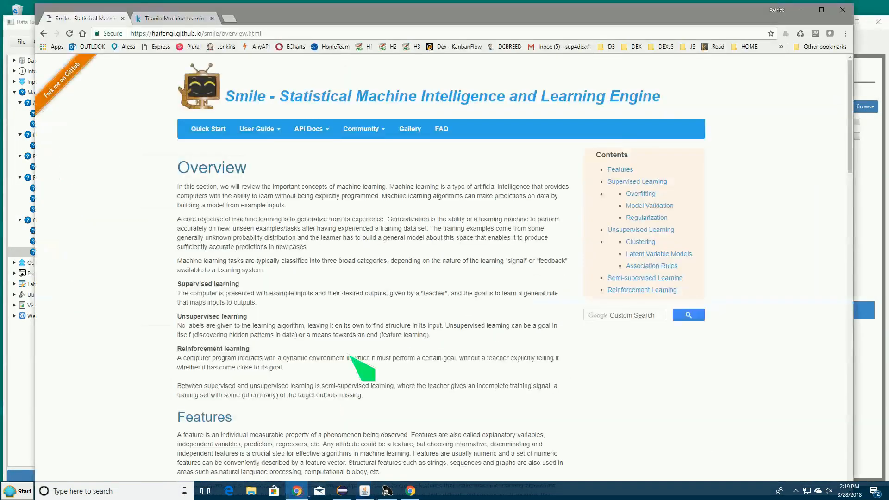
click(206, 18)
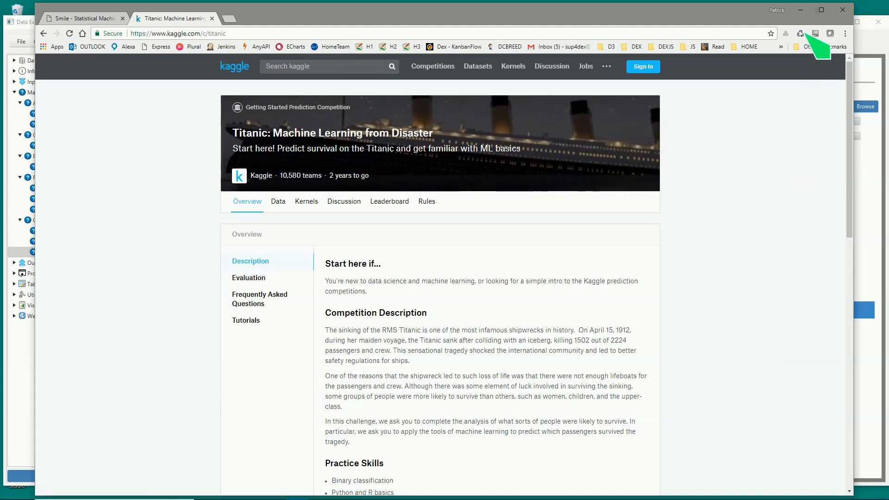
click(800, 9)
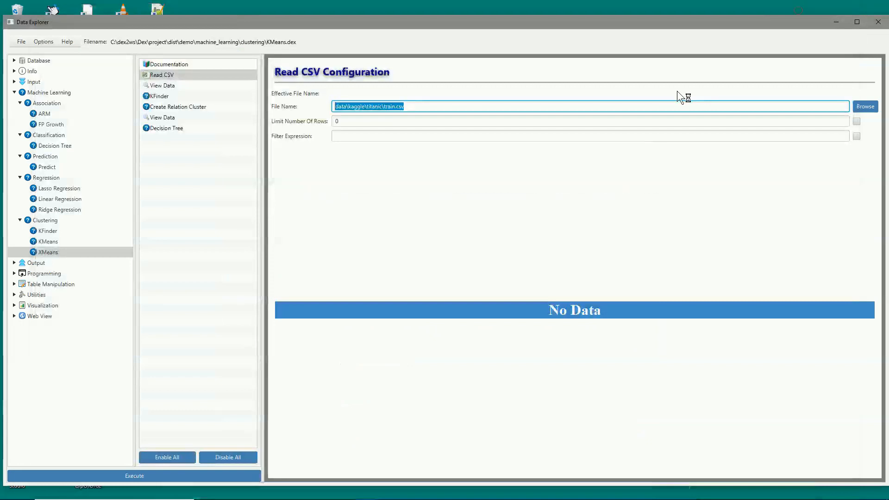
Execute the workflow and show the Titanic passenger table in the first View Data task
click(160, 86)
click(212, 478)
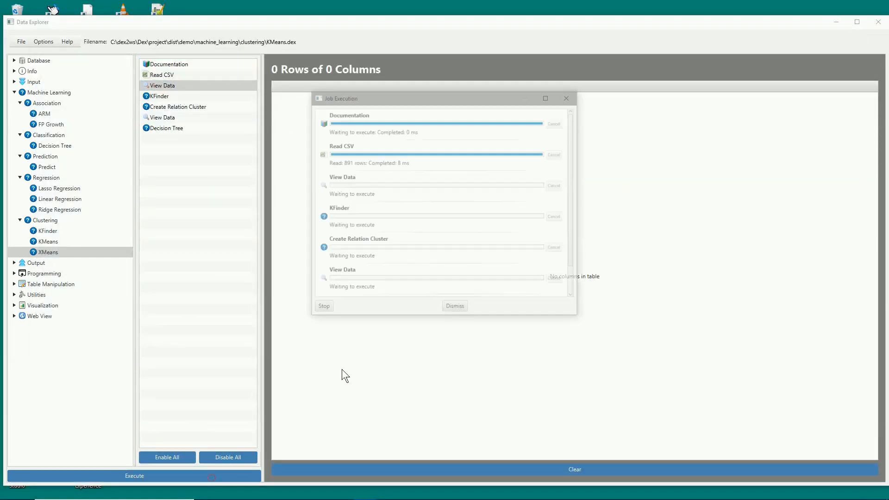
click(455, 308)
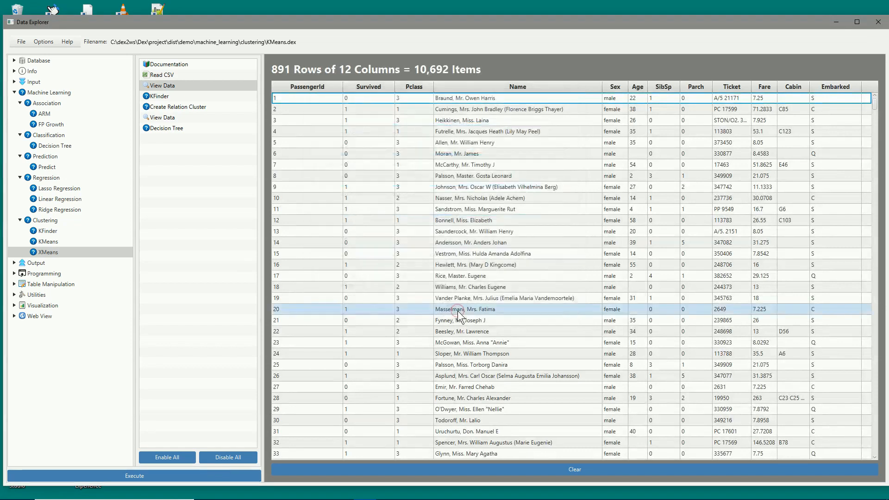
click(169, 75)
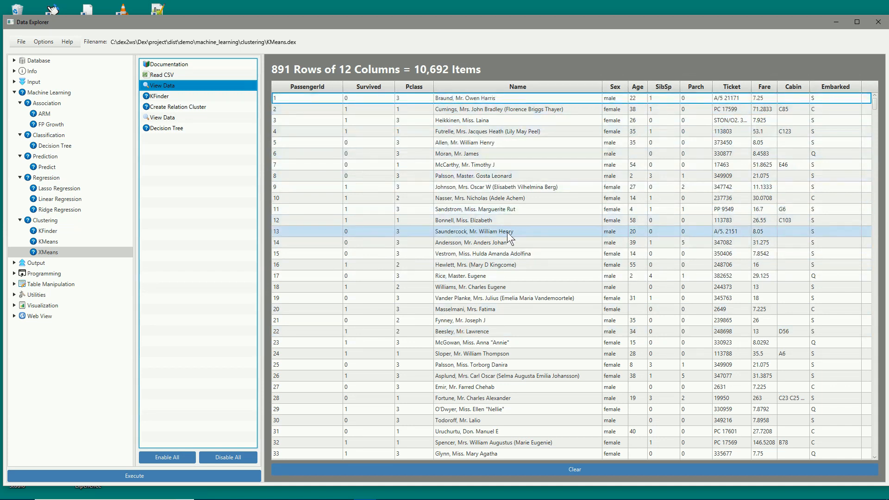
Set the KFinder task's upper K range to 100, rerun the workflow, and inspect the distortion curve
click(169, 97)
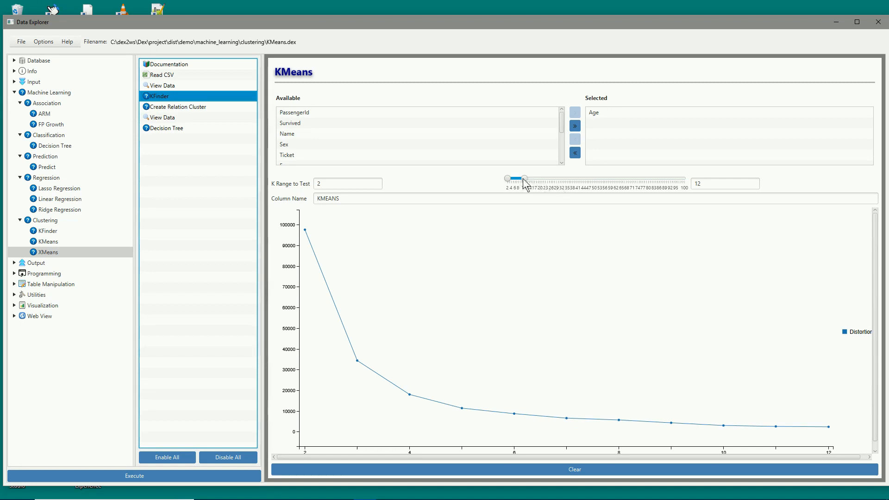
drag(525, 178, 695, 182)
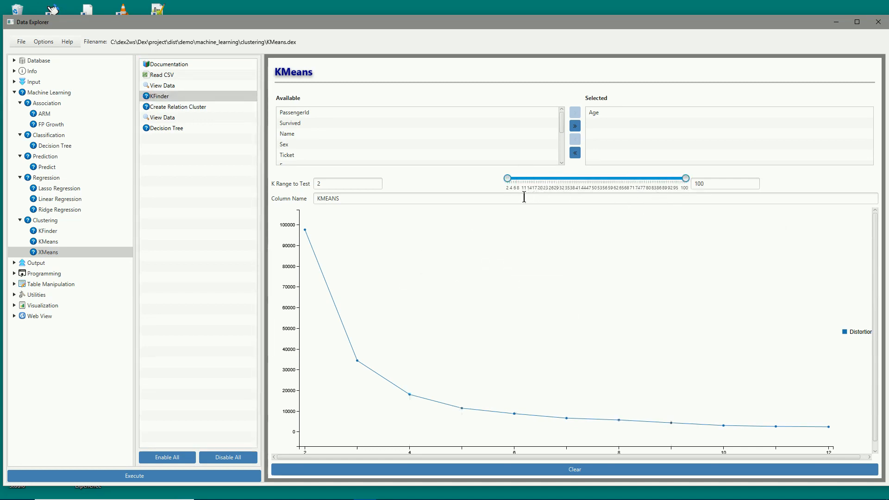
click(164, 472)
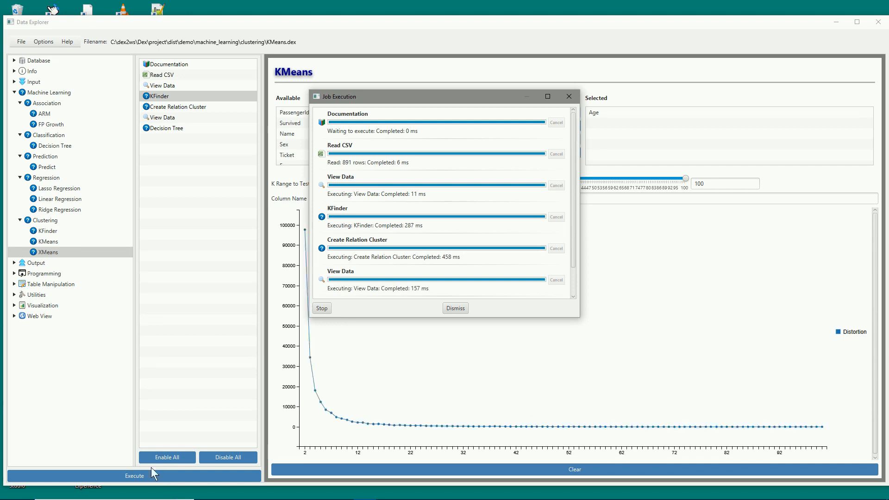
click(455, 309)
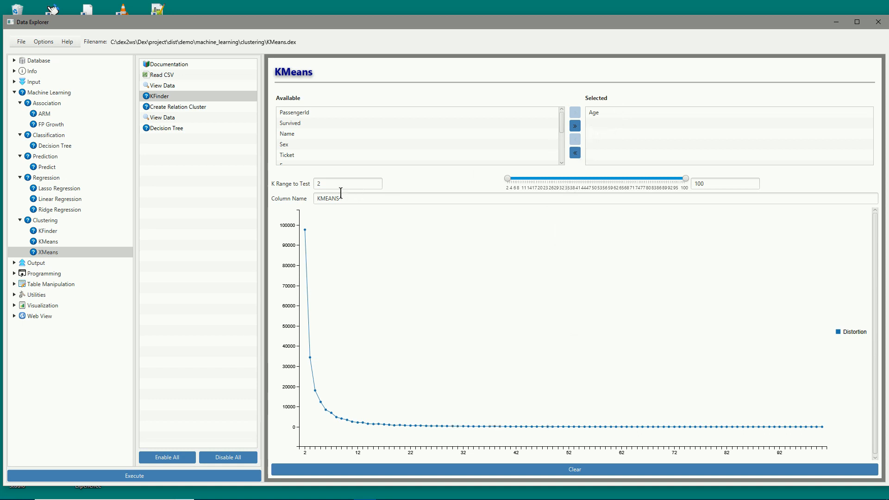
mouse_move(322, 364)
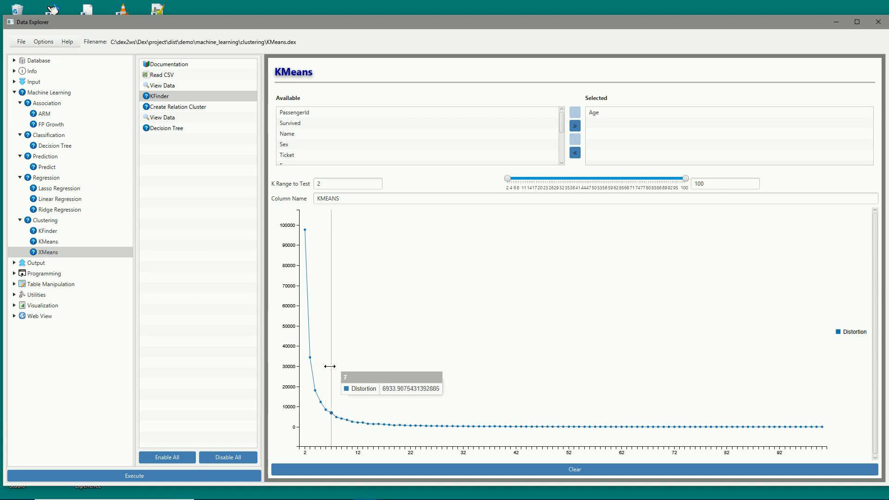
Set the KFinder task's upper K range to 10, rerun the workflow, and inspect the distortion around K = 5
drag(685, 183, 538, 192)
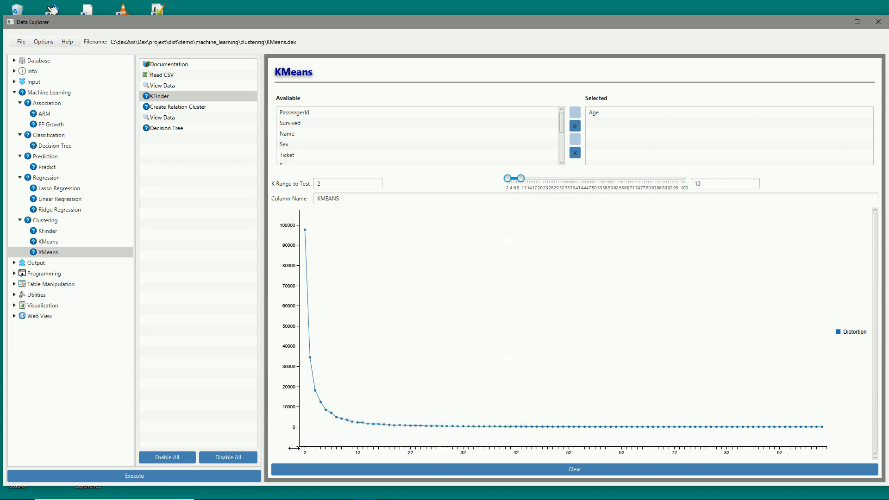
click(221, 475)
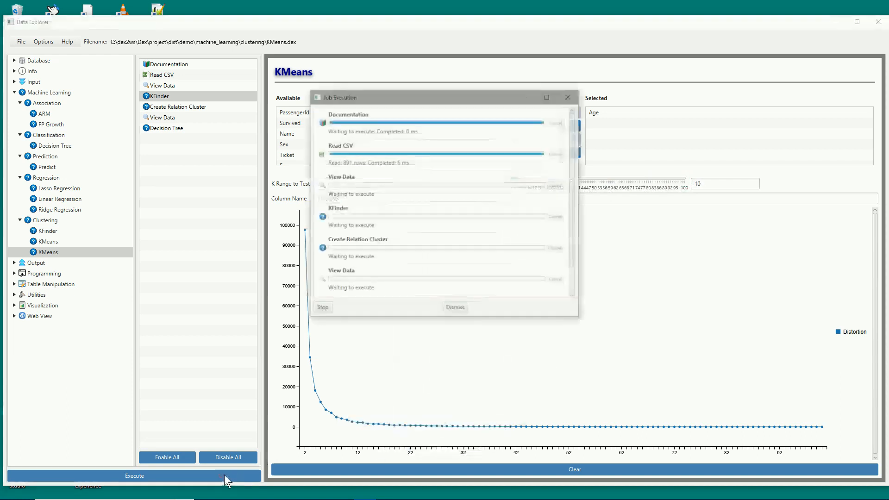
click(451, 309)
mouse_move(491, 359)
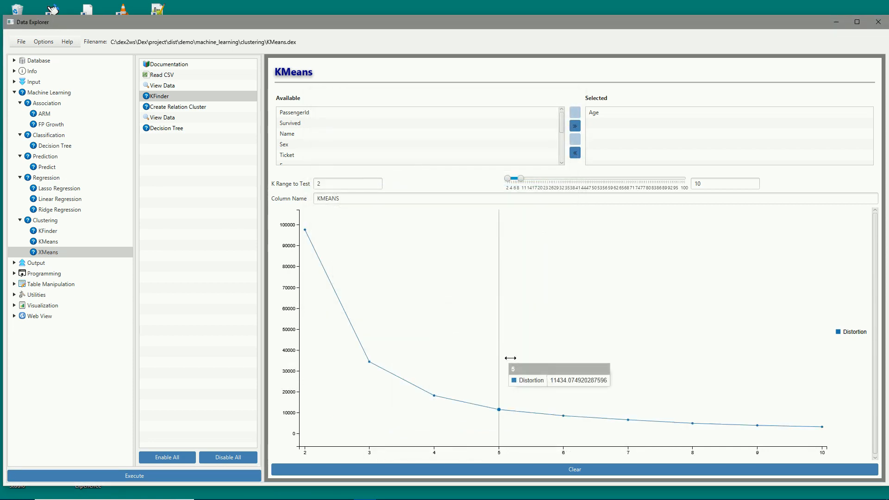
mouse_move(563, 369)
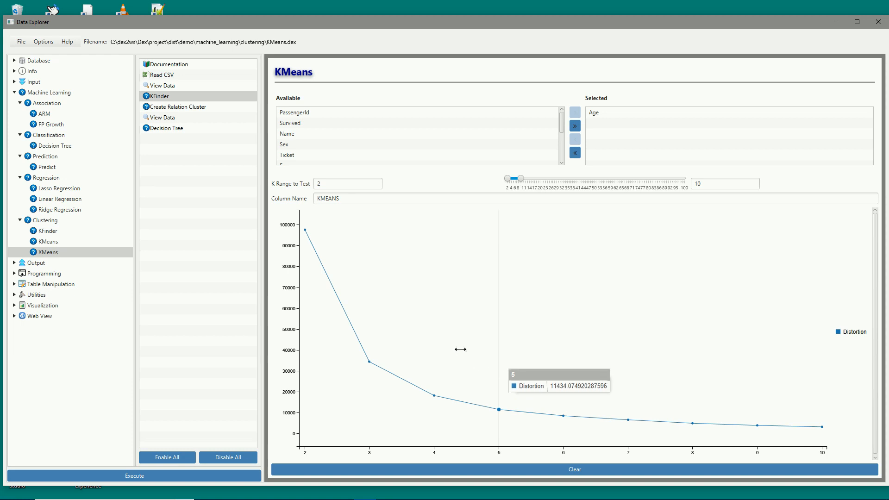
Set the Create Relation Cluster task to 5 clusters and name its output column AGE_CLUSTER
click(168, 107)
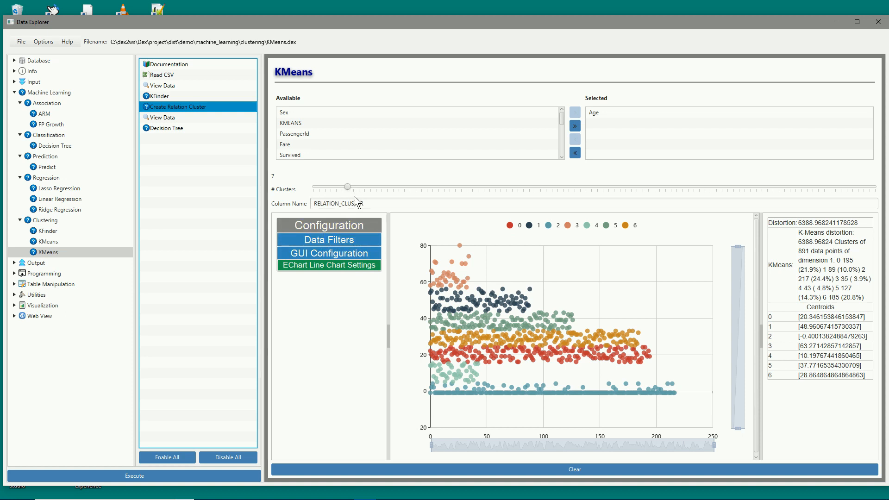
drag(349, 187, 342, 188)
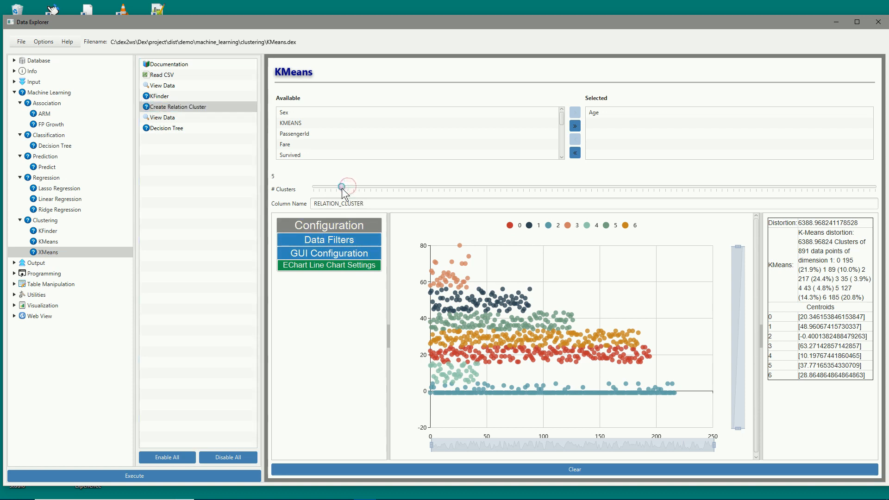
double_click(370, 204)
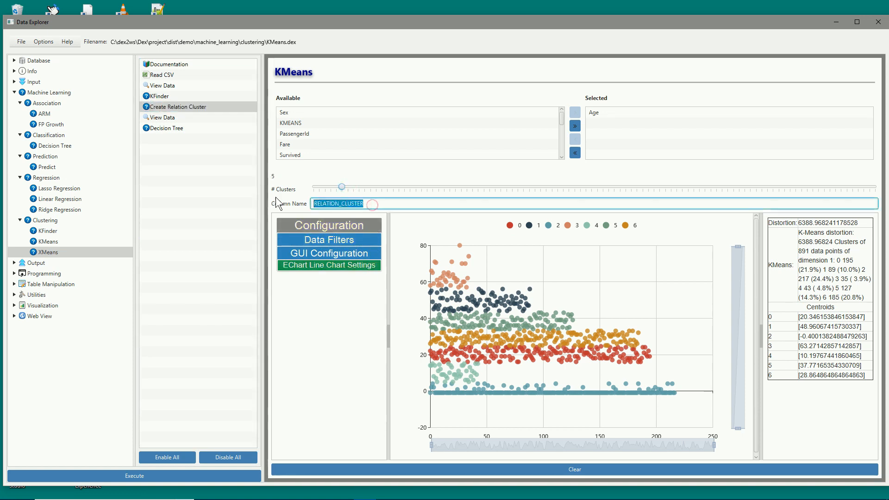
text(A)
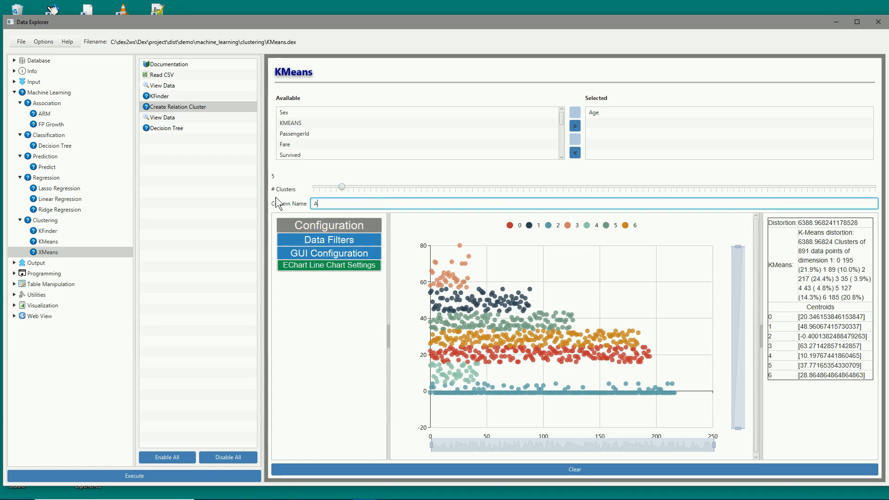
text(GE_CLUSTER)
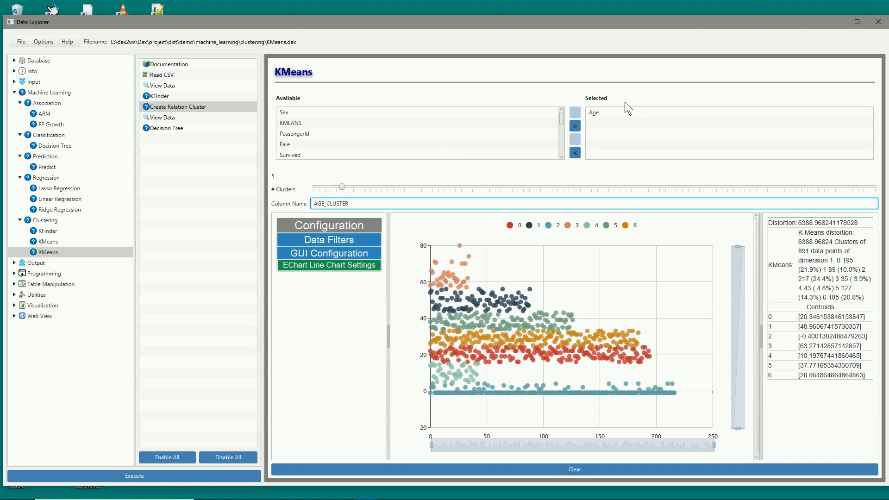
Execute the workflow with the Age column and AGE_CLUSTER output name, and inspect the age clusters in the KMeans scatter chart
click(616, 113)
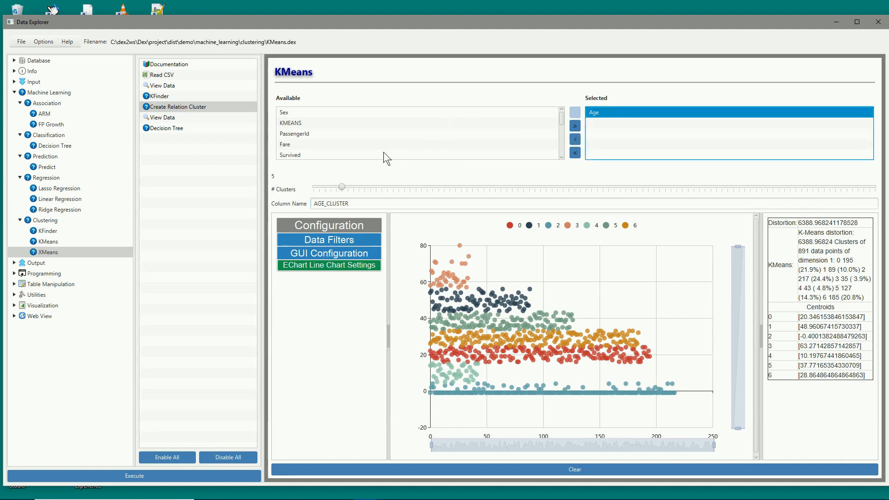
click(359, 205)
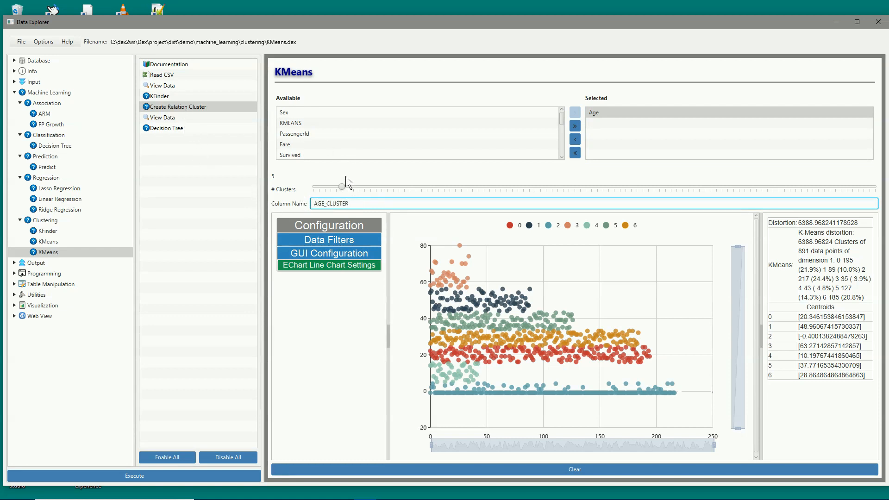
click(219, 477)
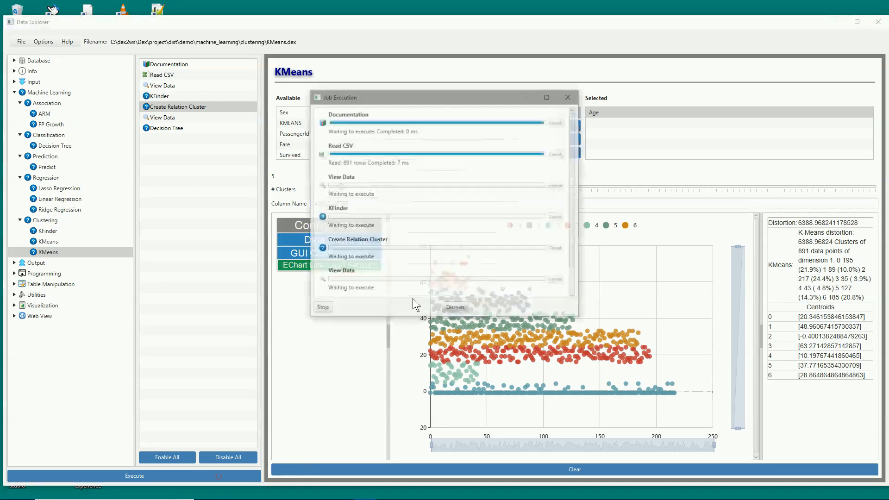
click(456, 307)
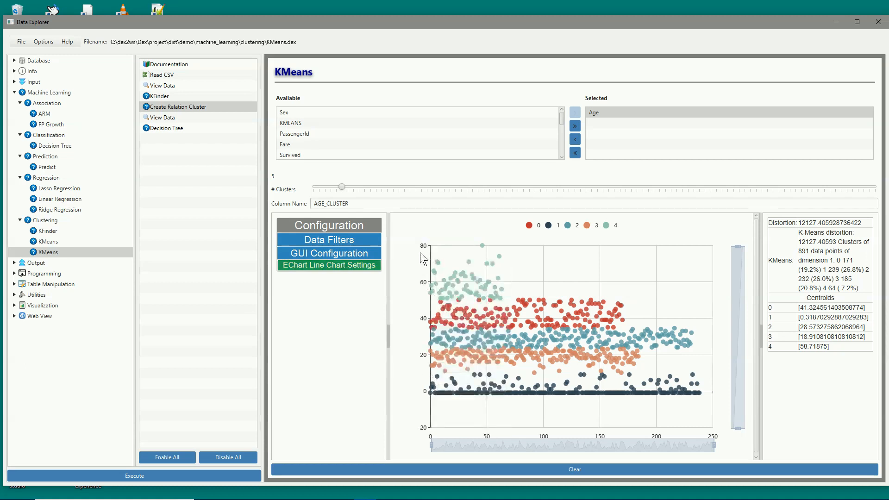
mouse_move(470, 264)
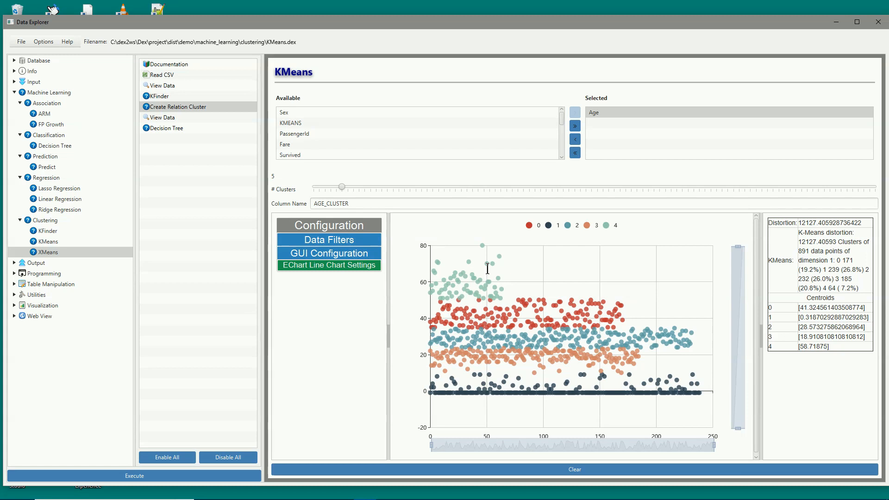
mouse_move(509, 309)
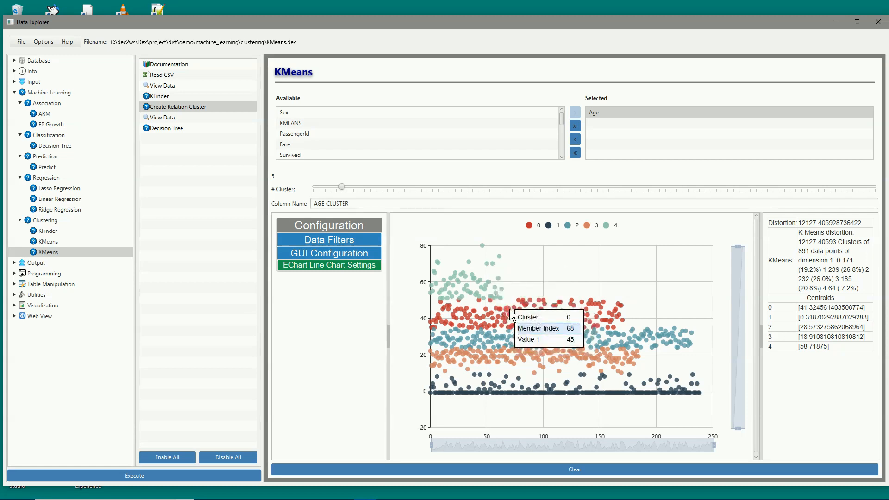
mouse_move(489, 346)
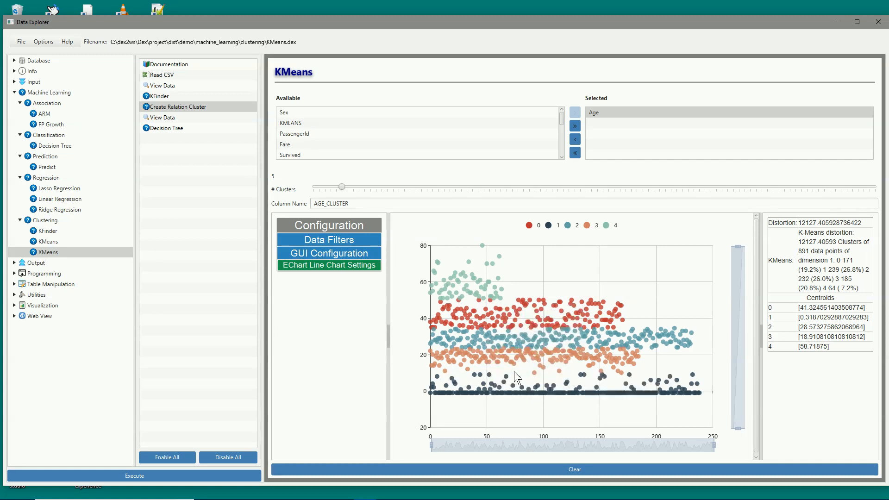
mouse_move(456, 362)
click(317, 321)
Set the Create Relation Cluster task to 18 clusters and rerun the workflow
drag(342, 187, 416, 188)
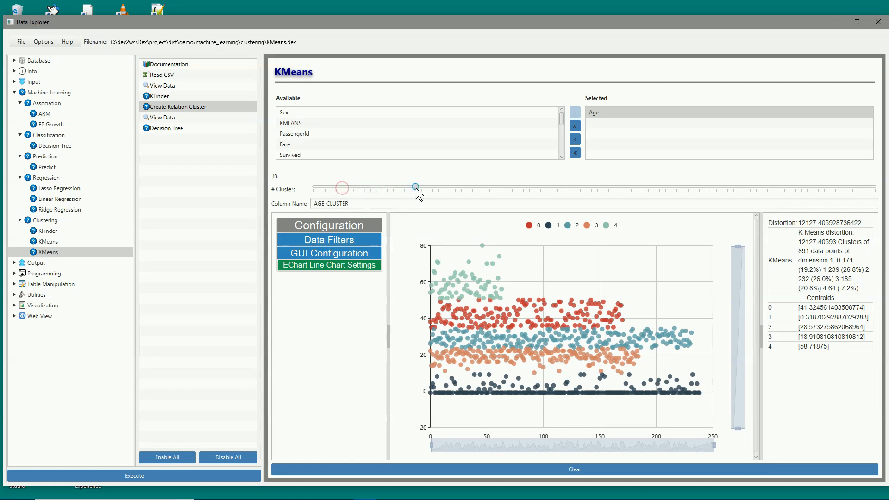
click(215, 473)
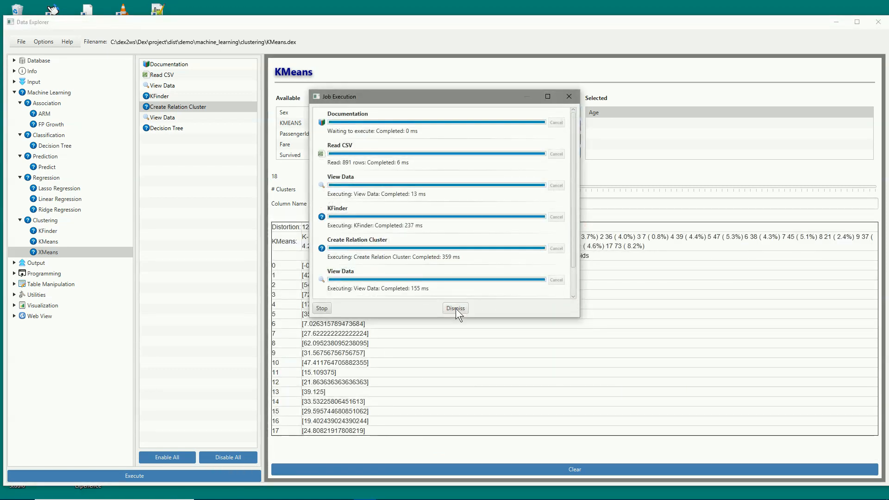
click(456, 309)
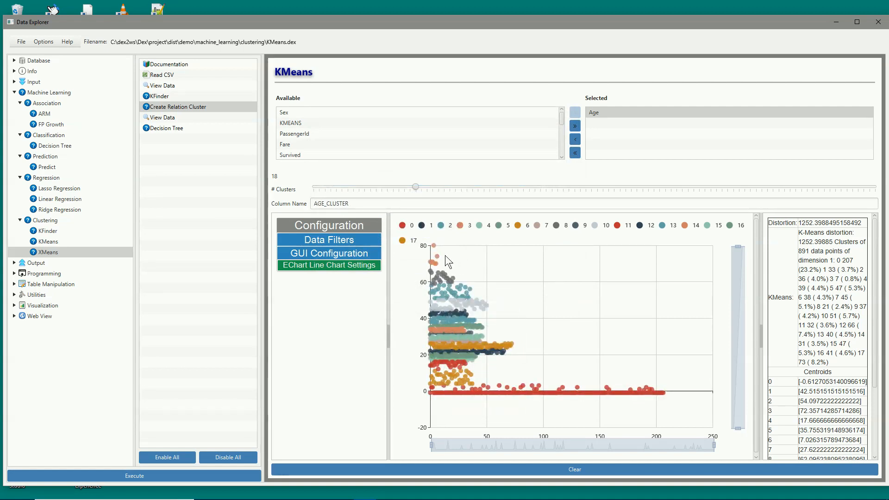
Reduce the Create Relation Cluster task to 6 clusters and rerun the workflow
drag(416, 187, 357, 192)
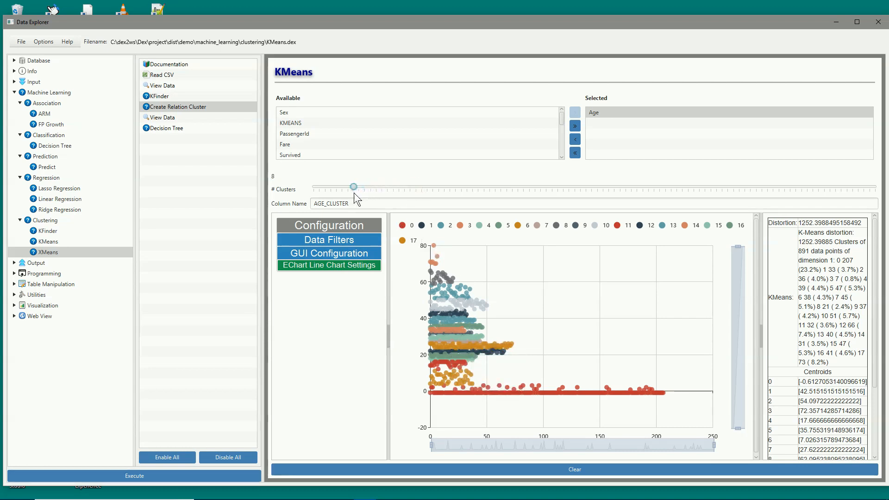
drag(346, 194, 345, 193)
click(205, 475)
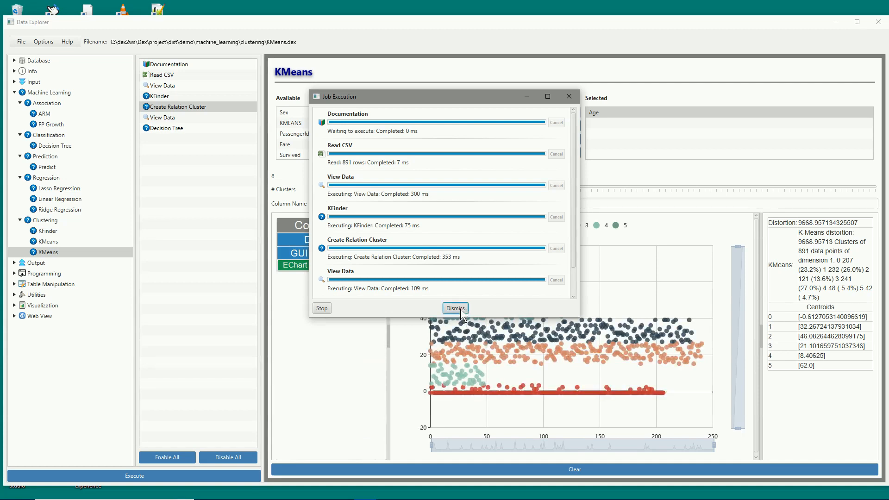
click(460, 309)
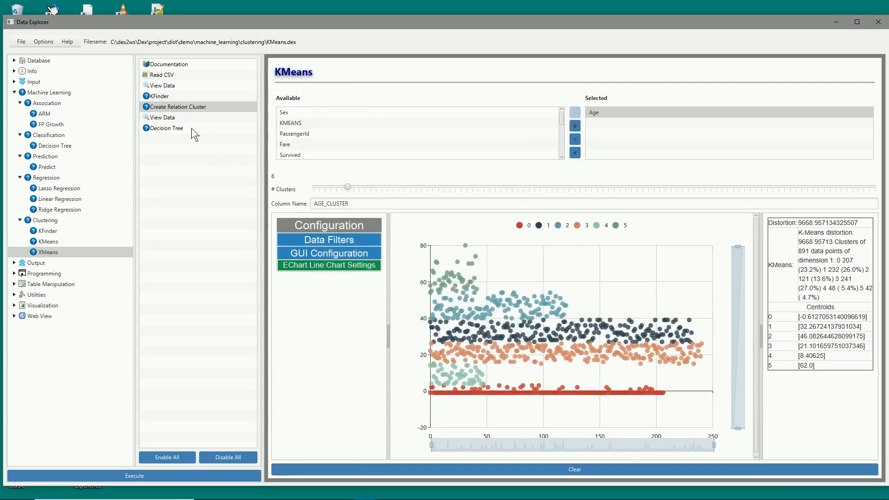
Show the passenger table in the second View Data task and bring its AGE_CLUSTER column into view
click(166, 120)
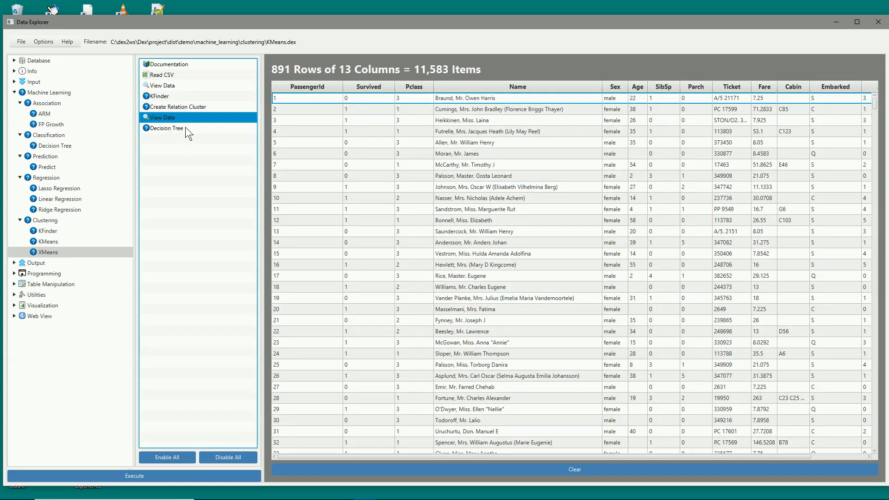
click(185, 127)
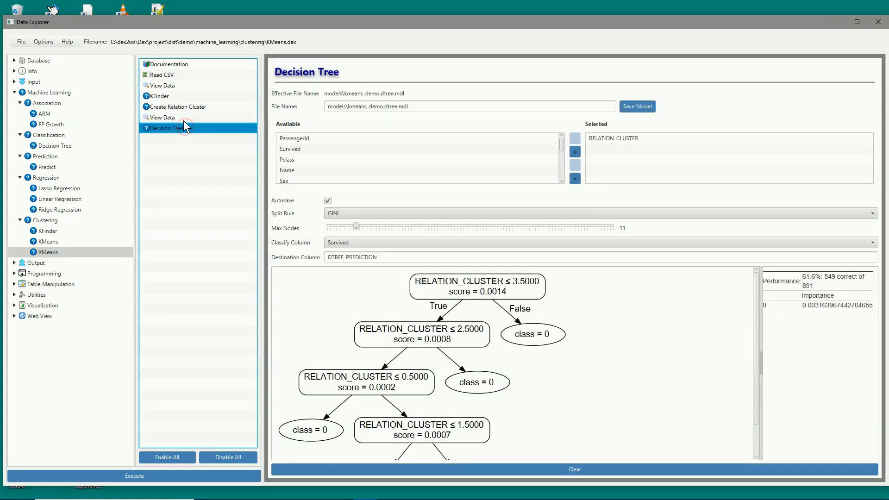
click(184, 119)
drag(447, 456, 716, 466)
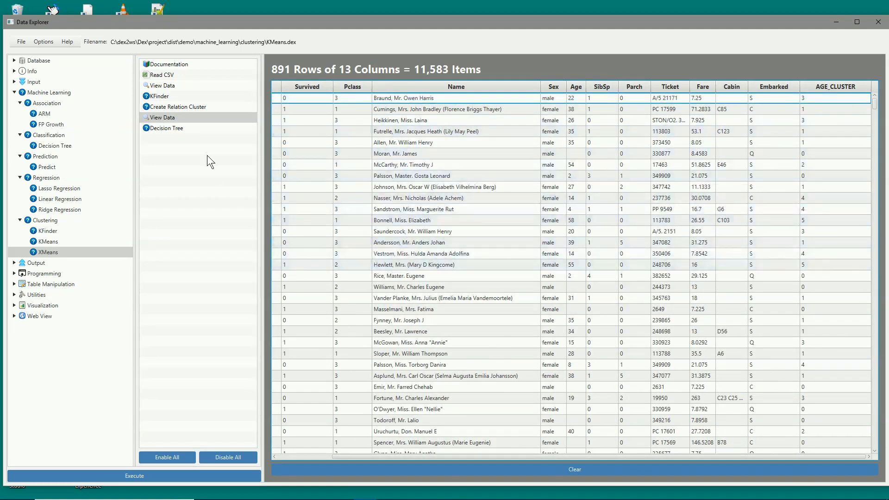
Clear the Decision Tree task's column settings and rerun the workflow to reload its available columns
click(172, 130)
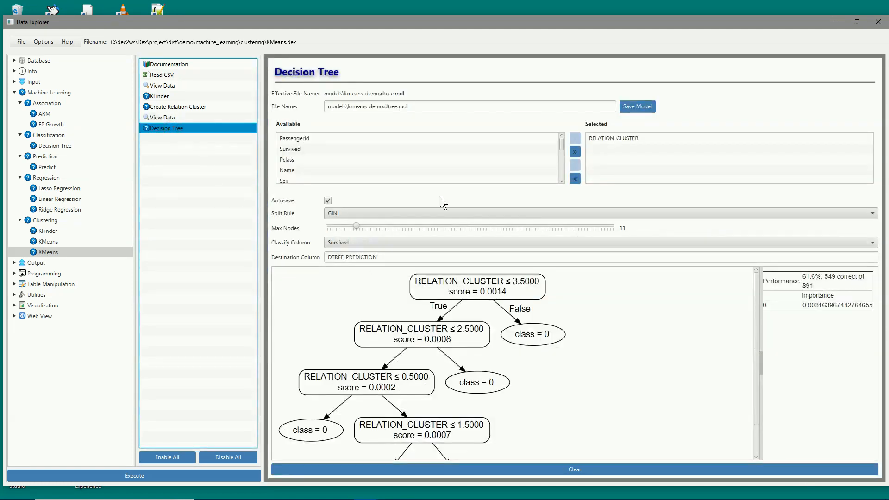
click(620, 137)
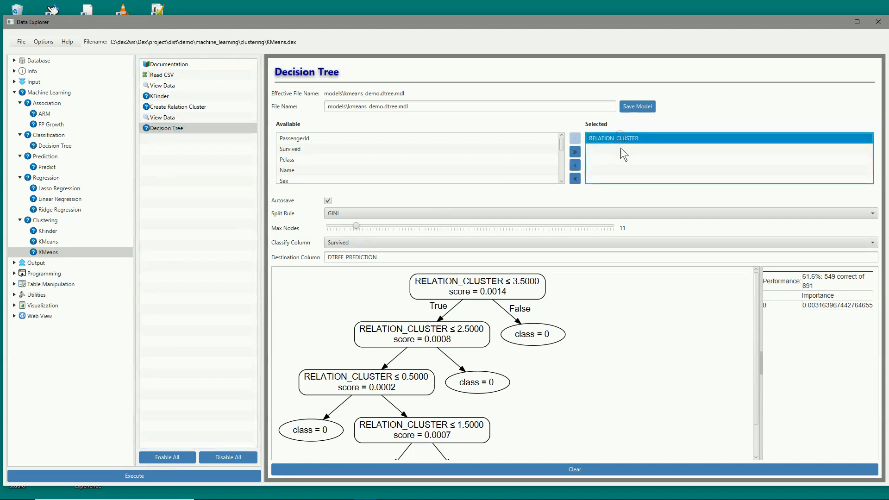
click(355, 470)
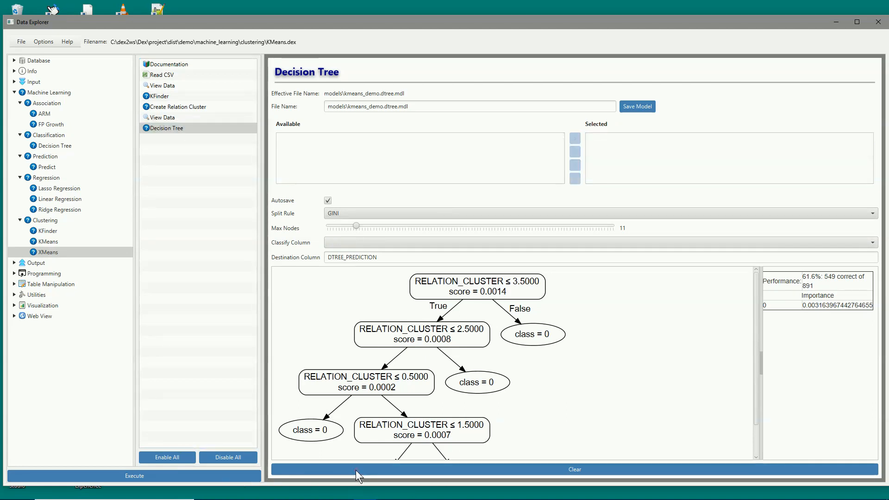
click(214, 473)
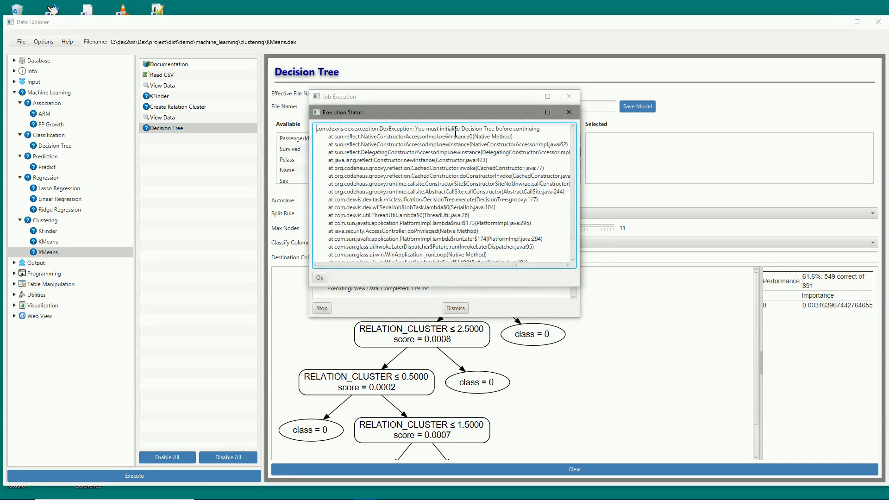
drag(455, 132, 316, 129)
click(569, 112)
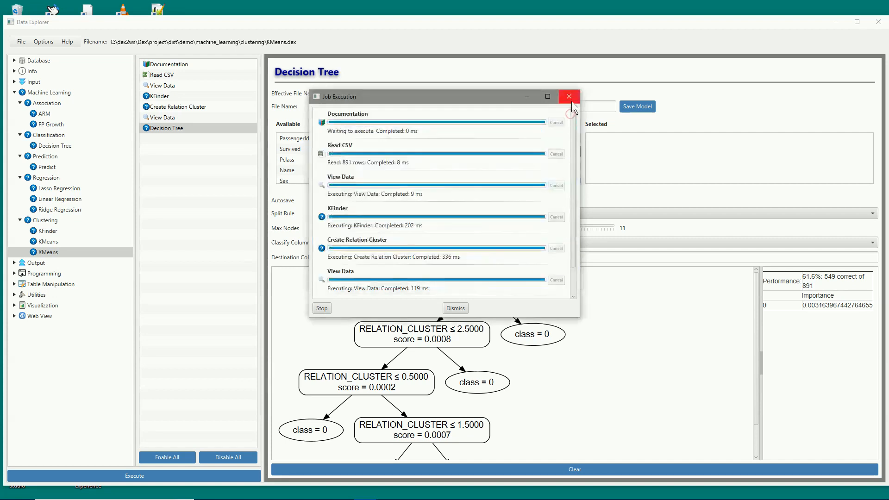
click(571, 100)
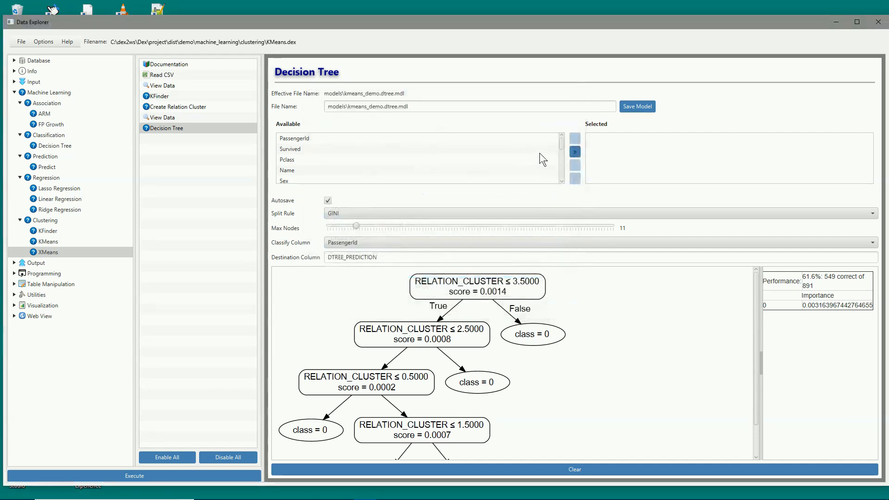
Add AGE_CLUSTER as the Decision Tree task's only selected input column
click(563, 143)
drag(563, 143, 570, 192)
double_click(313, 180)
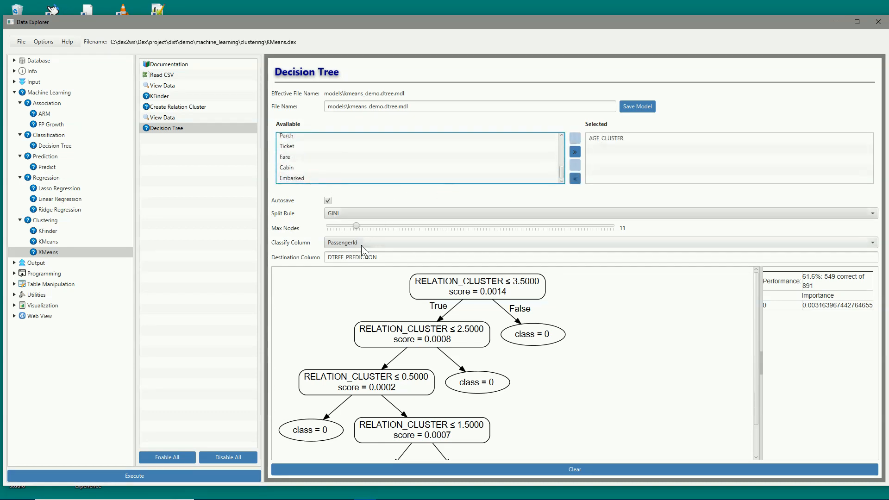
Set the Decision Tree's maximum nodes to 9 and its classify column to Survived
click(356, 227)
drag(352, 226, 352, 227)
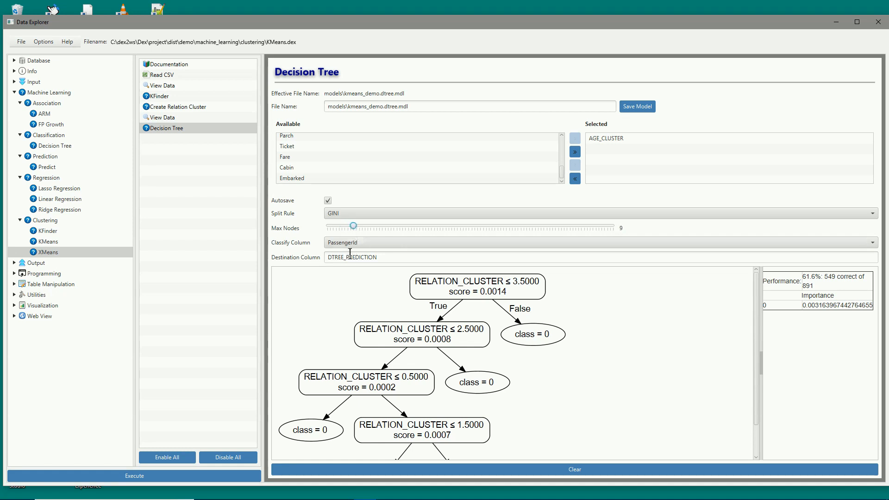
click(353, 242)
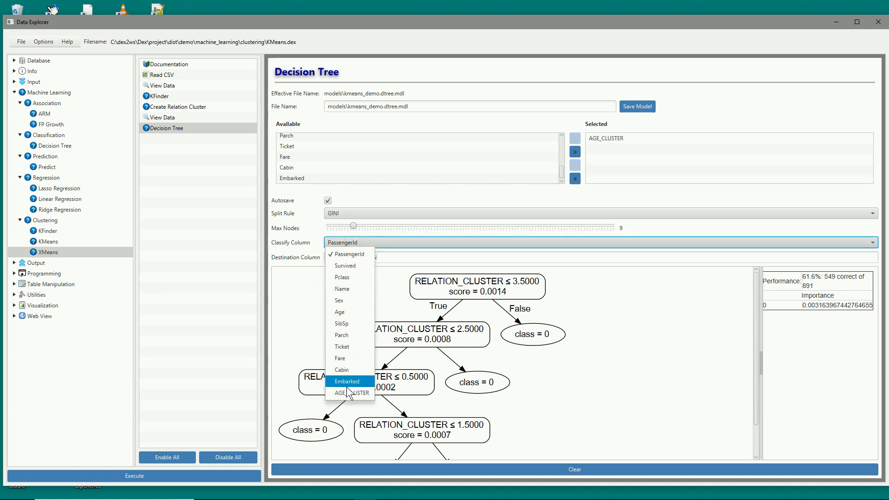
click(351, 264)
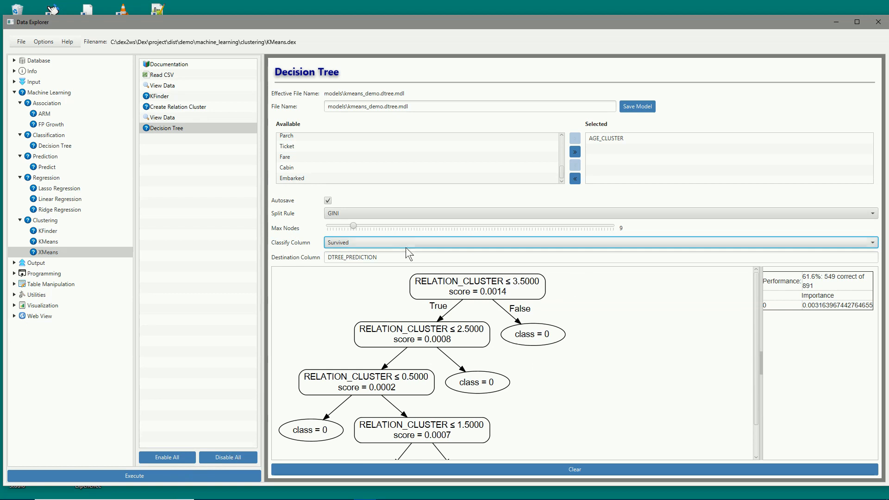
Lower the Decision Tree's maximum nodes to 6 and rerun the workflow
drag(353, 227, 348, 227)
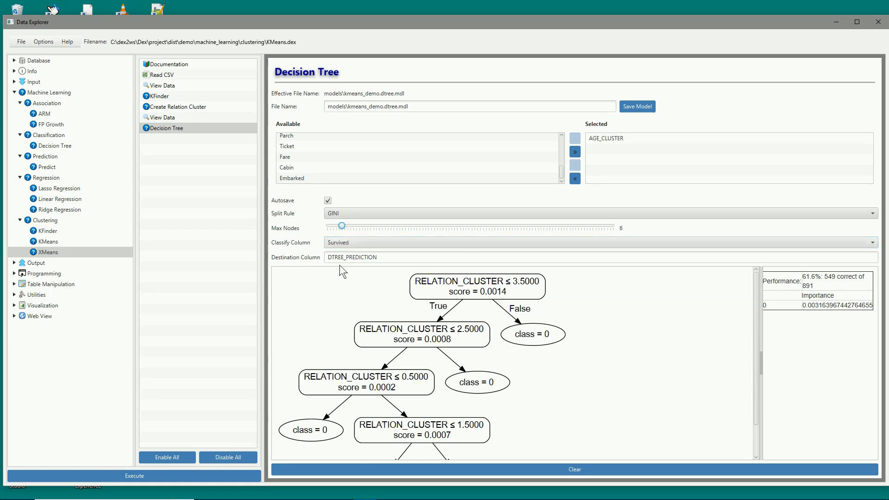
click(216, 477)
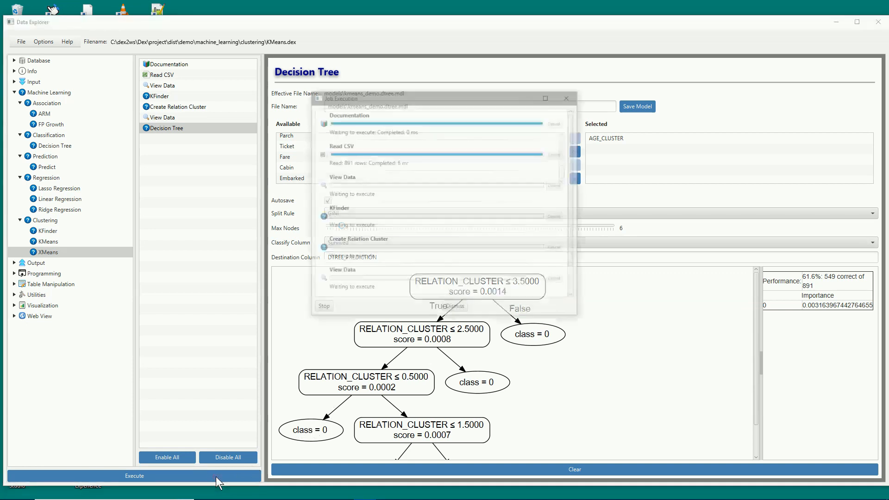
click(457, 309)
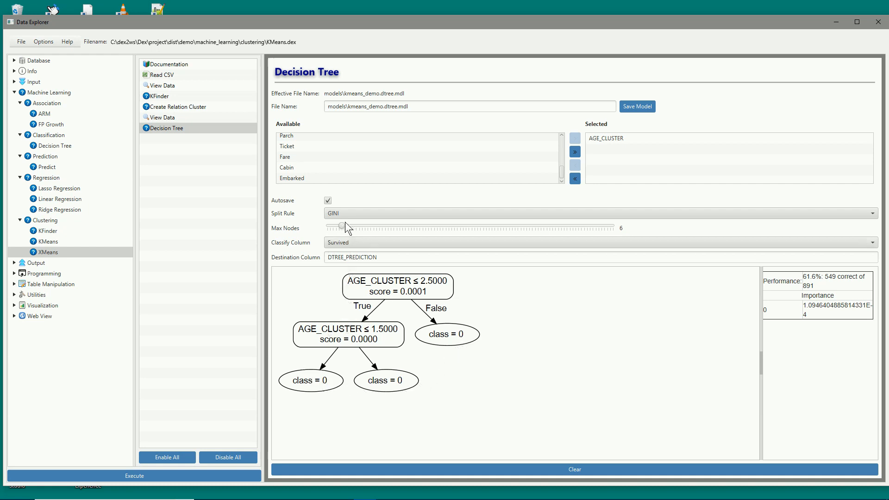
Raise the Decision Tree's maximum nodes to 9 and rerun the workflow
drag(351, 226, 354, 226)
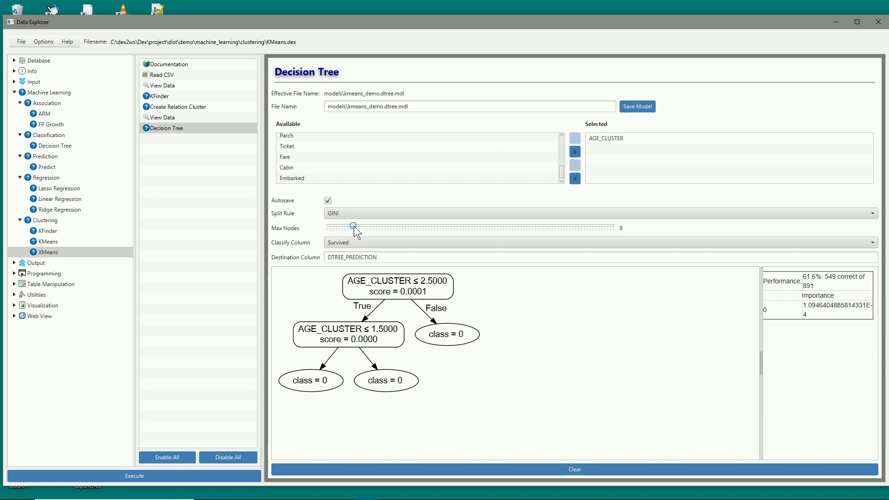
click(242, 473)
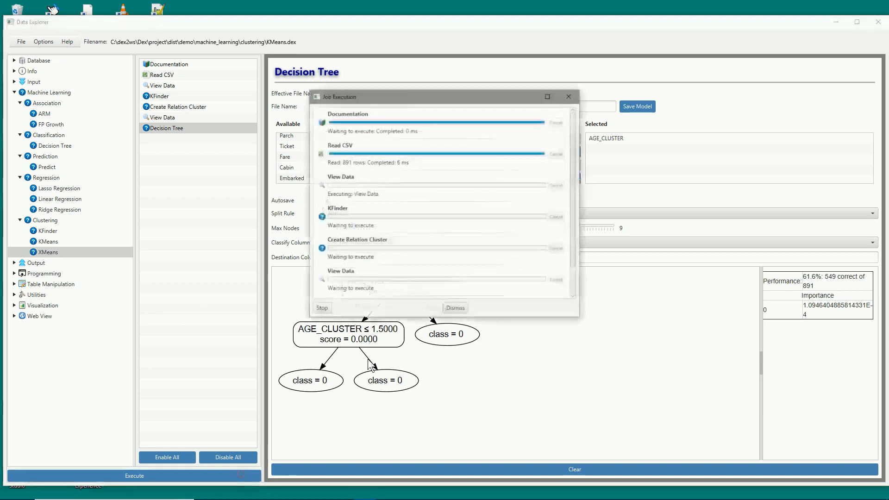
click(456, 309)
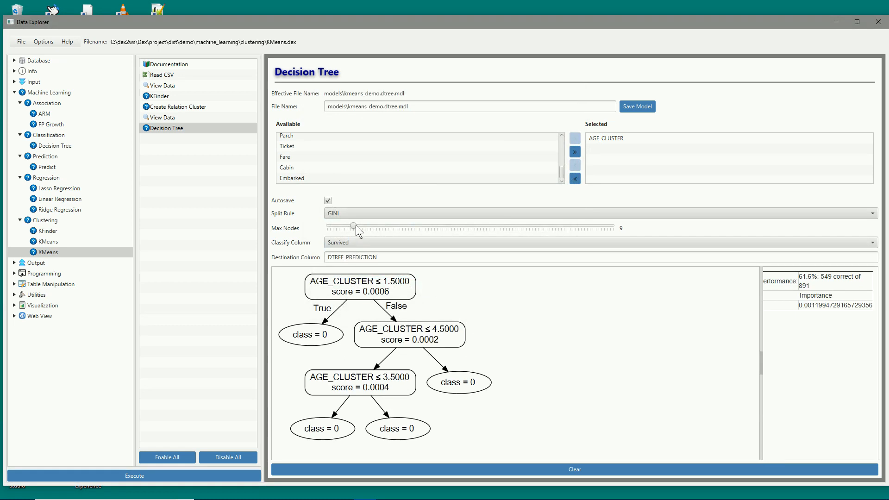
Raise the Decision Tree's maximum nodes to 14 and rerun the workflow
drag(355, 226, 365, 226)
click(224, 479)
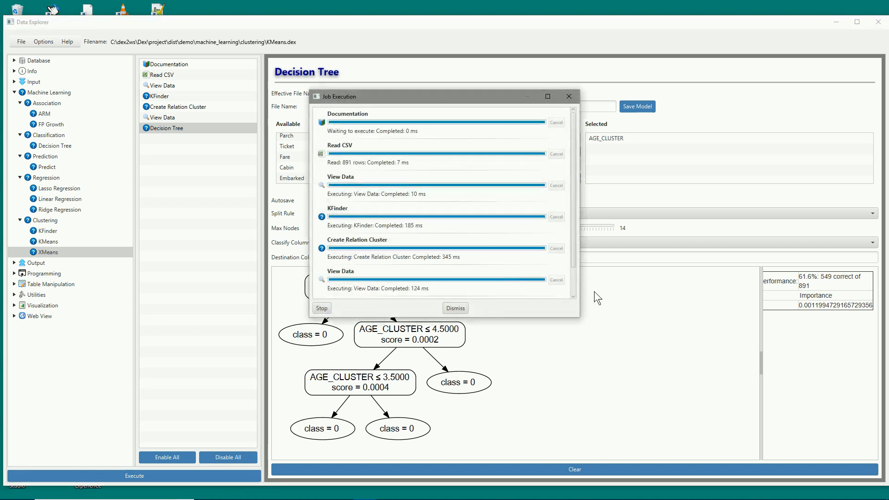
click(456, 309)
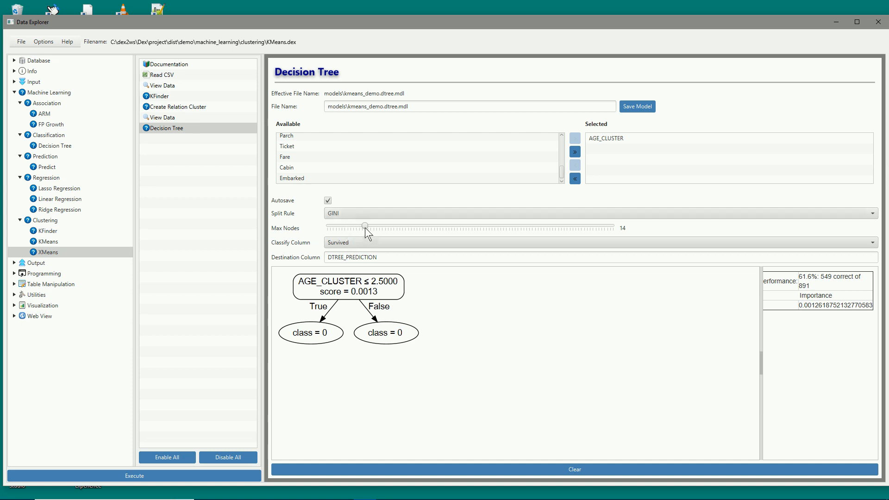
Raise the Decision Tree's maximum nodes to 18 and rerun the workflow
drag(365, 227, 363, 226)
click(221, 475)
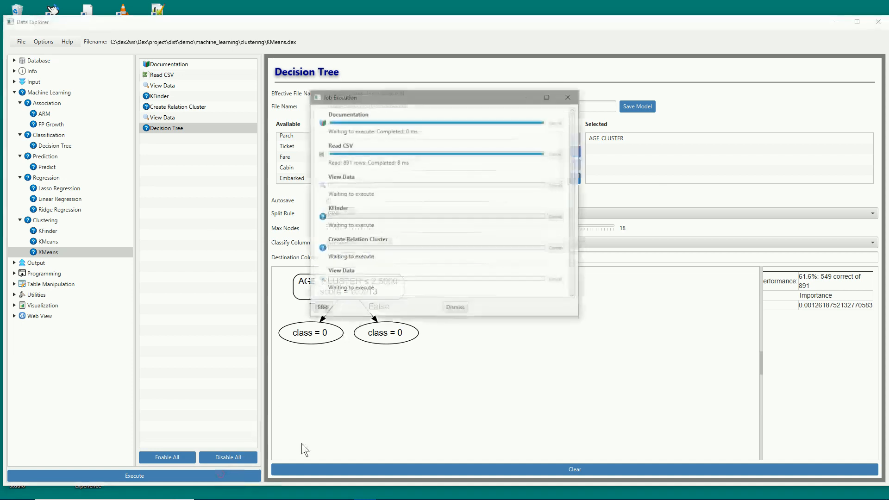
click(455, 307)
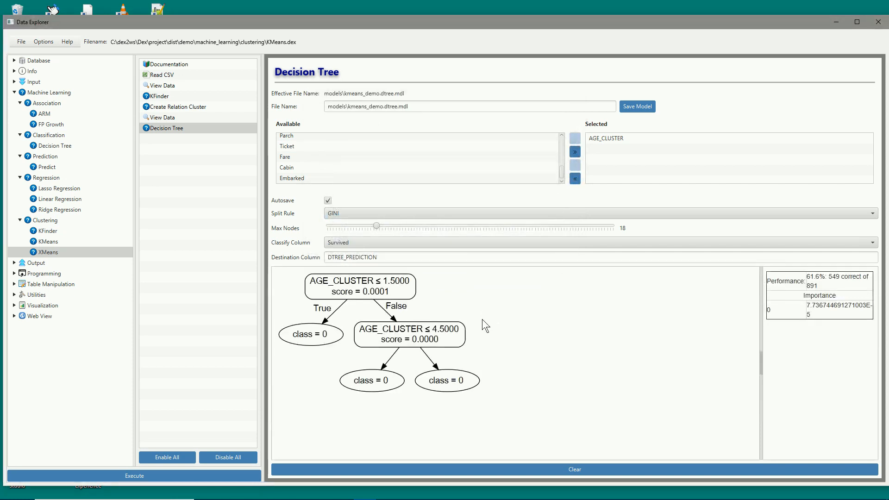
Set the number of age clusters in Create Relation Cluster to 8 and rerun the workflow with the Decision Tree displayed
click(176, 99)
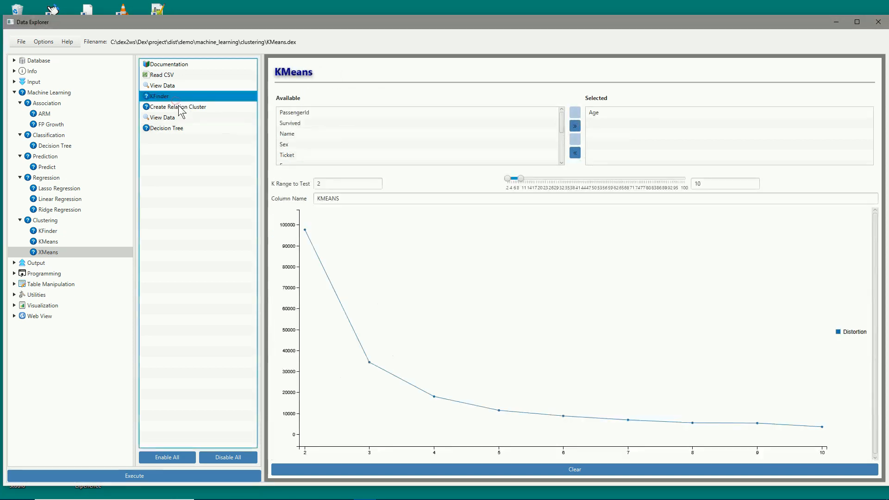
click(180, 106)
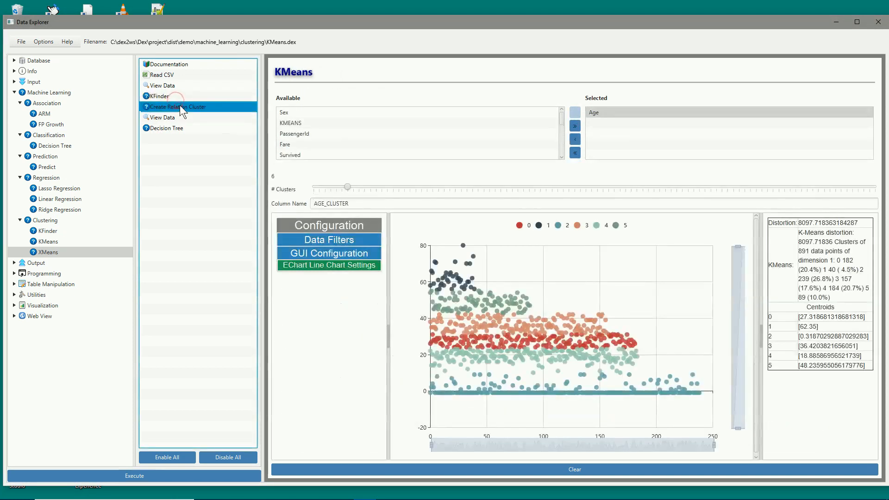
click(346, 187)
drag(355, 187, 356, 187)
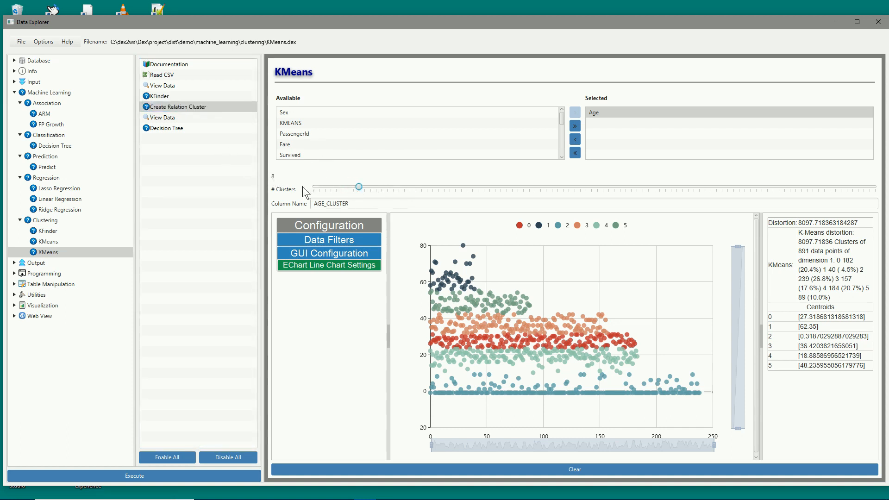
click(175, 129)
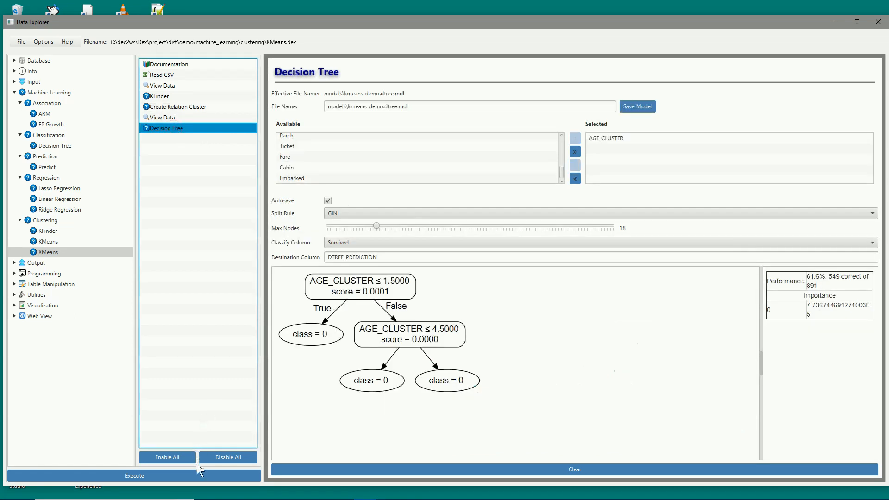
click(194, 476)
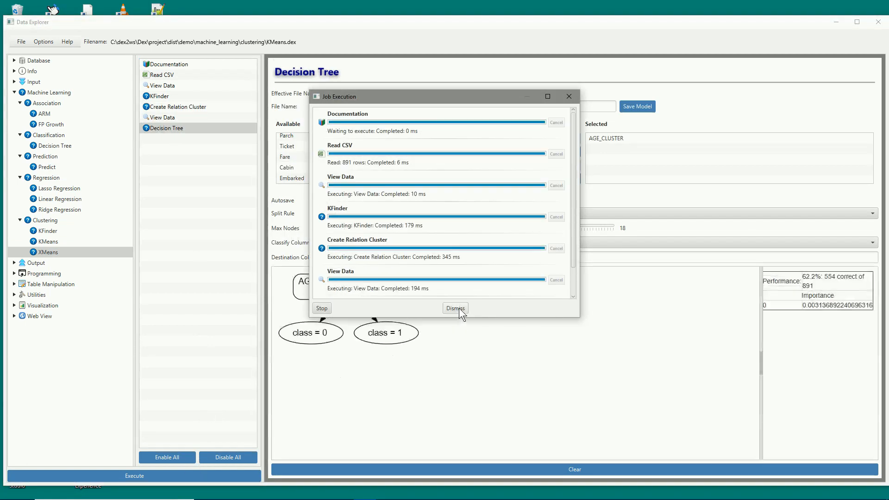
click(458, 308)
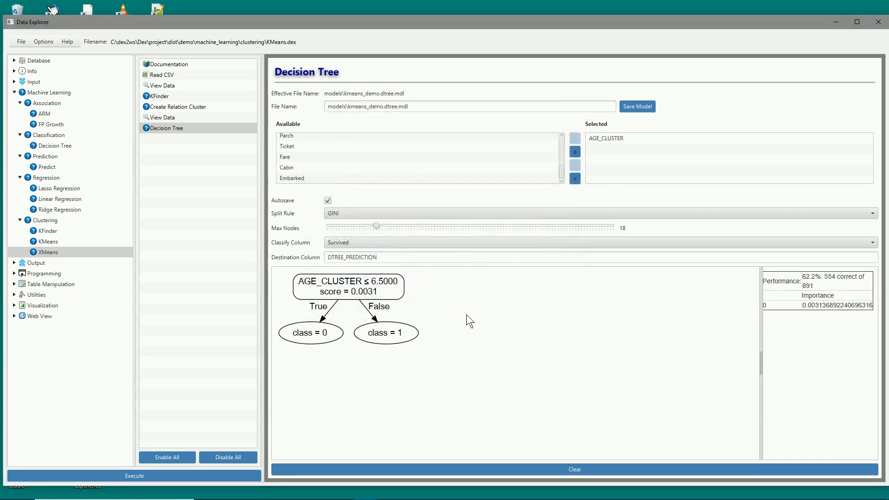
Lower the Decision Tree's maximum nodes to 10 and rerun the workflow to view the full tree
click(377, 227)
drag(384, 229, 365, 232)
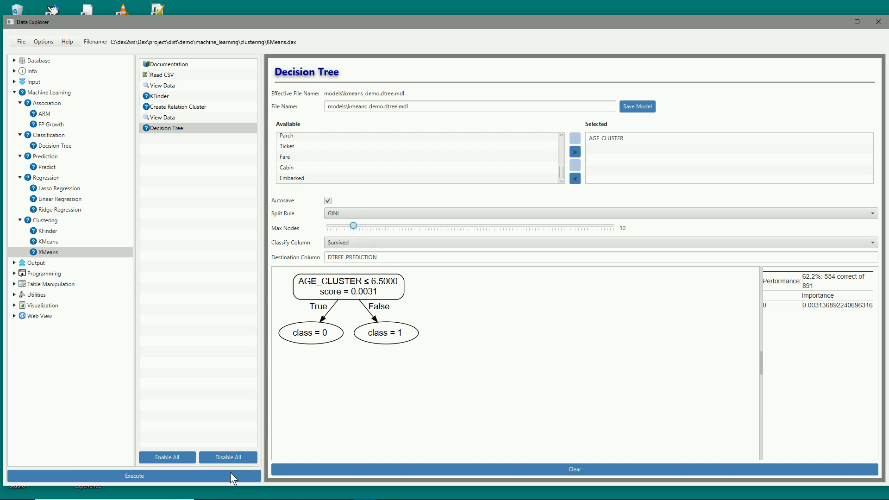
click(210, 477)
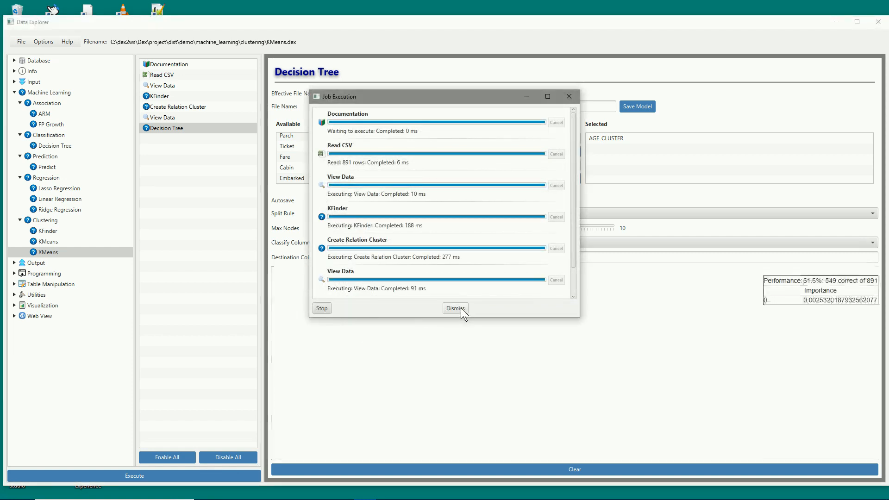
click(456, 308)
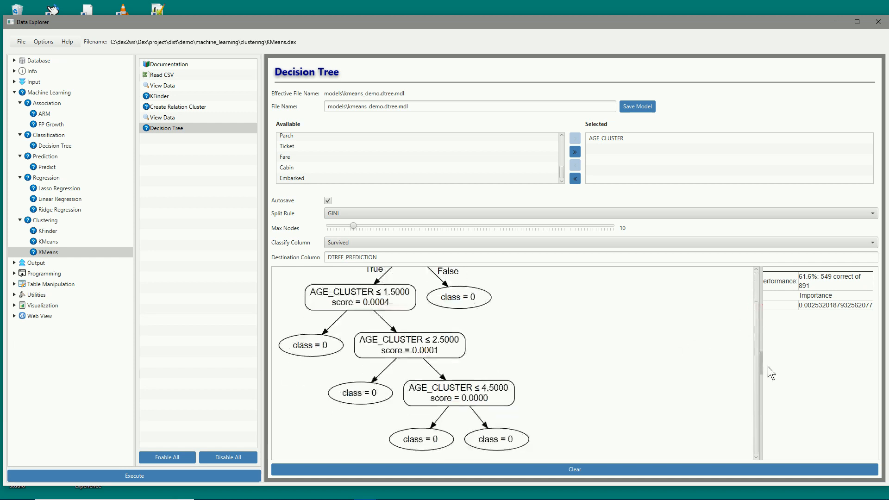
scroll(768, 366, up, 2)
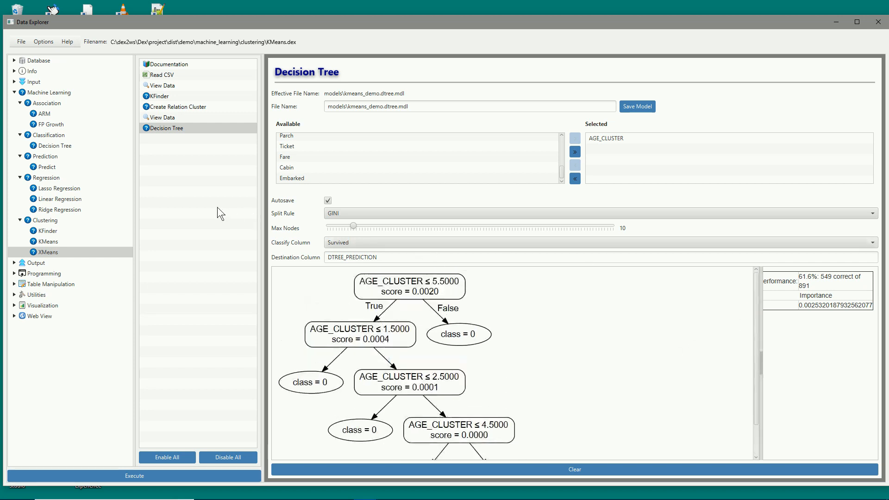
Open the XMeans.dex project from the machine_learning clustering demo folder
click(21, 41)
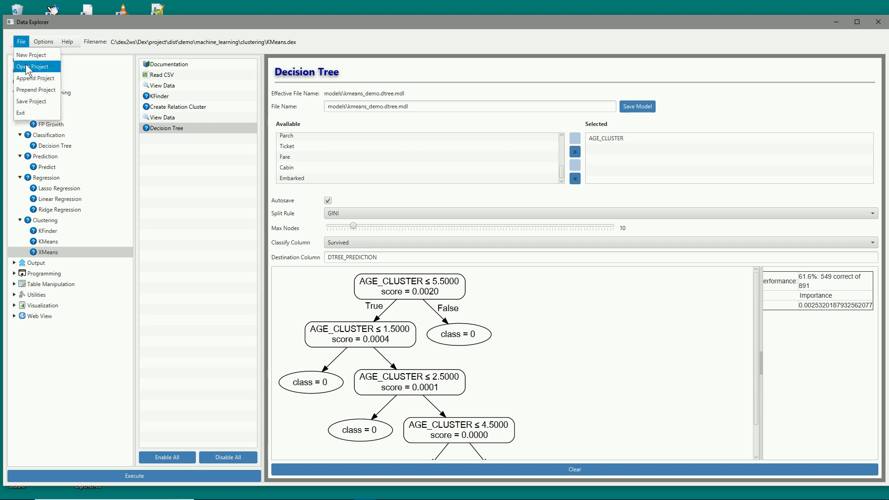
click(177, 107)
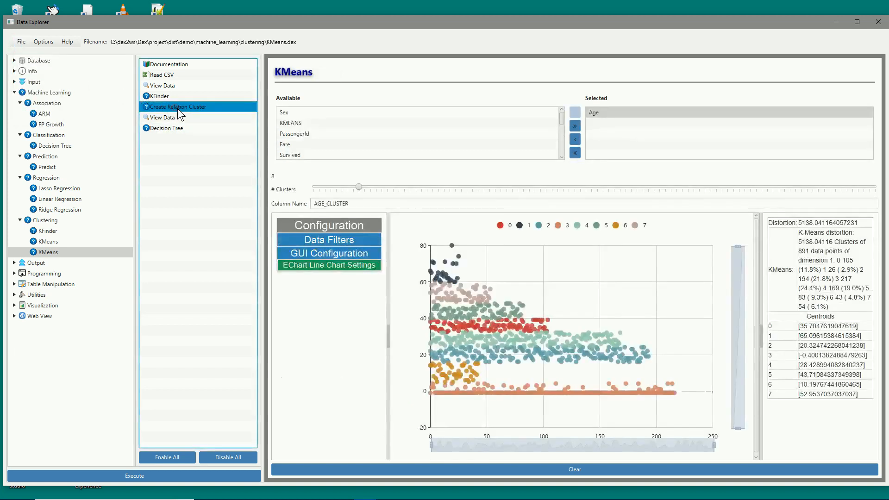
click(21, 41)
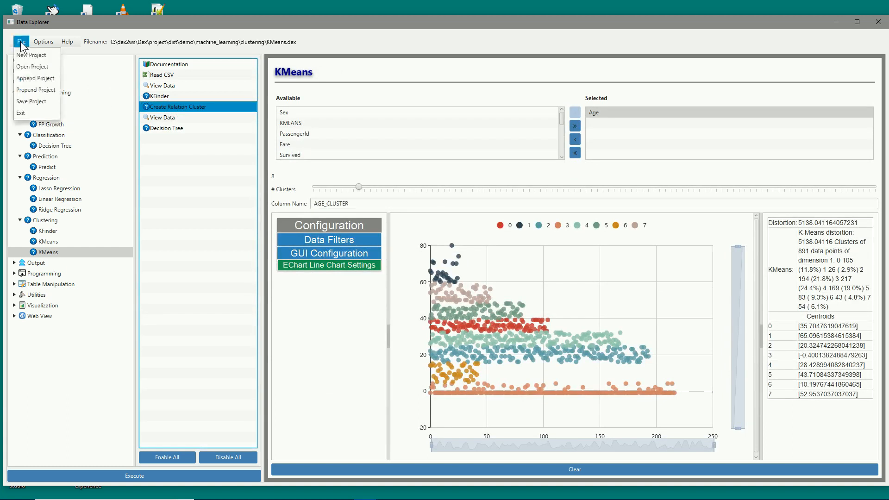
click(29, 67)
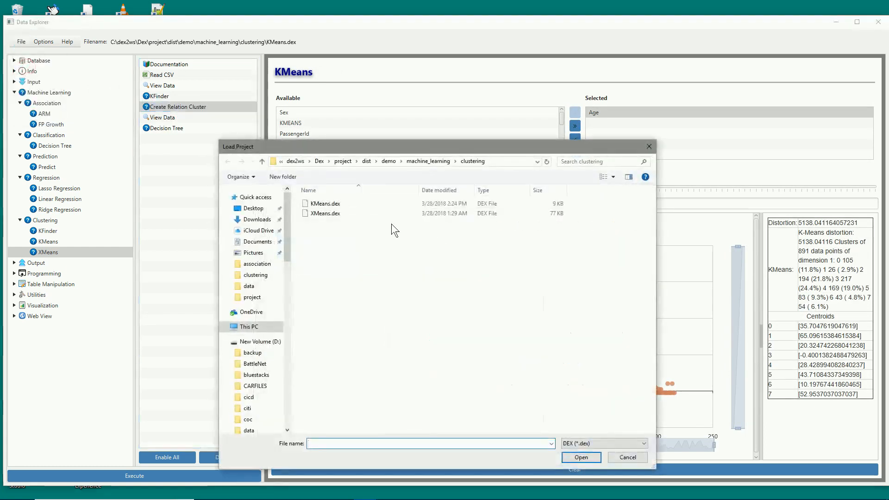
double_click(334, 213)
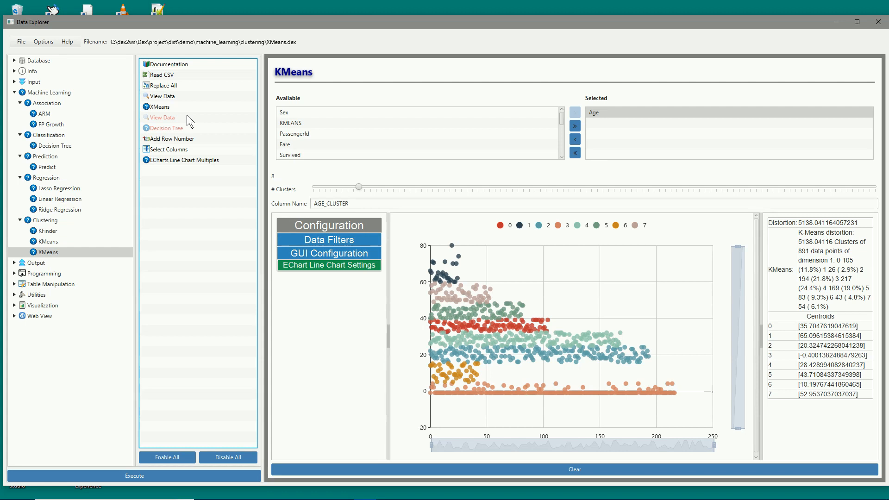
Review the Read CSV, XMeans, Add Row Number, Select Columns and ECharts Line Chart Multiples tasks of the workflow
click(168, 75)
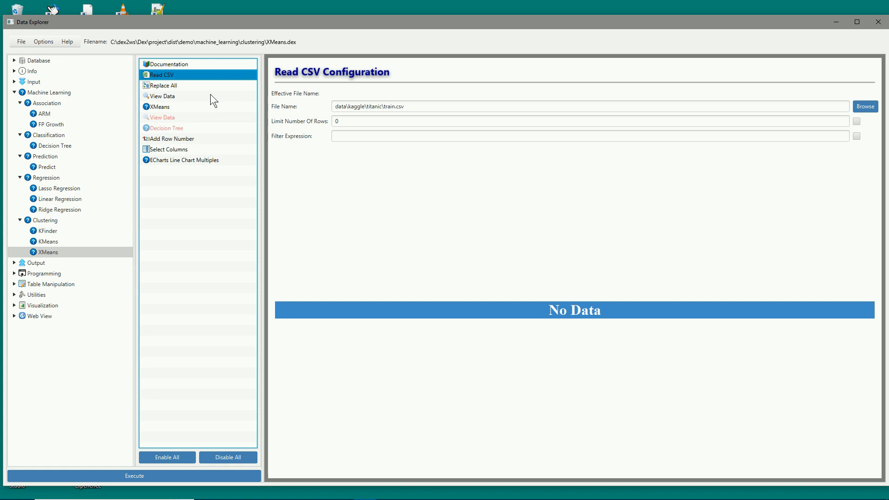
click(168, 108)
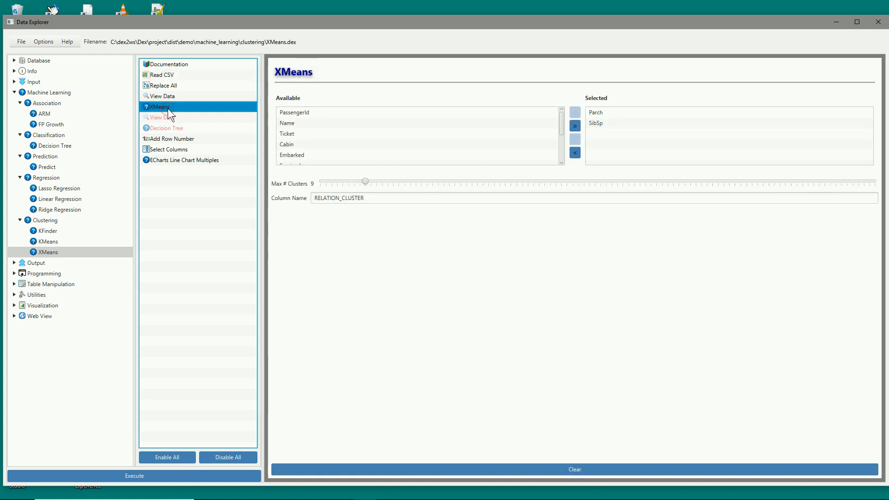
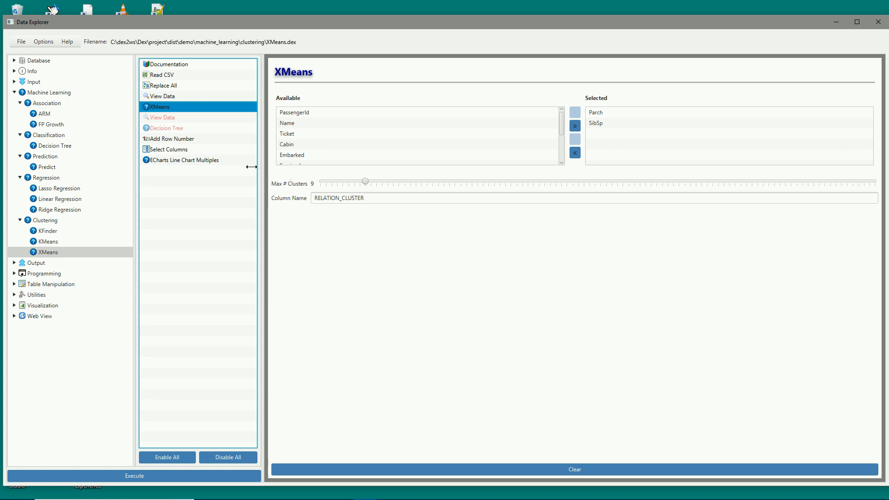
double_click(373, 198)
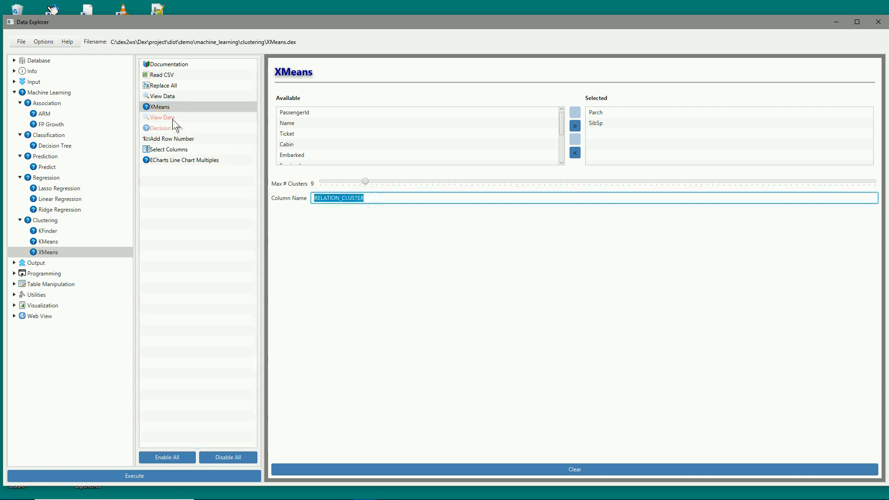
click(171, 139)
click(175, 150)
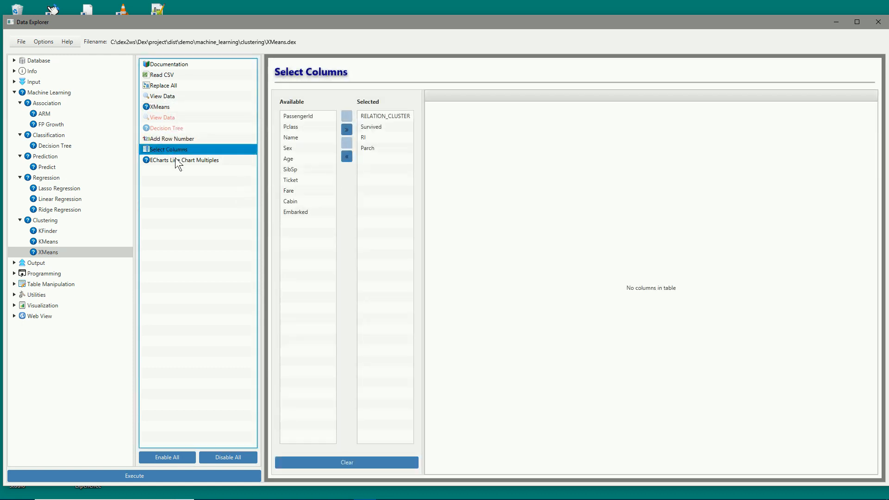
click(175, 160)
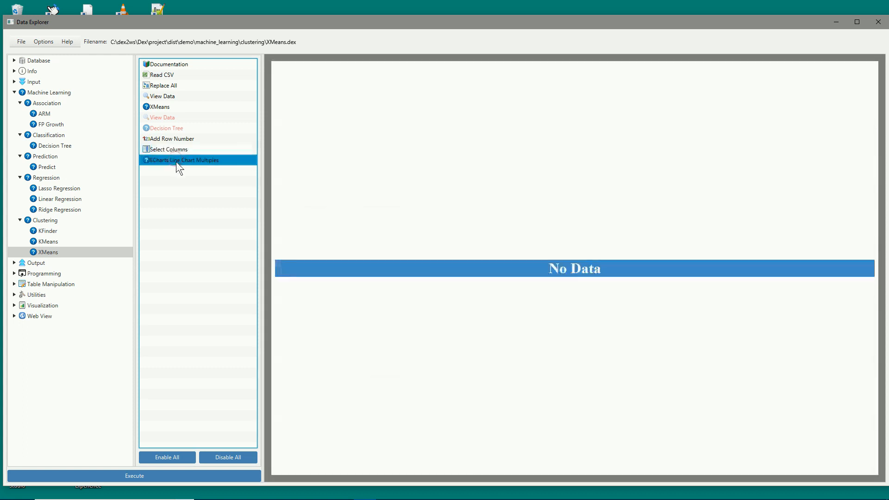
Run the XMeans workflow with the XMeans task displayed
click(163, 108)
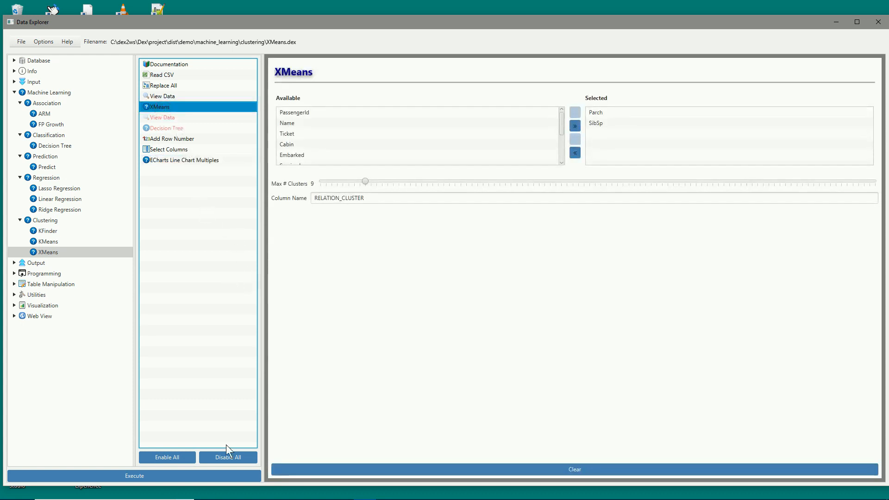
click(226, 473)
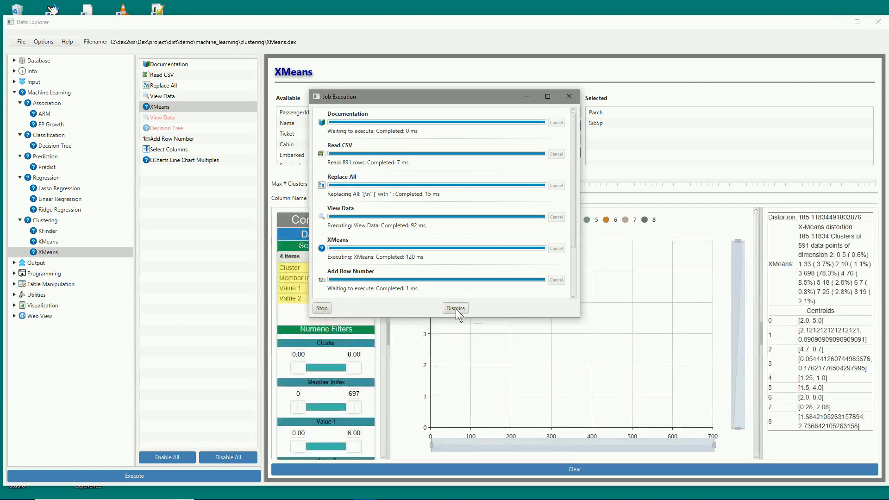
click(456, 309)
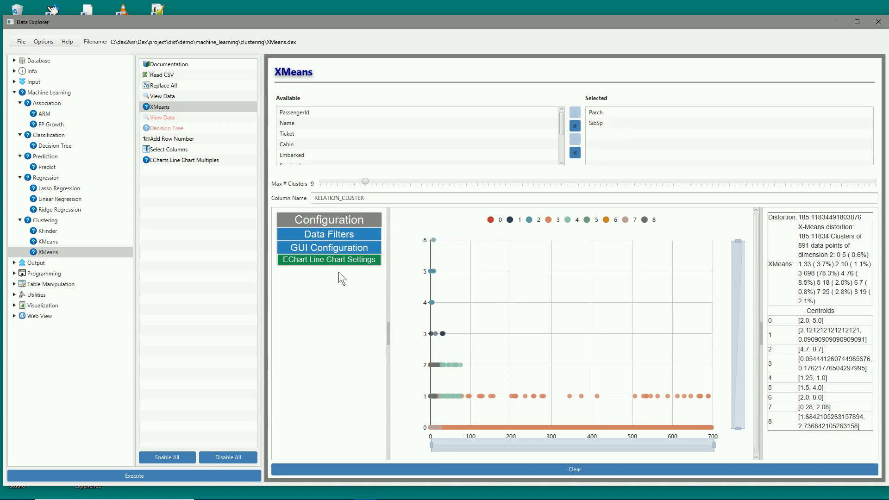
Reorder the XMeans chart's data filter columns so that Value 2 comes before Value 1
click(330, 234)
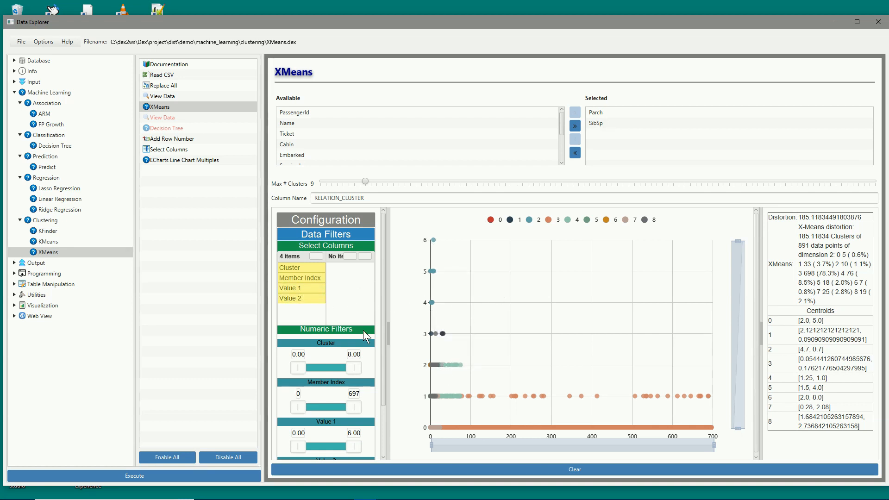
drag(309, 299, 311, 294)
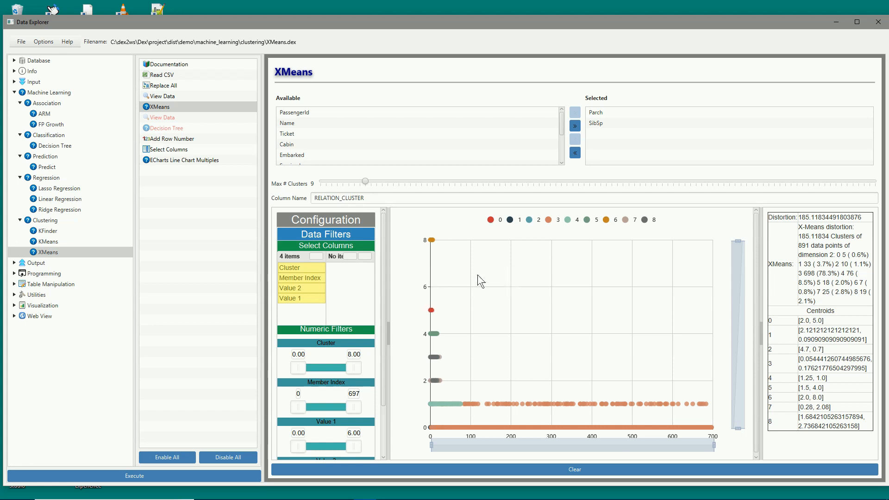
Try limiting the XMeans chart's Cluster filter to 0.00–2.48 and restore its full range up to 8.00
click(491, 220)
click(493, 226)
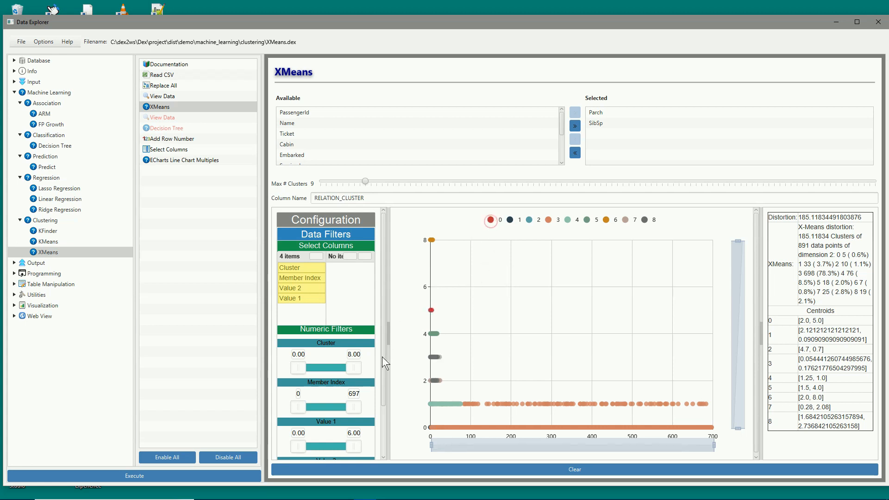
drag(354, 368, 318, 368)
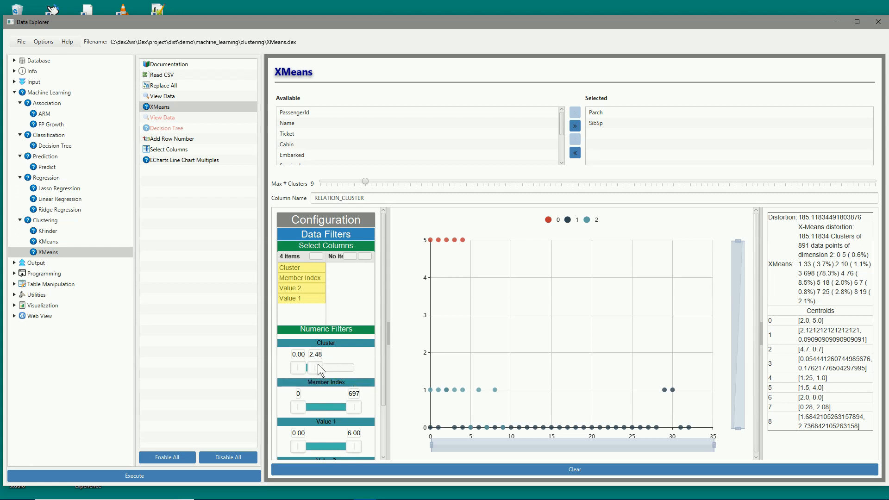
drag(318, 364, 365, 363)
drag(383, 349, 387, 415)
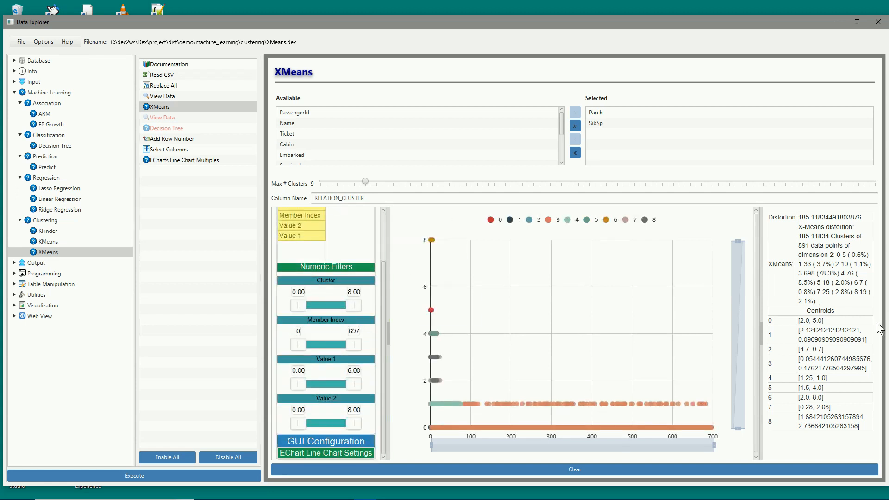
Examine the per-cluster charts in ECharts Line Chart Multiples and the Select Columns table that feeds them
click(184, 161)
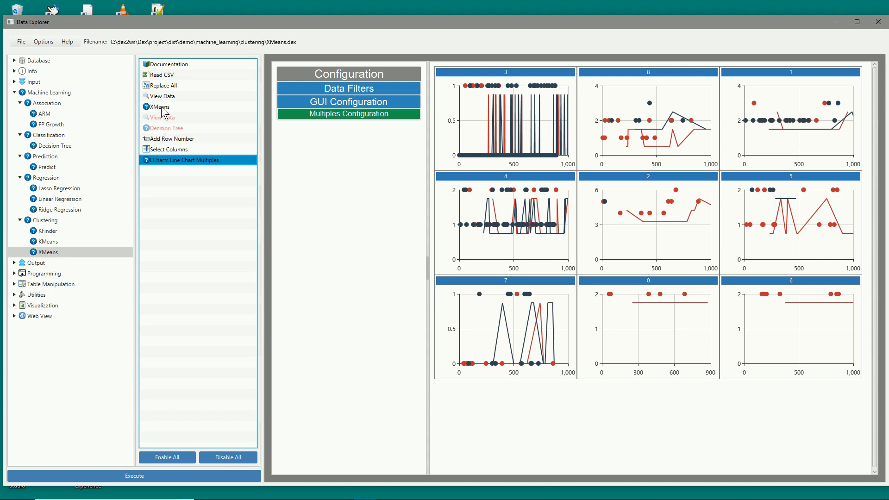
click(174, 140)
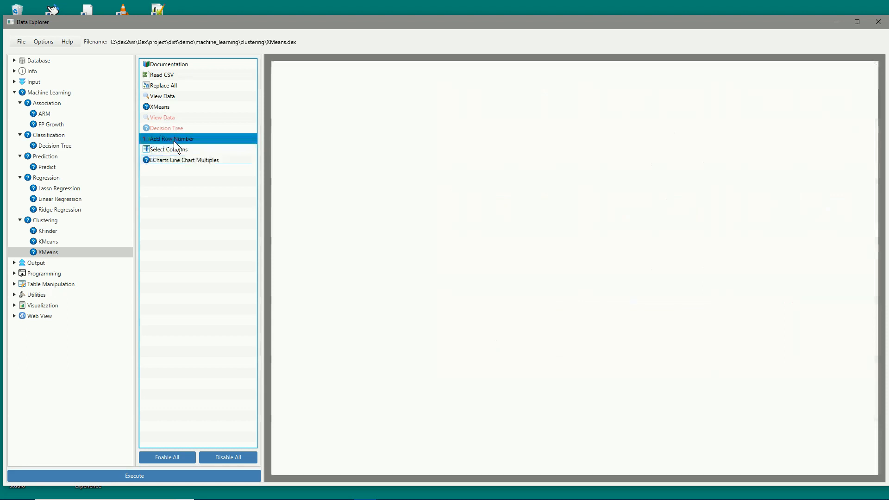
click(173, 151)
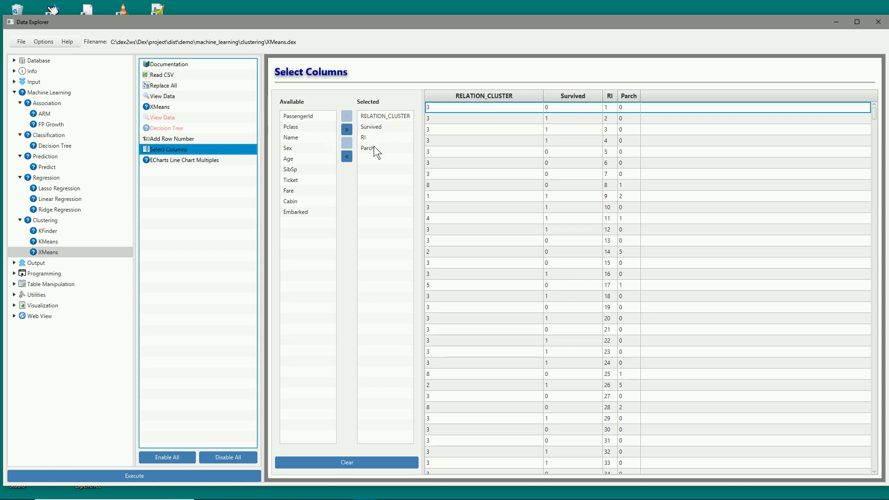
click(175, 160)
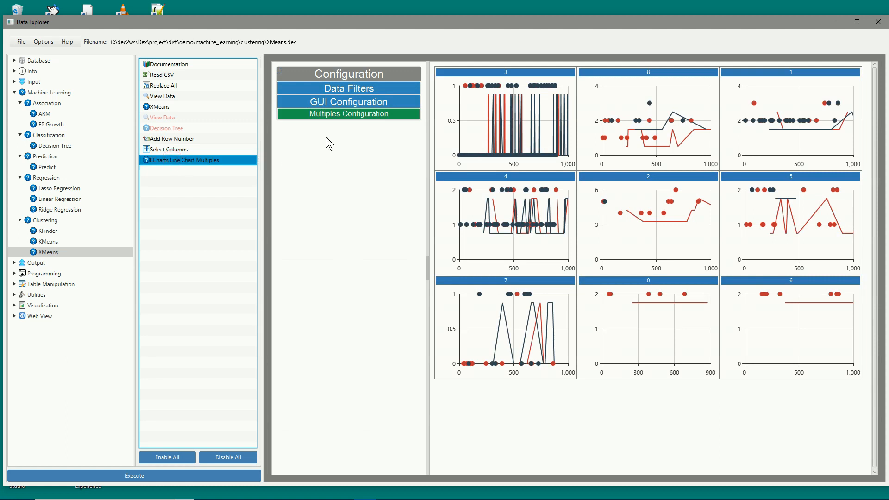
Set the per-cluster charts' series type to scatter and turn on the legend display
click(331, 117)
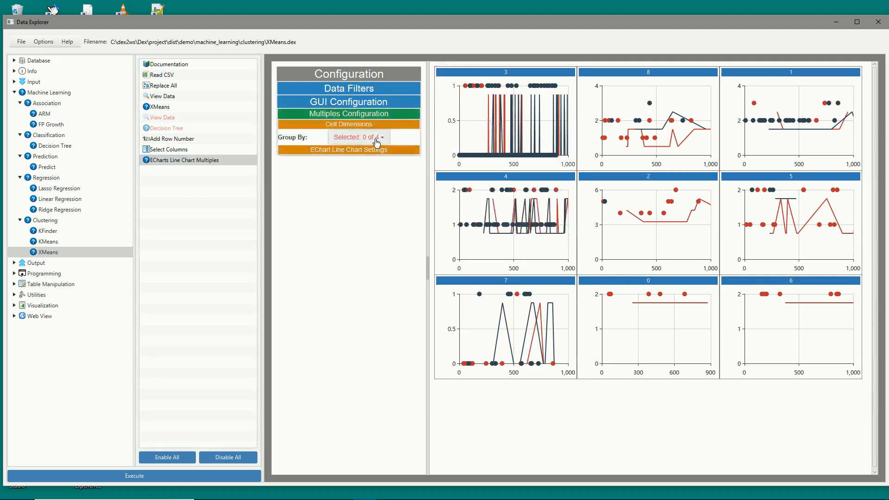
click(356, 151)
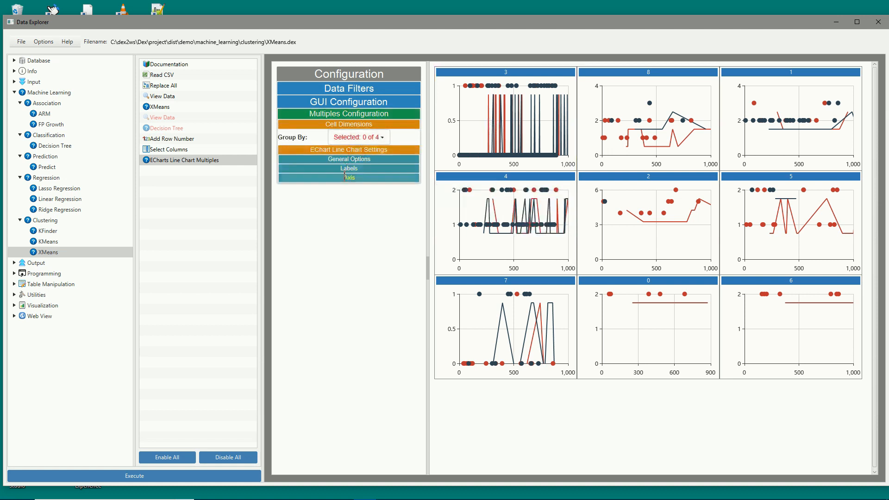
click(345, 160)
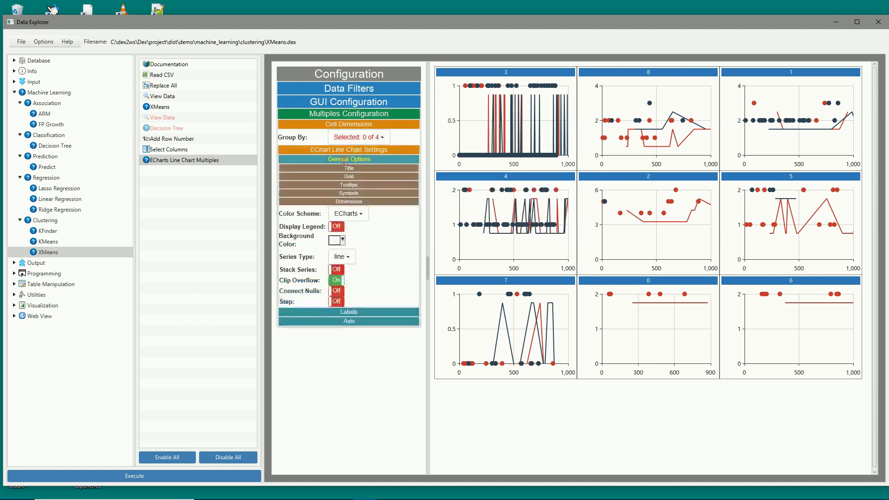
click(351, 262)
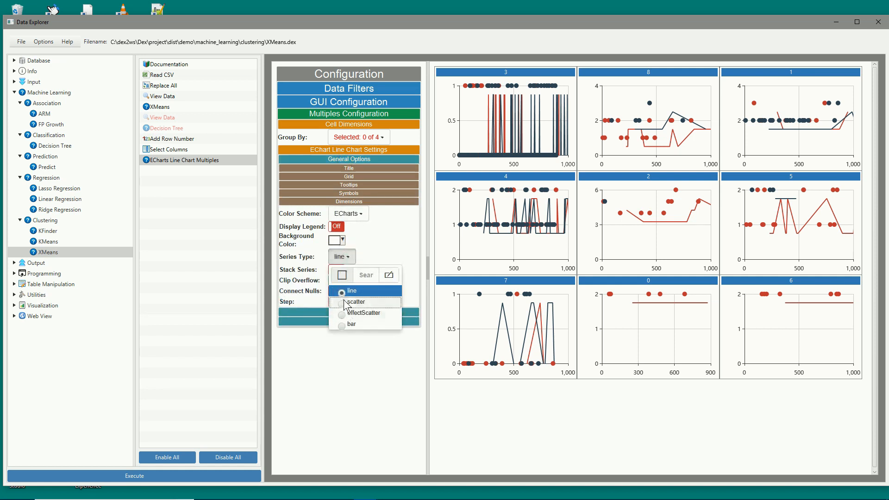
click(355, 302)
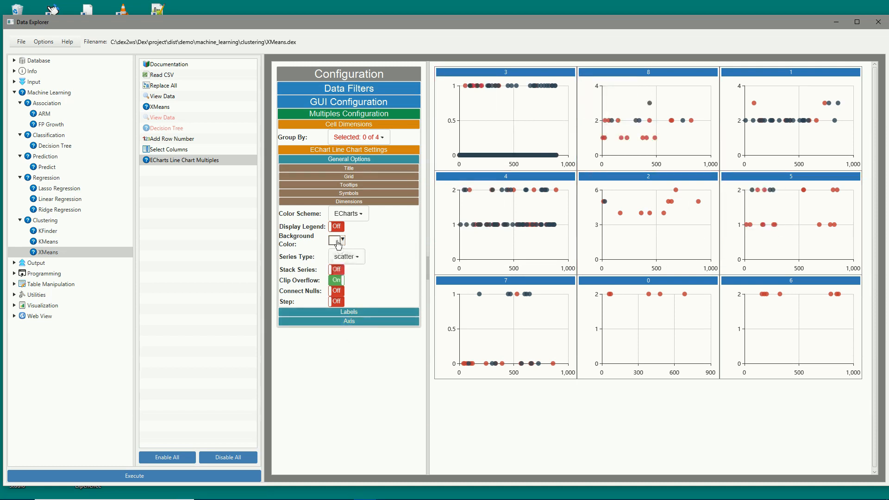
click(337, 227)
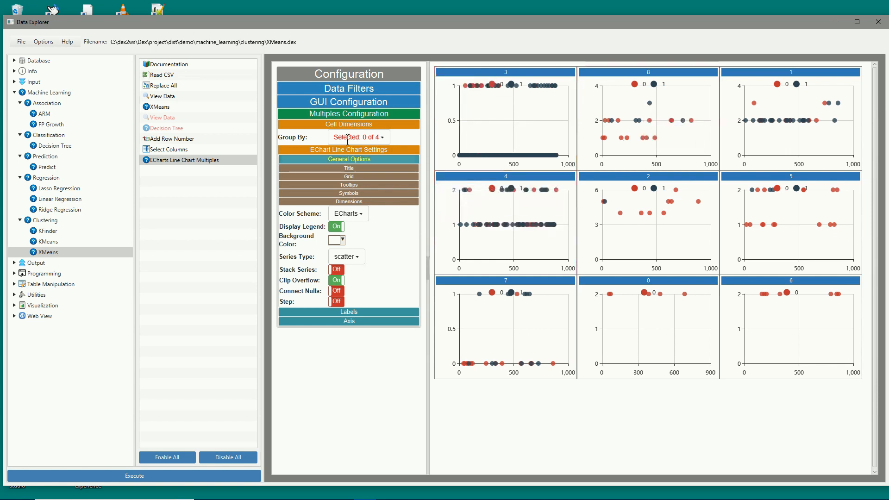
Try limiting the Survived filter to 0.39–1.00 and to 0.00–0.64, restoring its full 0.00–1.00 range after each
click(351, 93)
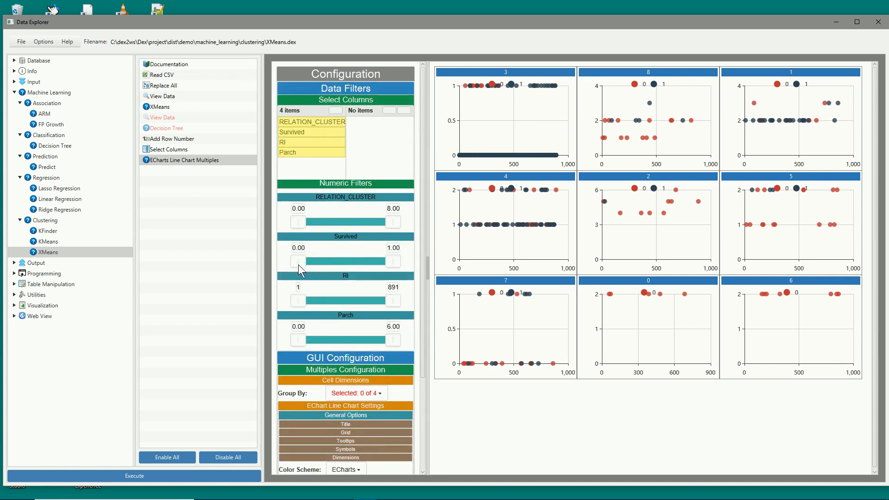
drag(299, 263, 335, 262)
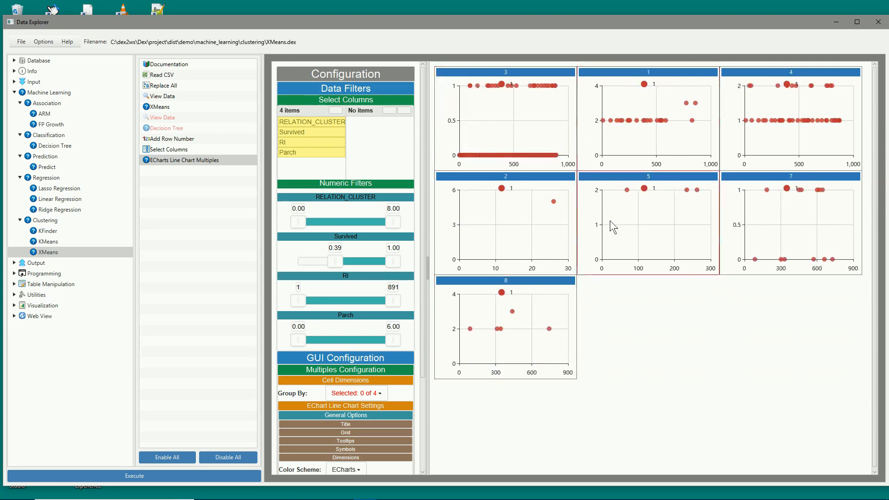
drag(332, 261, 285, 260)
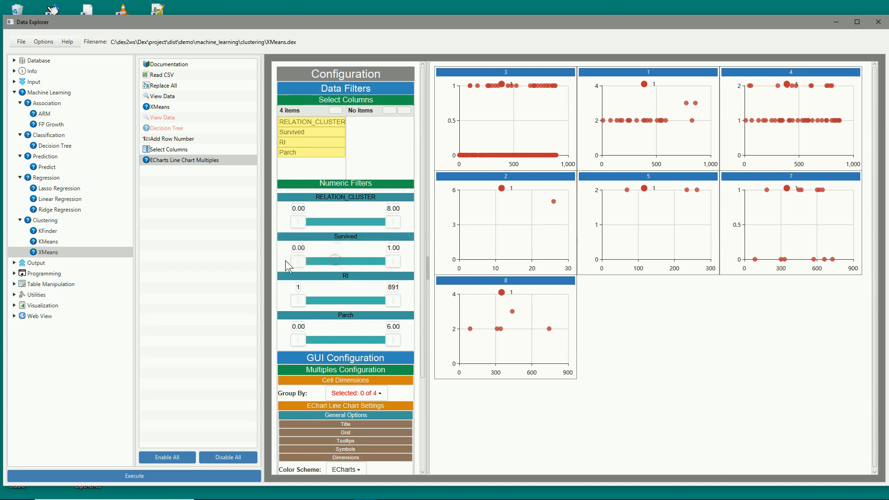
drag(396, 263, 360, 264)
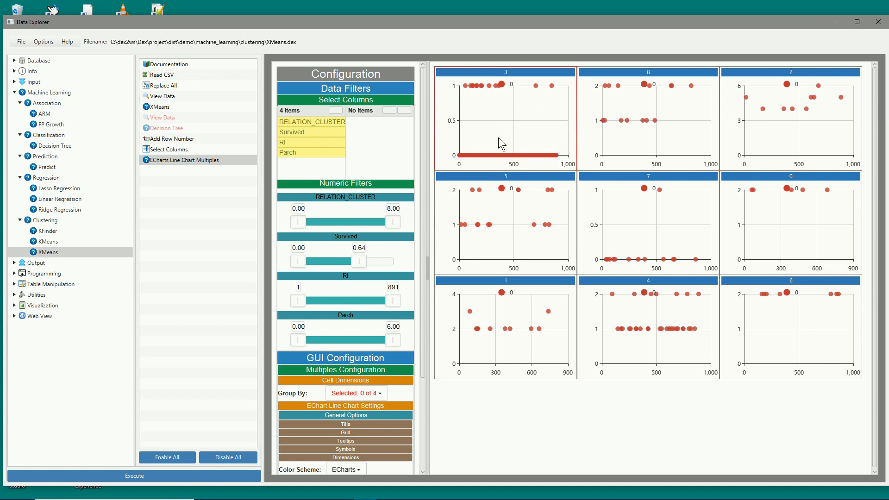
mouse_move(510, 157)
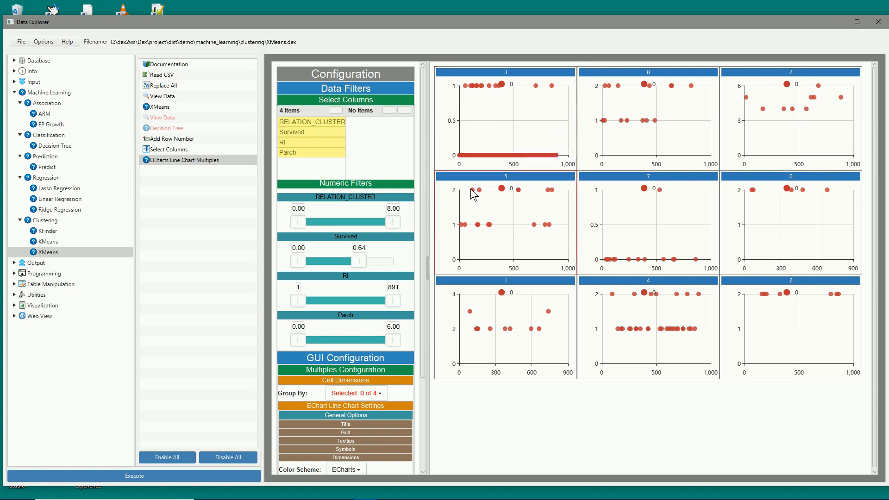
drag(359, 262, 409, 265)
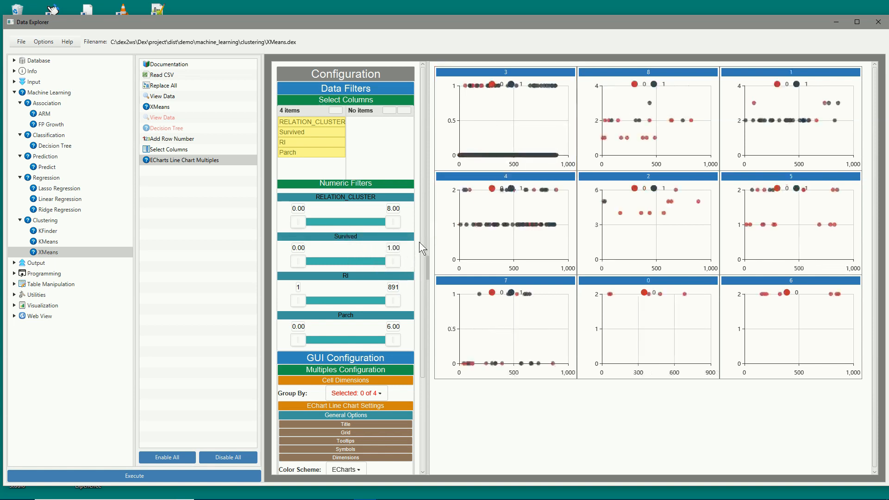
Set the chart cell width to 1240 and collapse the configuration pane to give the per-cluster scatter charts more room
drag(423, 258, 417, 364)
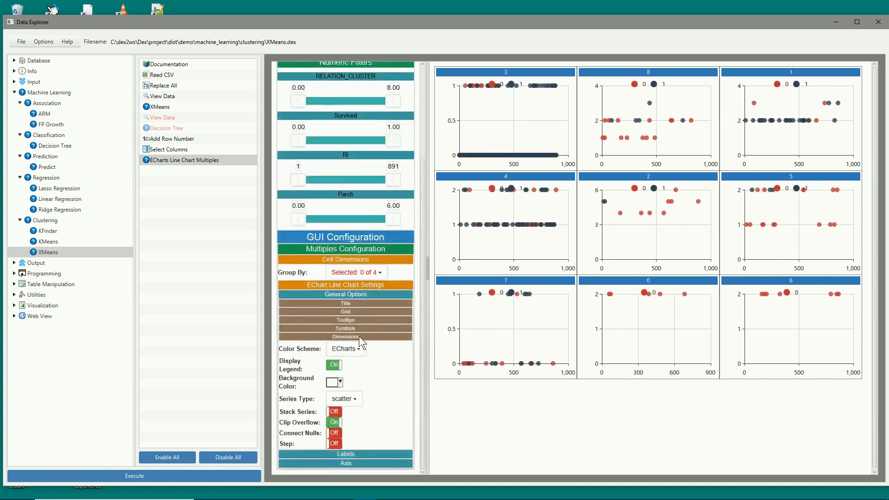
click(348, 261)
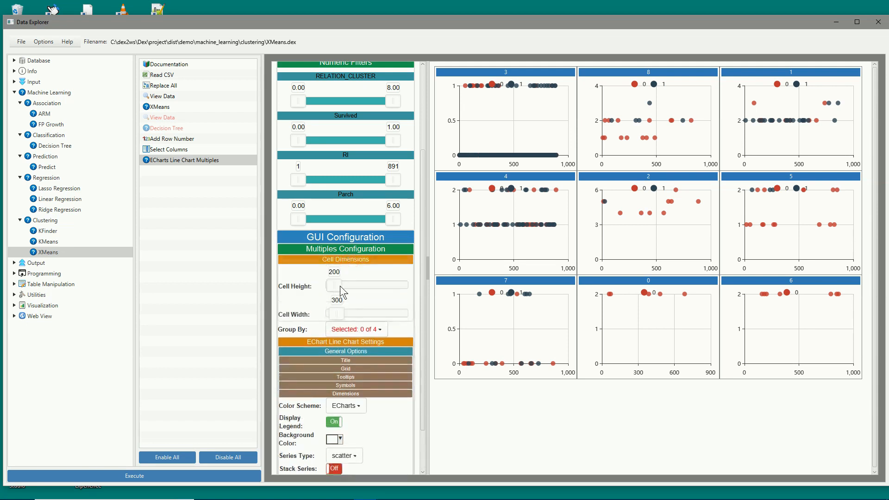
drag(336, 314, 367, 327)
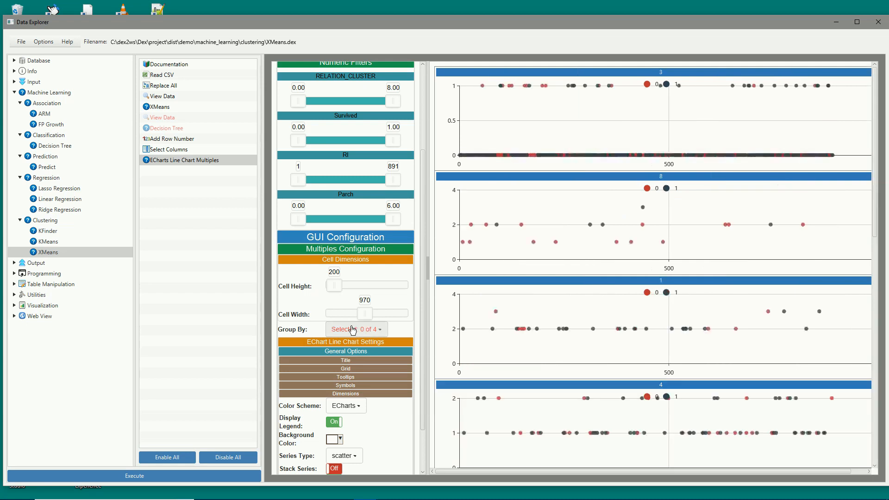
drag(365, 314, 375, 315)
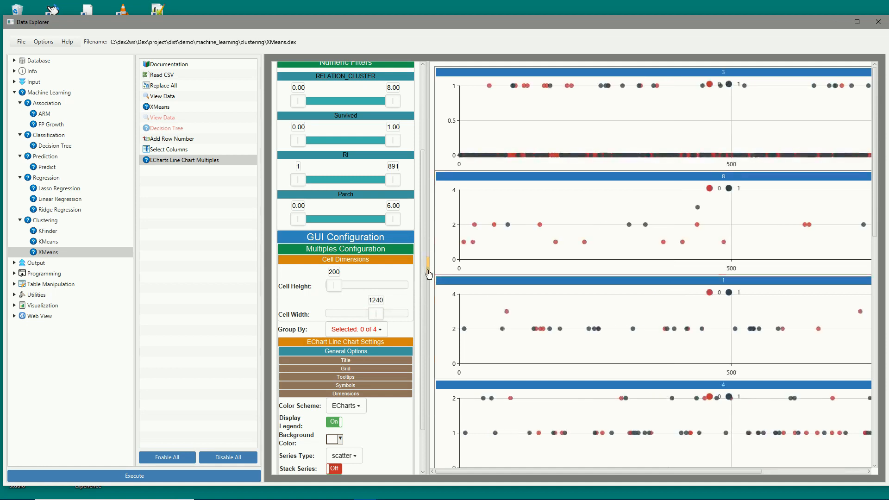
click(428, 273)
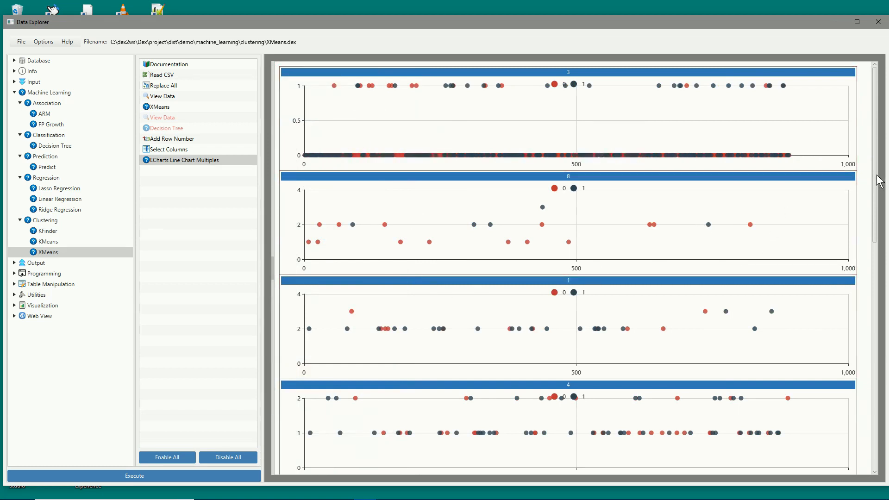
drag(877, 176, 878, 211)
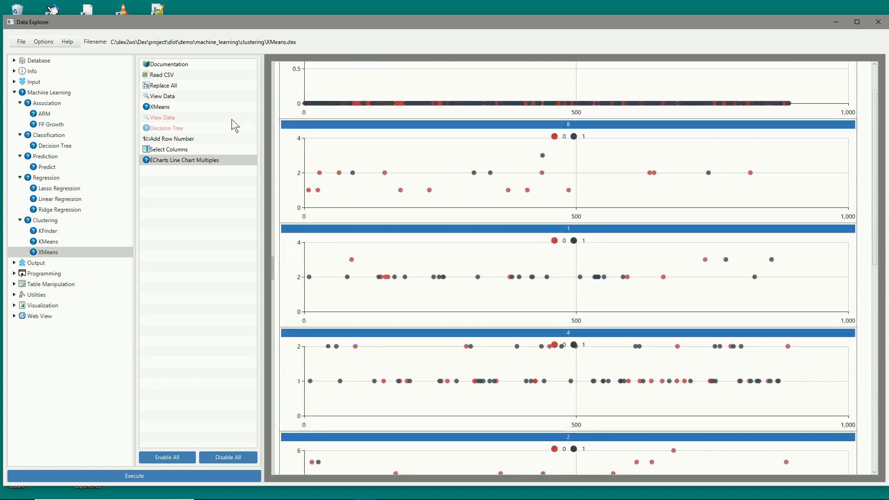
Open the project 1_TrainLinearRegression.dex from the LinearRegression folder of the machine learning regression demos
click(21, 42)
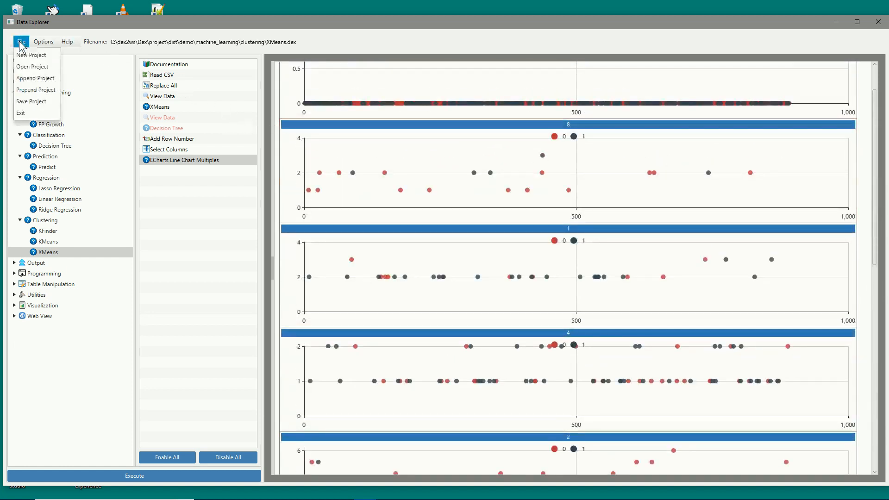
click(32, 66)
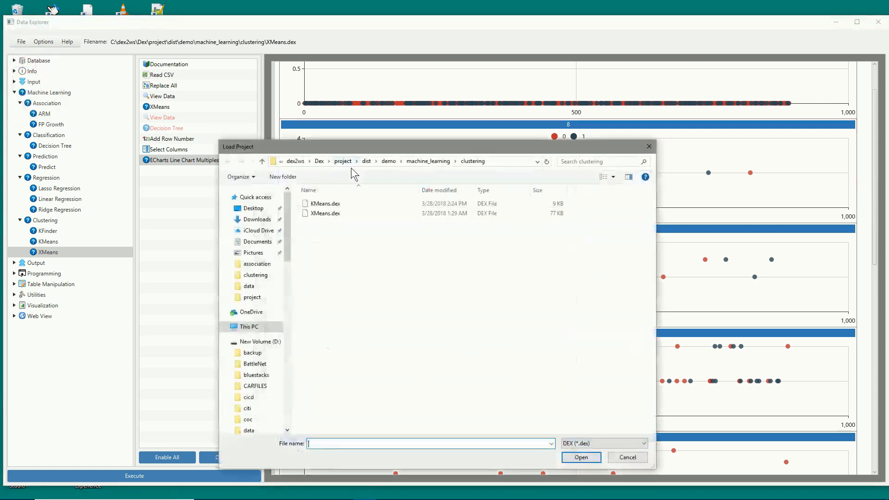
click(435, 162)
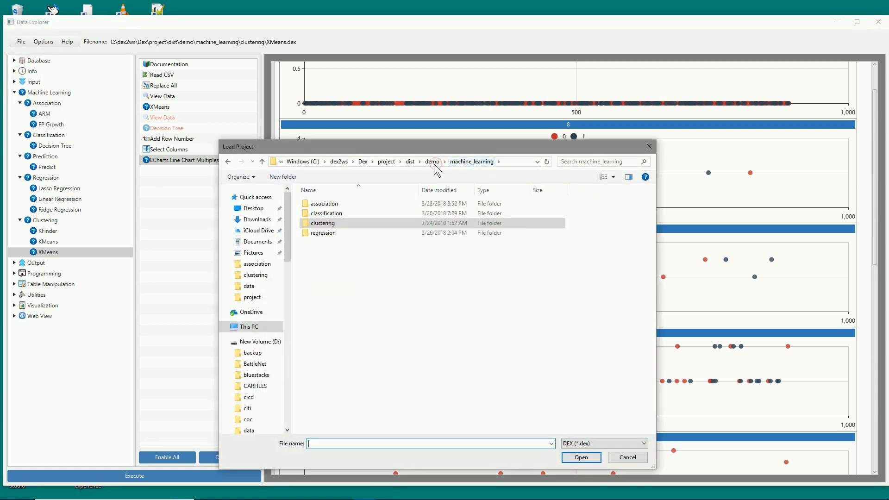
double_click(322, 233)
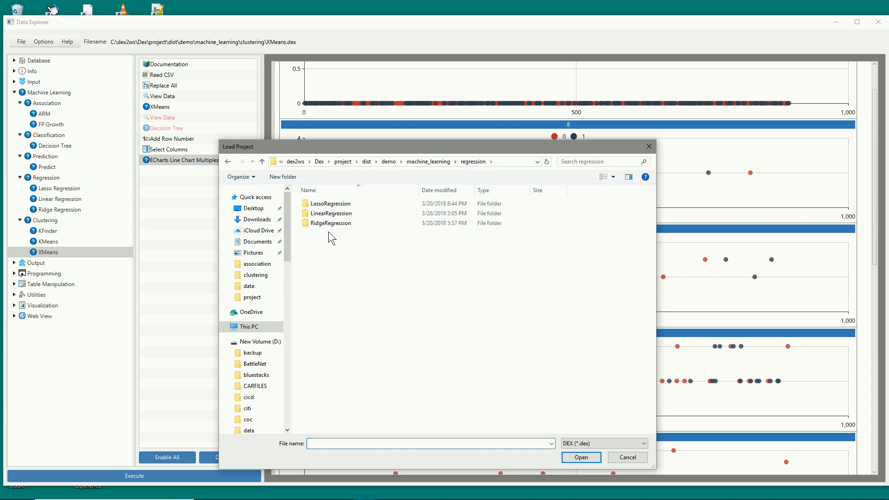
double_click(341, 214)
double_click(341, 205)
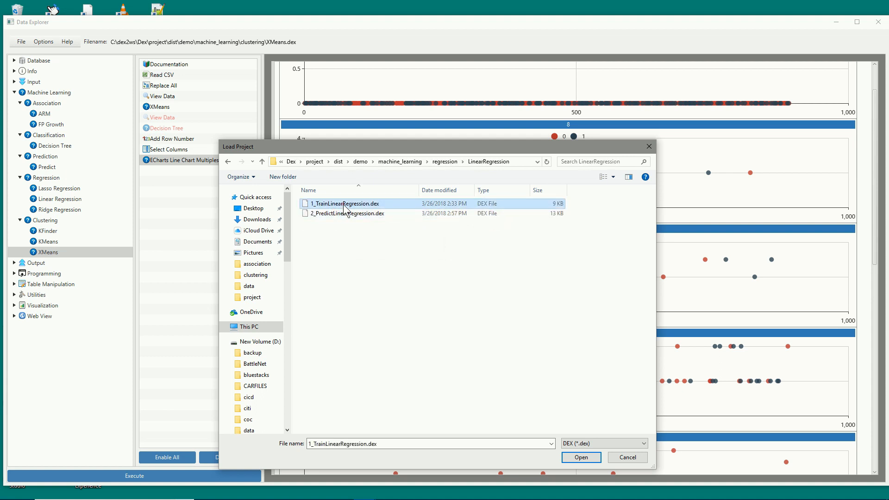
Insert a View Data task directly after Read CSV and run the linear regression workflow
click(168, 77)
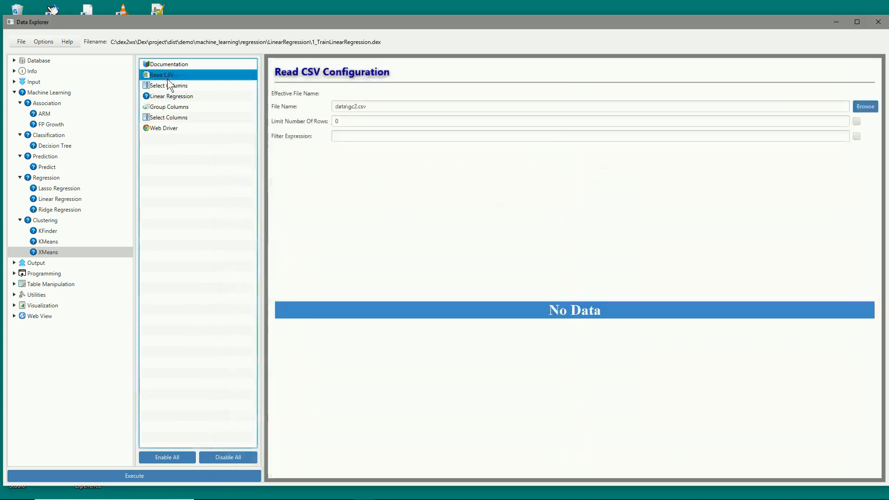
triple_click(412, 110)
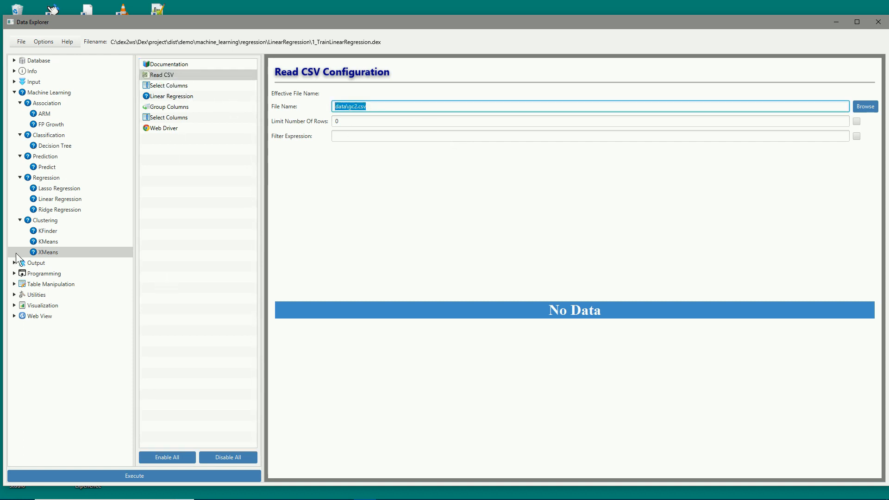
click(15, 294)
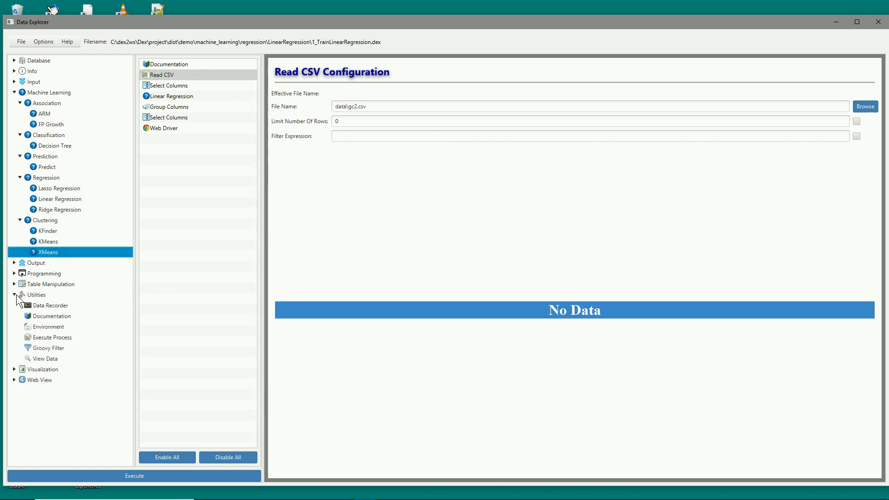
click(46, 359)
drag(150, 87, 172, 87)
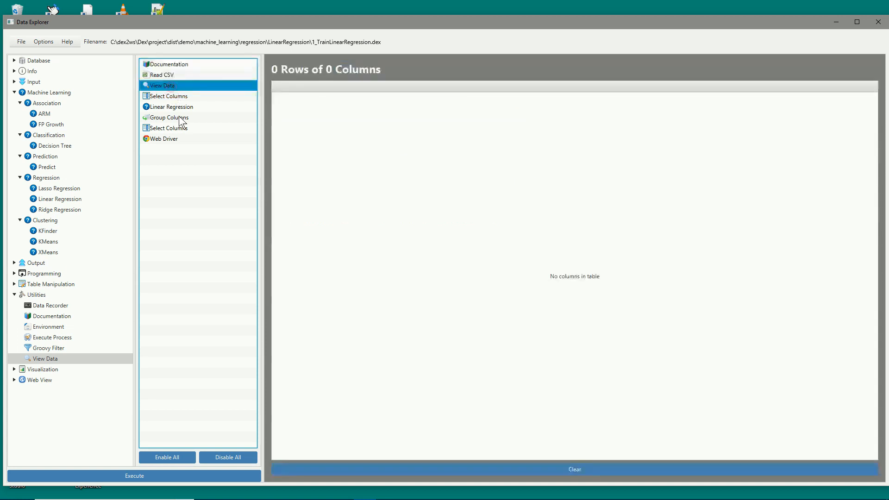
click(219, 476)
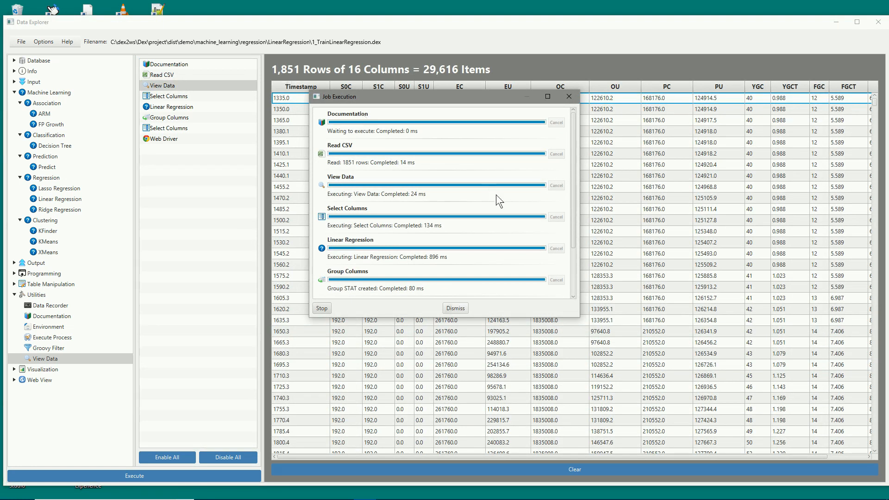
click(455, 309)
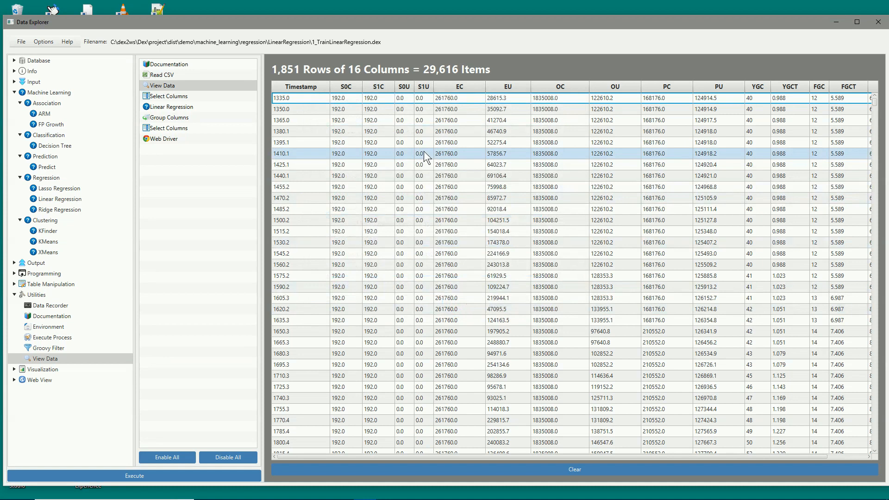
Move the View Data task below the first Select Columns task and rerun the workflow
click(178, 96)
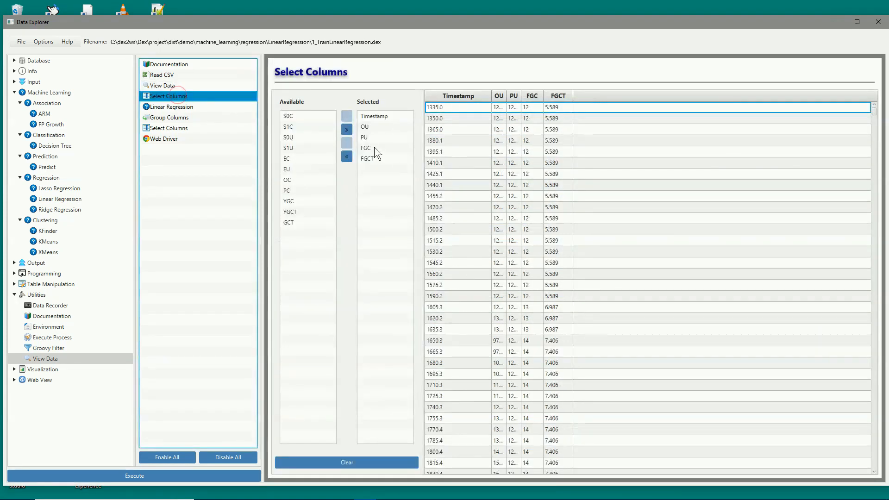
click(171, 86)
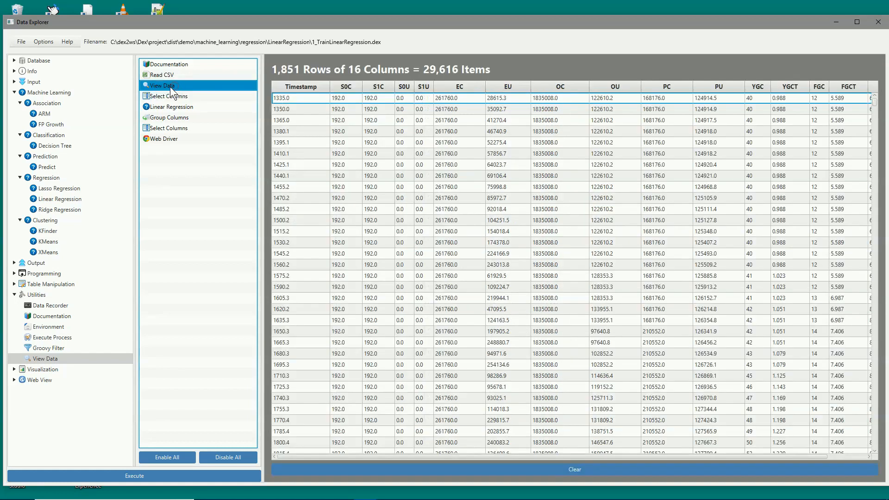
drag(170, 90, 168, 105)
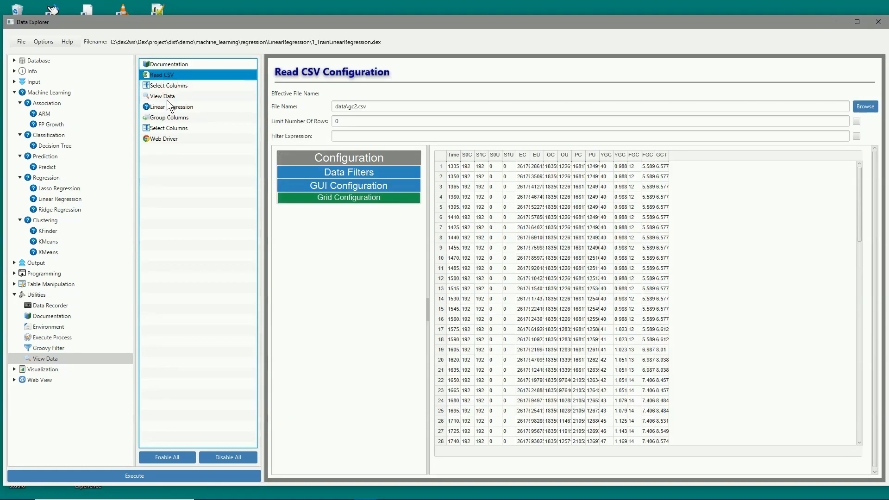
click(168, 99)
click(162, 479)
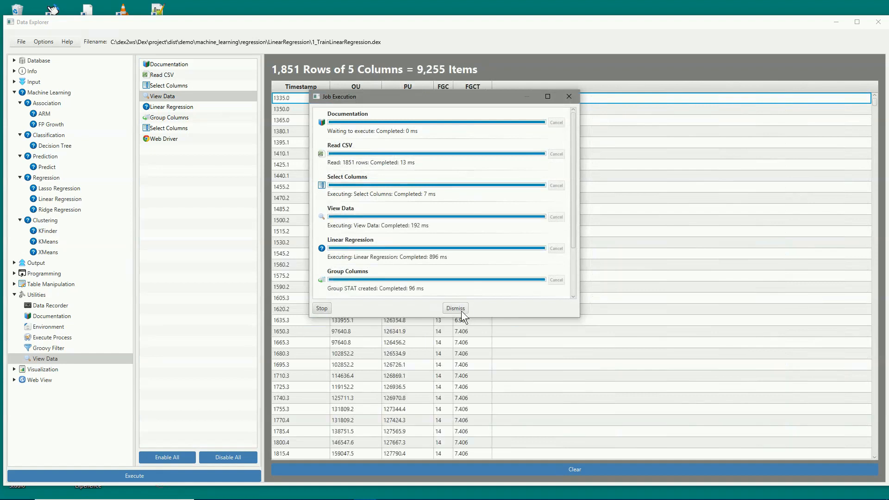
click(459, 309)
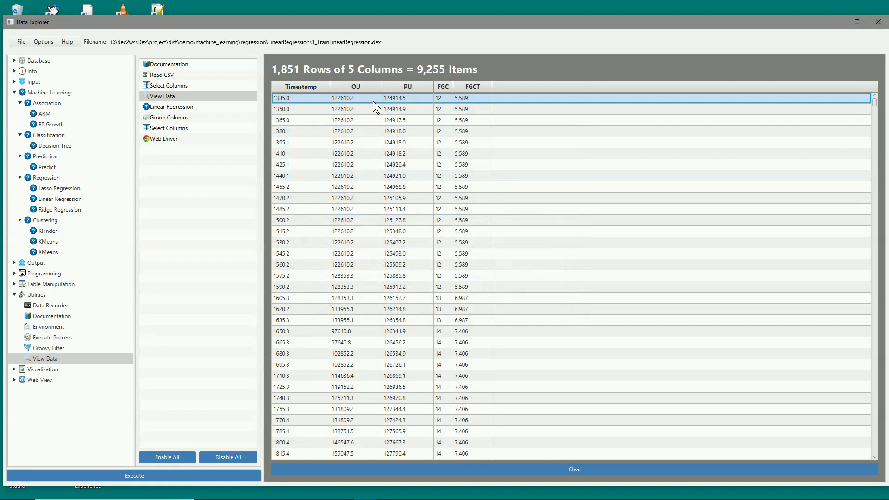
Examine the Linear Regression task's column selection and chart, and the Web Driver task's template and output settings
click(176, 106)
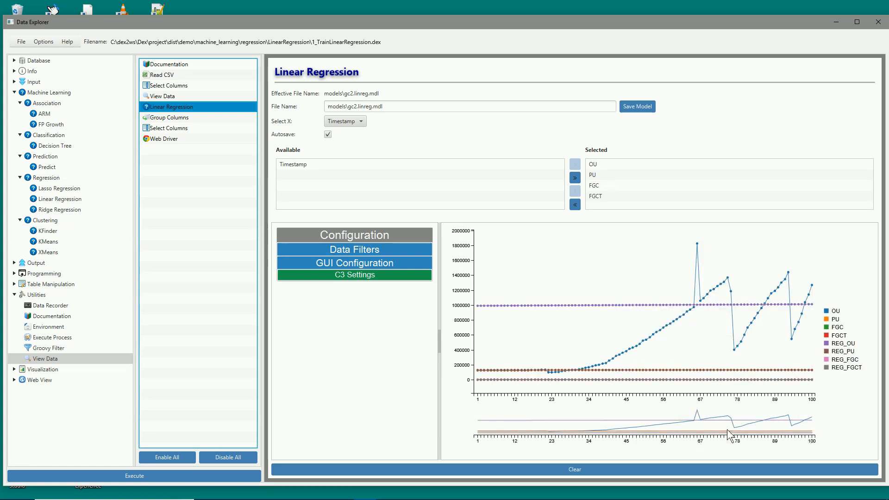
mouse_move(552, 390)
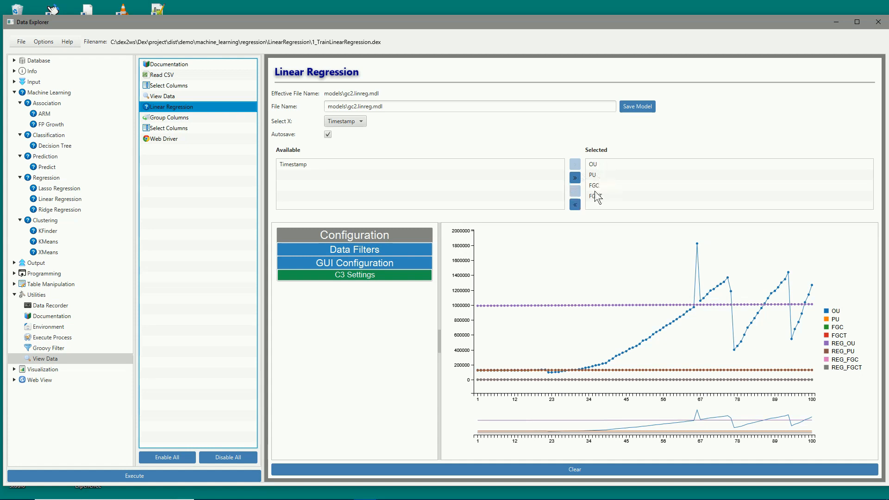
click(171, 140)
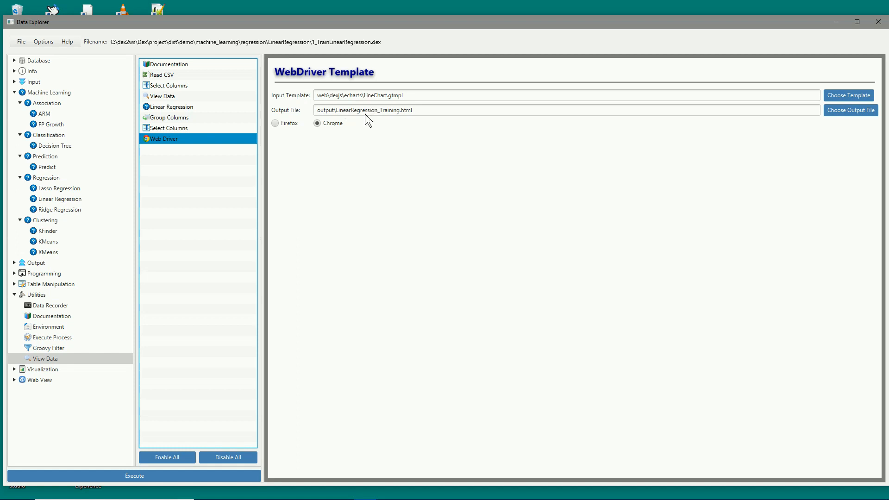
Switch to the Chrome window with the LinearRegression_Training.html line chart and reposition it so the whole chart is in view
mouse_move(290, 499)
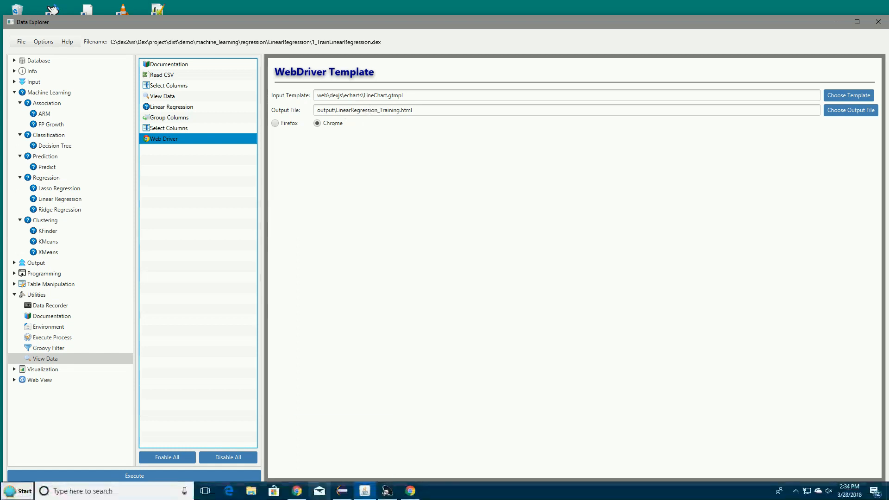
click(410, 492)
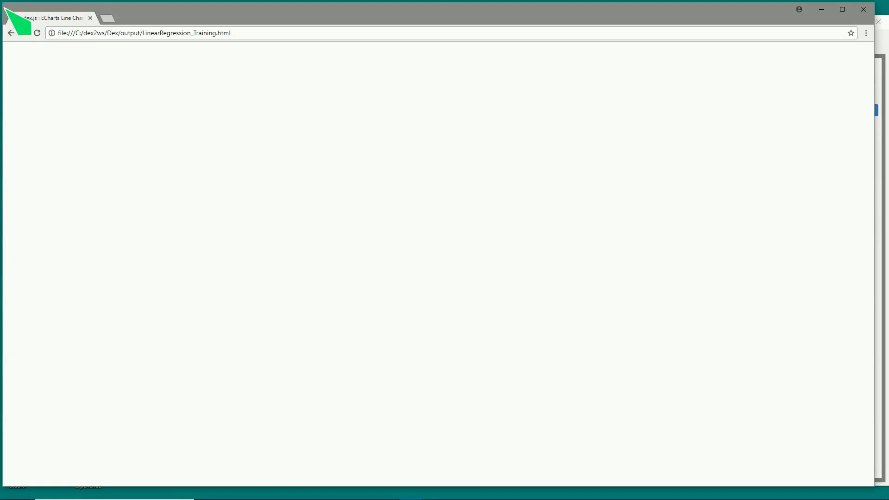
drag(100, 2, 473, 159)
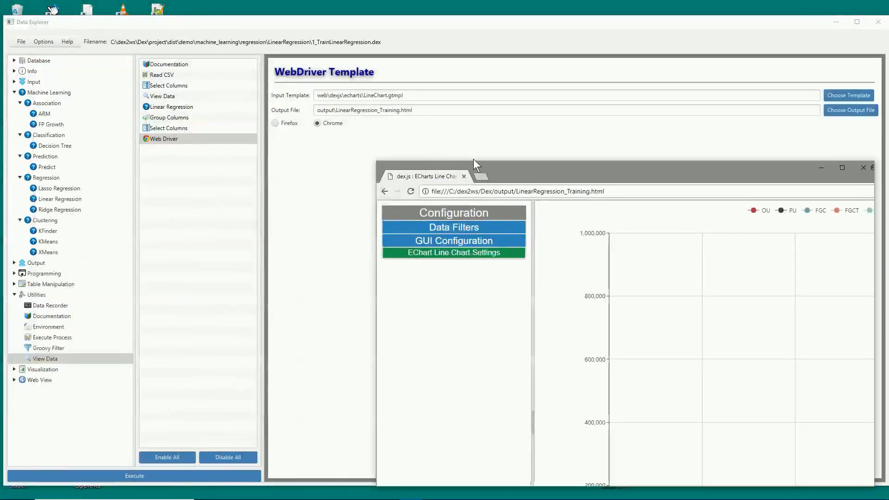
drag(525, 179, 280, 128)
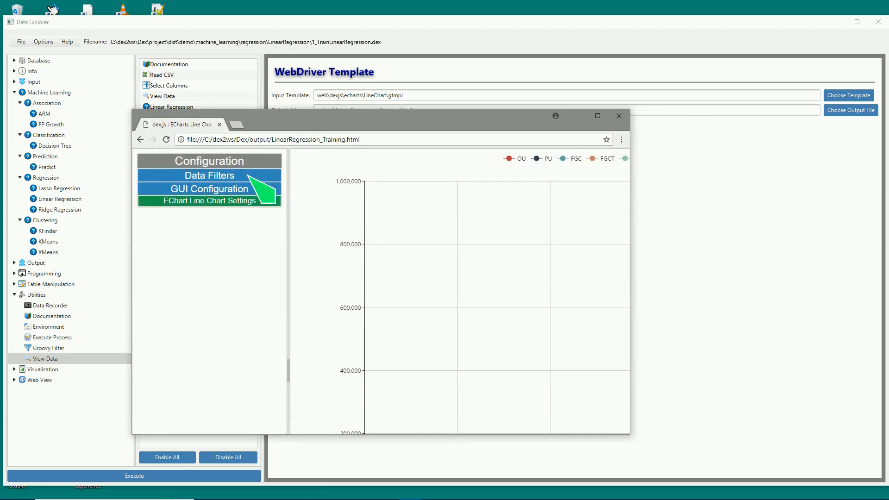
drag(380, 109, 322, 11)
List the Dex output folder in the browser and rerun the linear regression workflow to load its chart again
drag(218, 37, 361, 40)
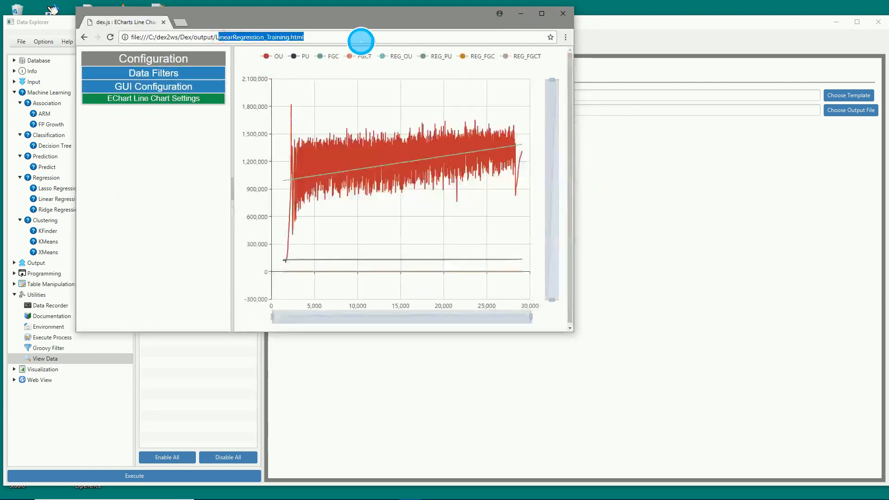
key(BackSpace)
key(BackSpace)
key(Return)
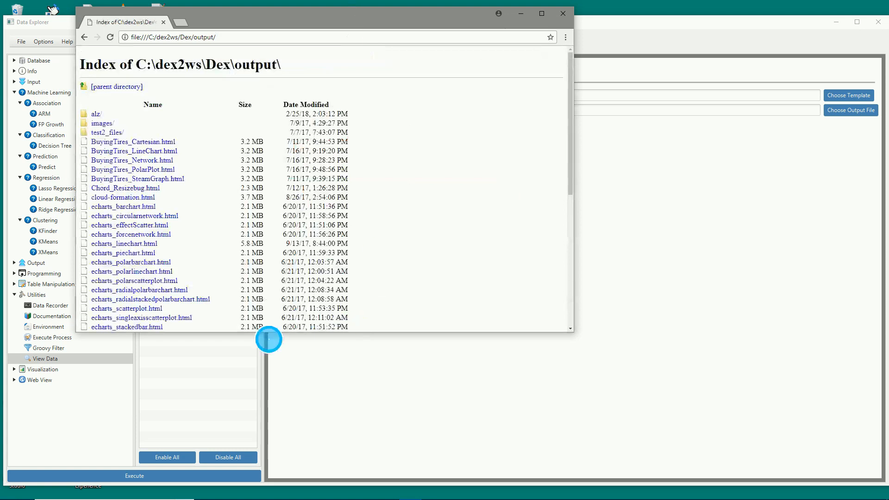
click(207, 479)
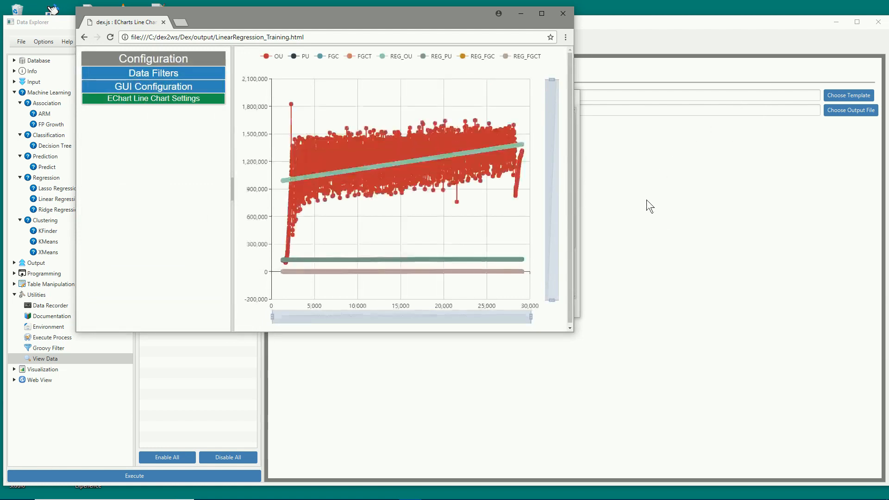
Filter the line chart's STAT category to only FGCT and REG_FGCT
click(146, 73)
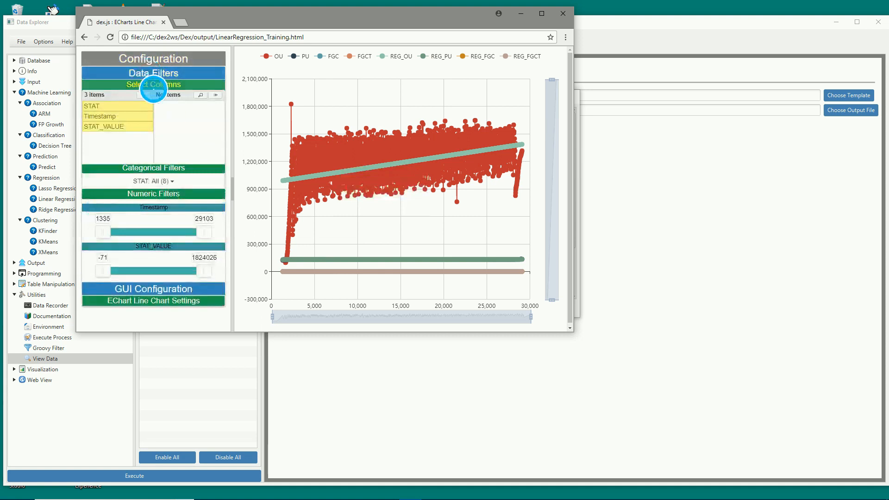
click(171, 183)
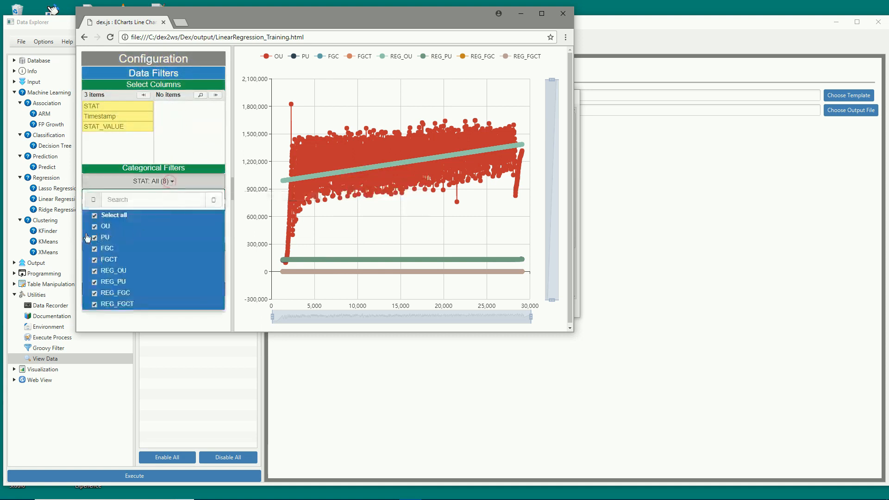
click(95, 216)
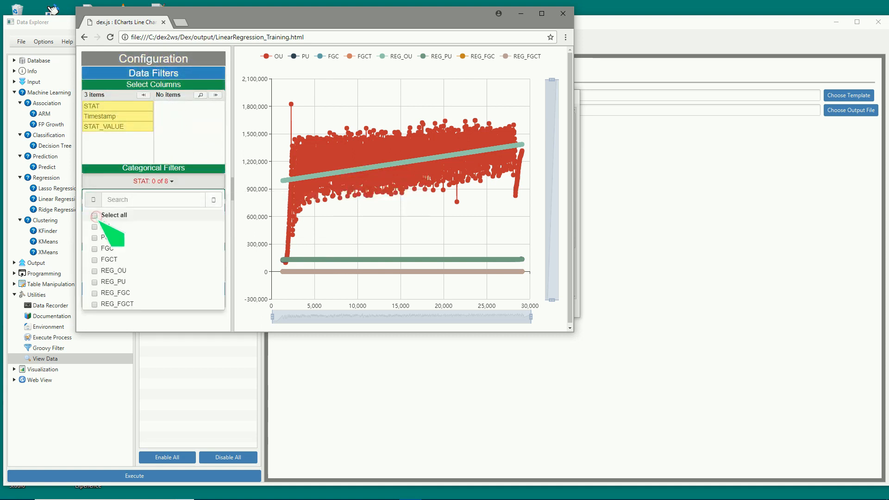
click(94, 306)
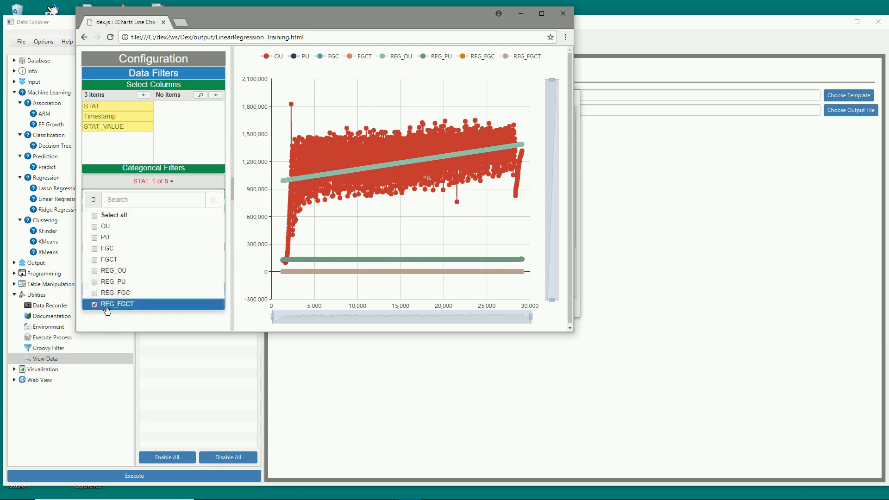
click(99, 263)
click(245, 320)
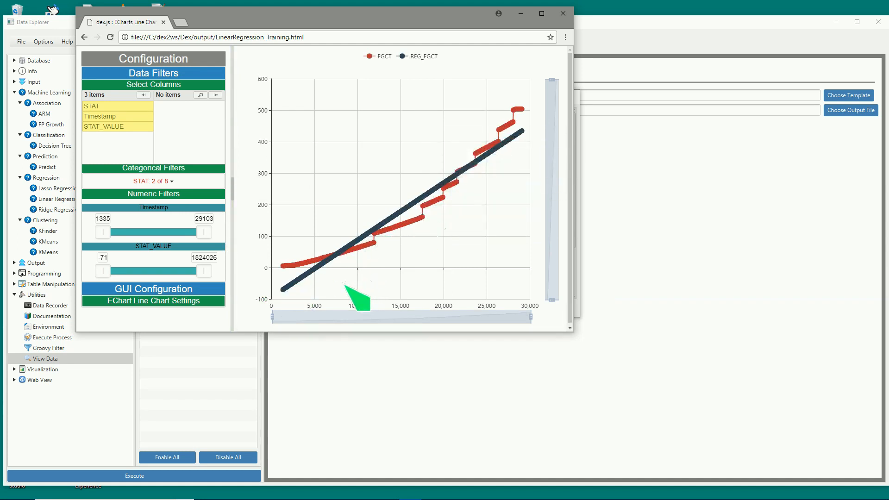
mouse_move(373, 240)
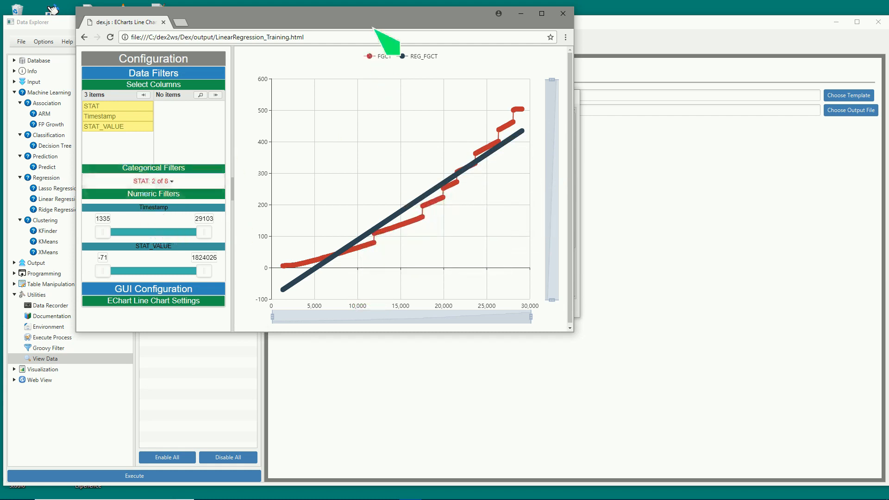
Close the chart browser and job report, and open 1_TrainSepalLengthPredictor.dex from the RidgeRegression demo folder
click(563, 14)
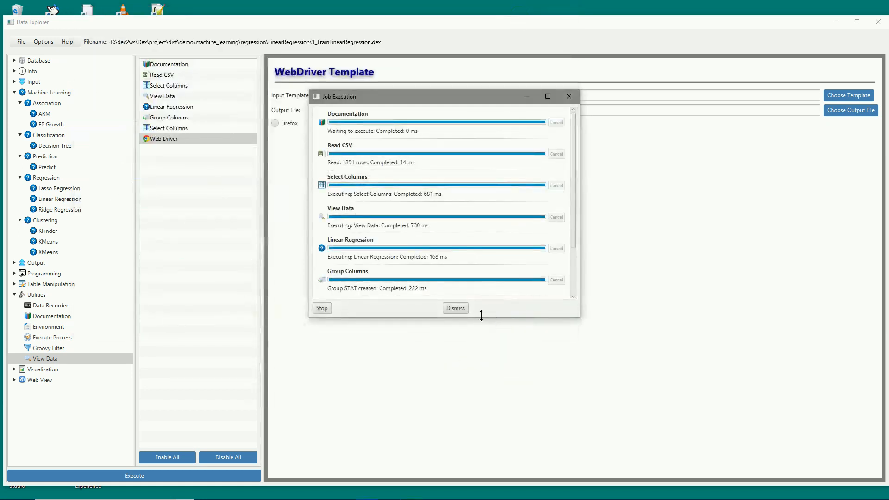
click(456, 308)
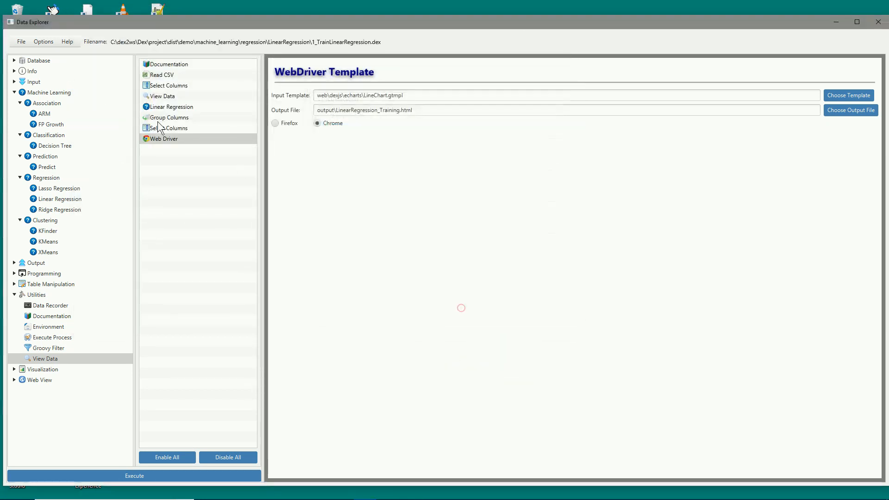
click(22, 42)
click(37, 66)
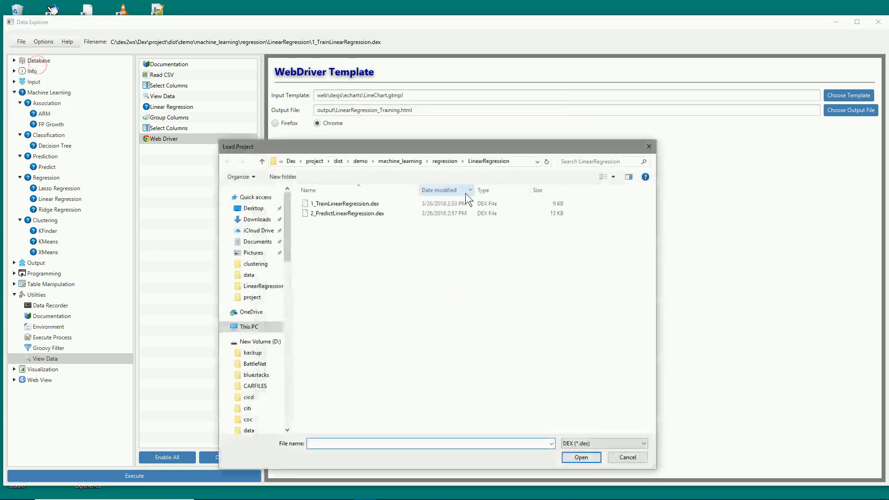
click(450, 162)
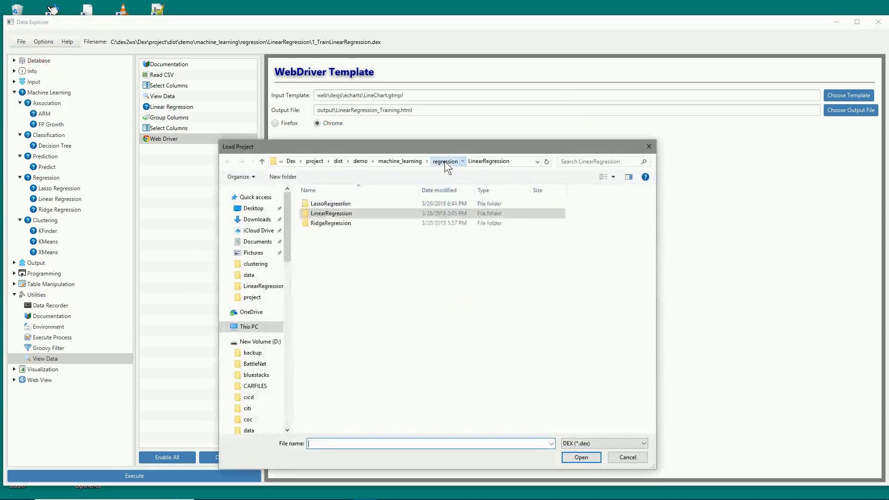
double_click(340, 224)
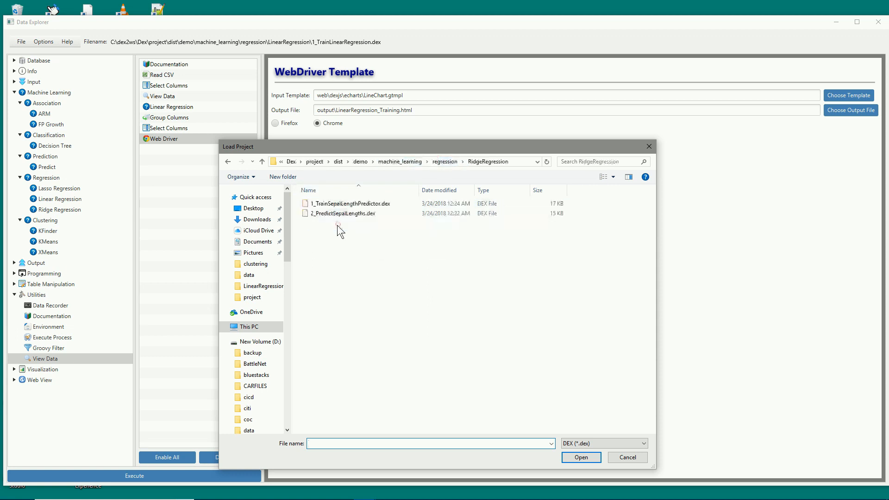
double_click(365, 205)
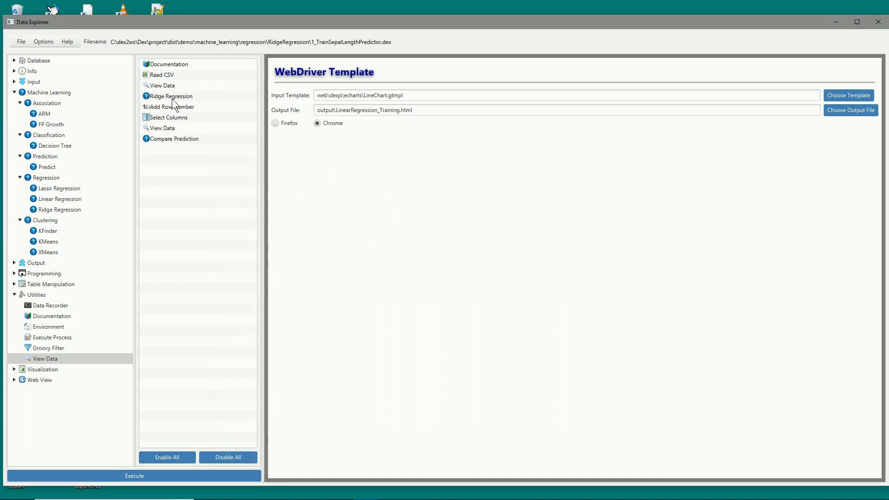
Review the Read CSV and Ridge Regression task settings and run the ridge regression workflow
click(170, 75)
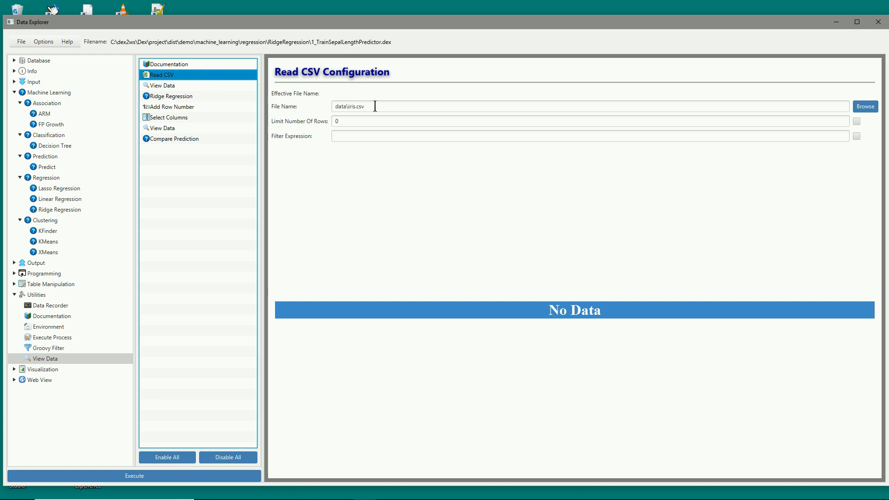
click(185, 97)
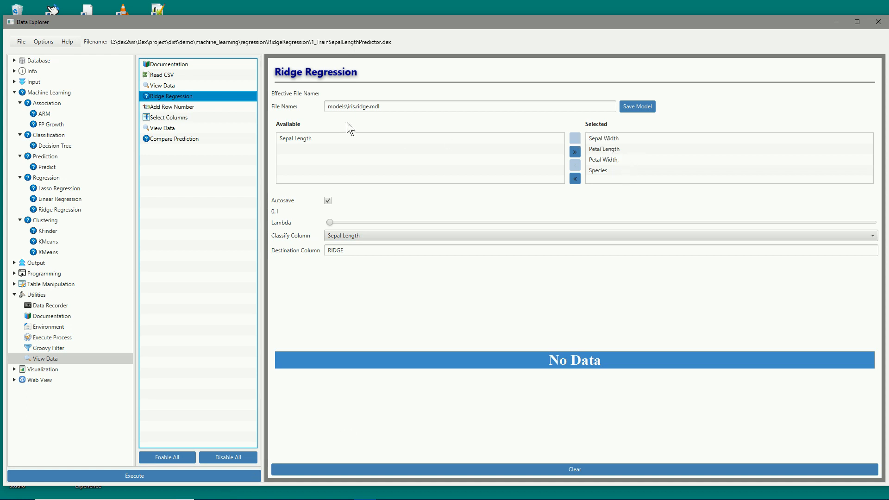
triple_click(402, 104)
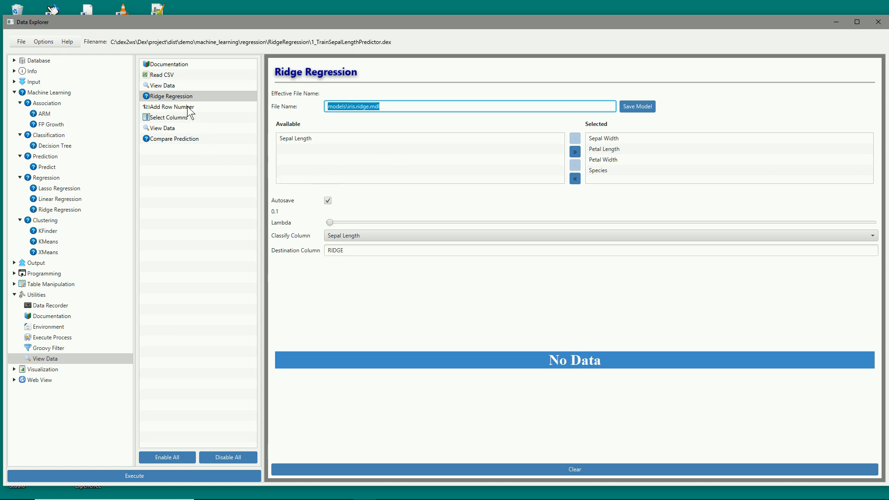
click(192, 475)
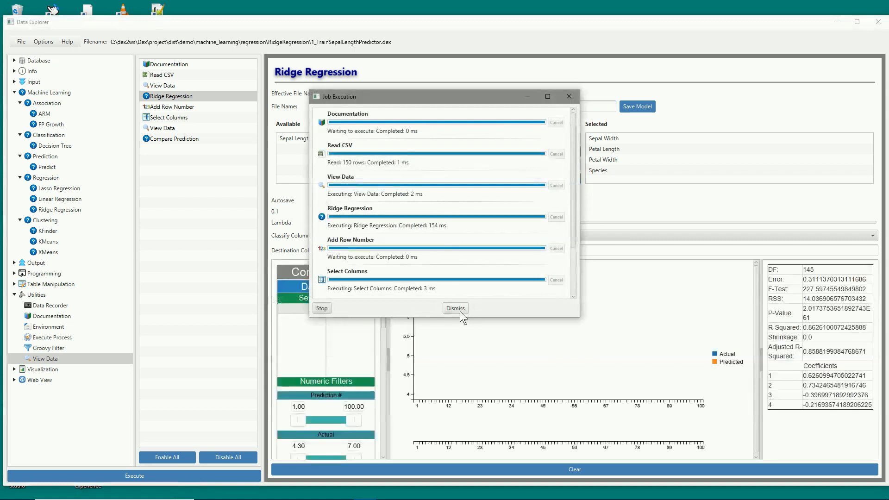
click(460, 310)
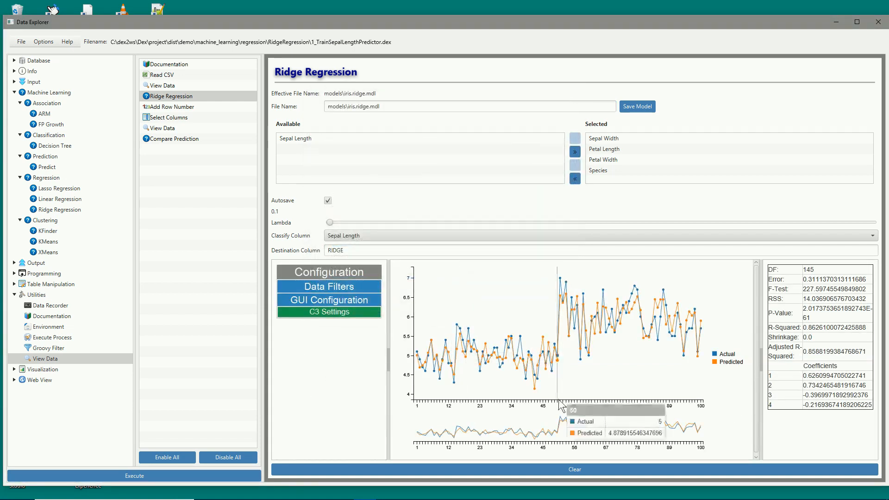
Widen the actual-versus-predicted chart, zoom it into about points 60 to 68, and view the Compare Prediction chart
click(389, 361)
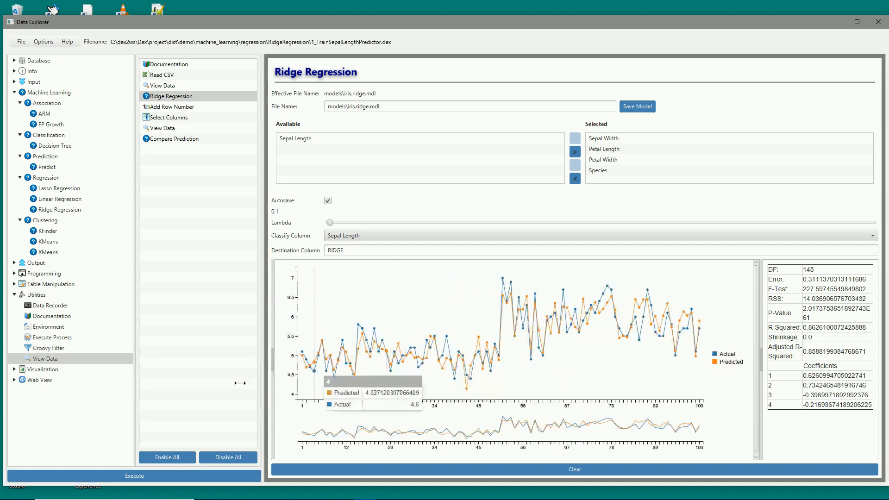
mouse_move(465, 383)
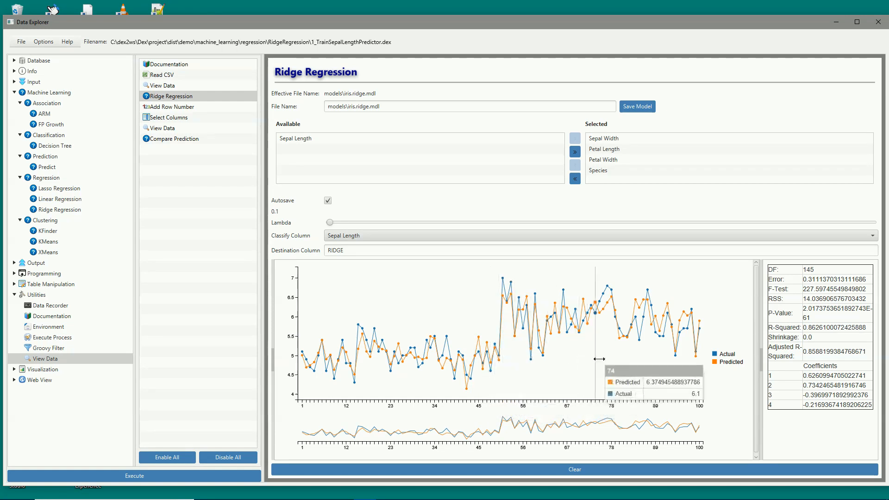
mouse_move(534, 426)
mouse_down()
mouse_move(619, 429)
mouse_move(544, 426)
mouse_up()
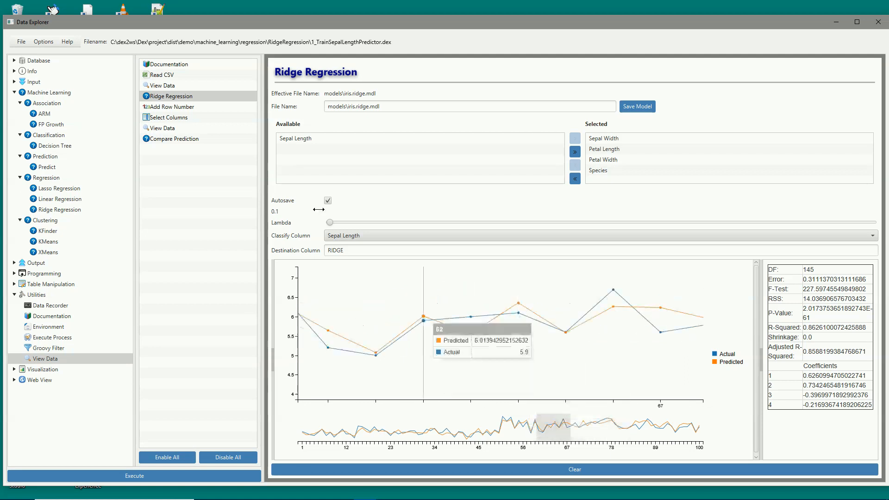
click(176, 138)
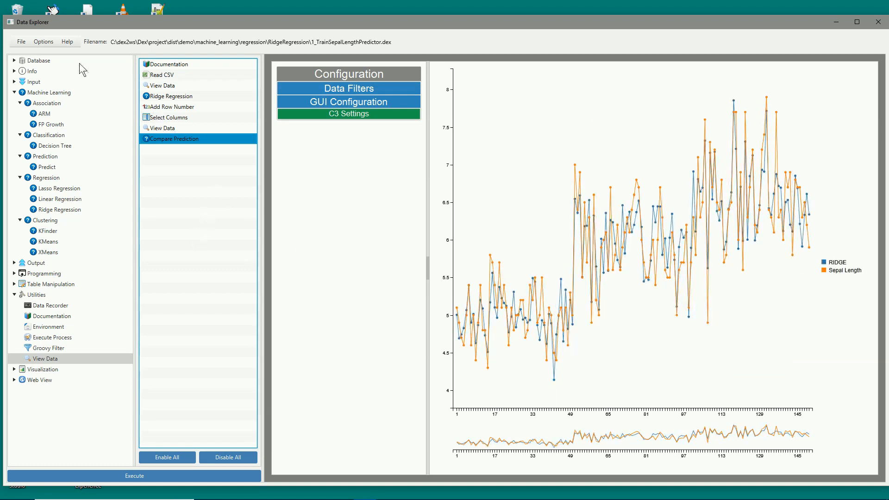
Open the project 2_PredictSepalLengths.dex from the RidgeRegression folder
click(22, 41)
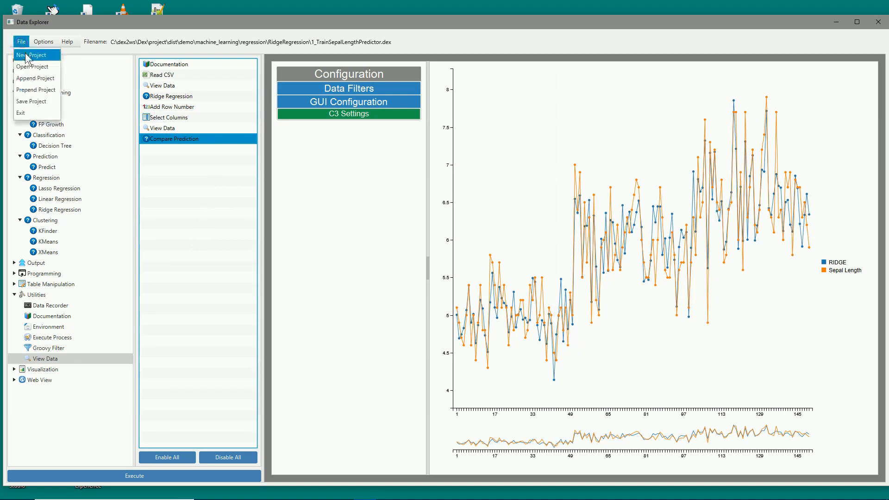
click(31, 67)
click(355, 213)
double_click(354, 213)
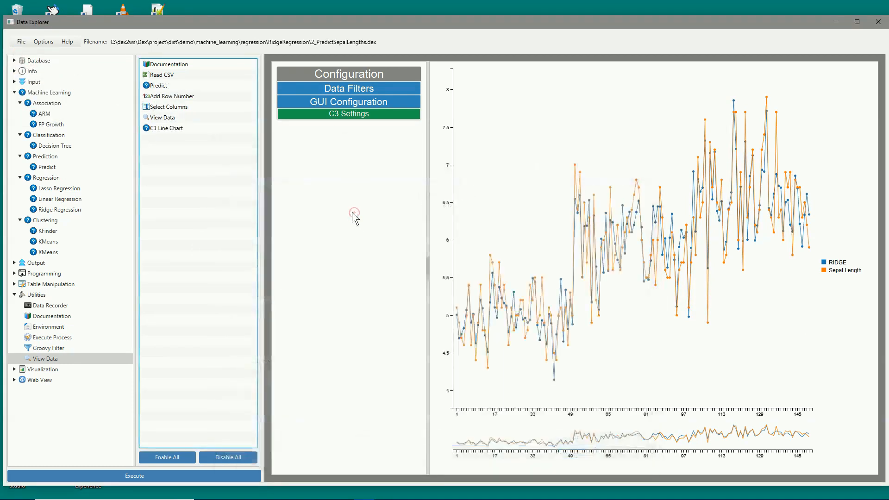
Review the Predict, Add Row Number and Select Columns task settings, run the sepal length prediction workflow and dismiss the job report
click(162, 86)
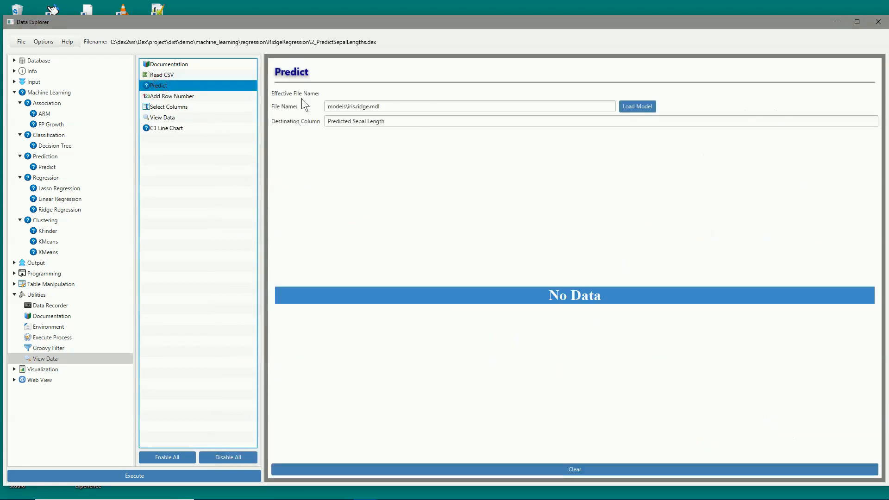
triple_click(382, 106)
click(177, 95)
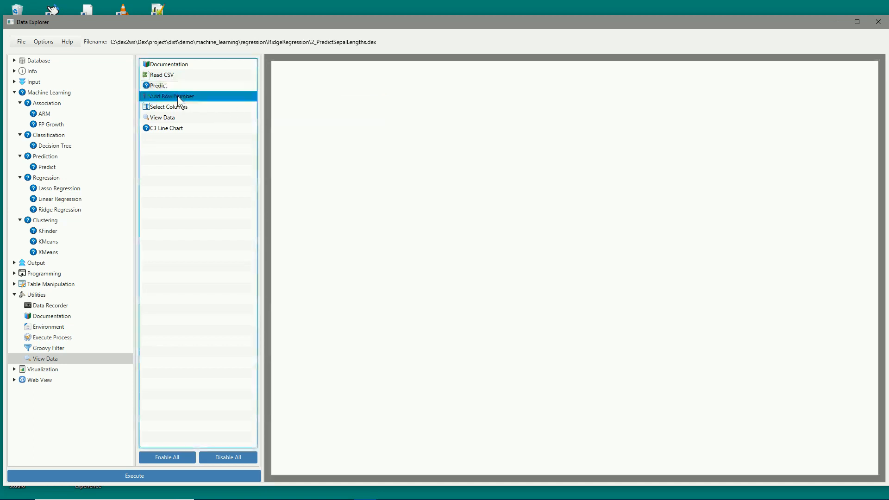
click(176, 106)
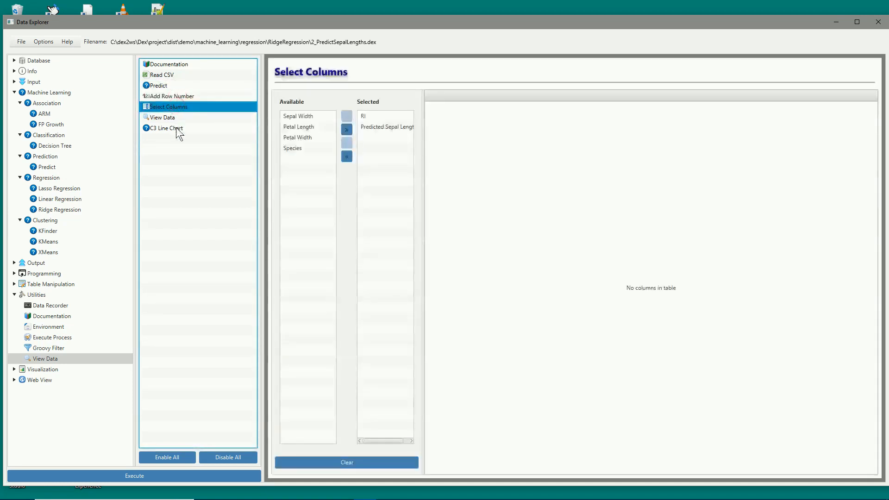
click(176, 127)
click(211, 479)
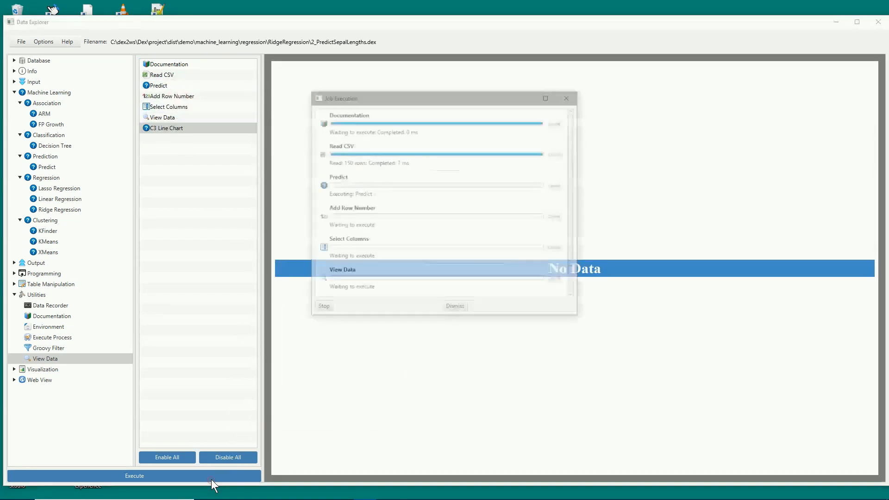
click(456, 308)
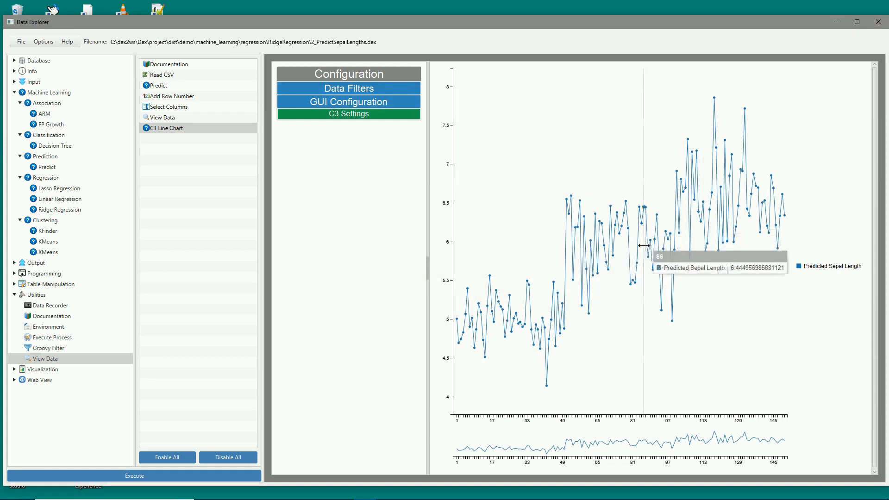
Open the project 1_TrainSepalLengthPredictor.dex from the LassoRegression folder under regression
click(22, 41)
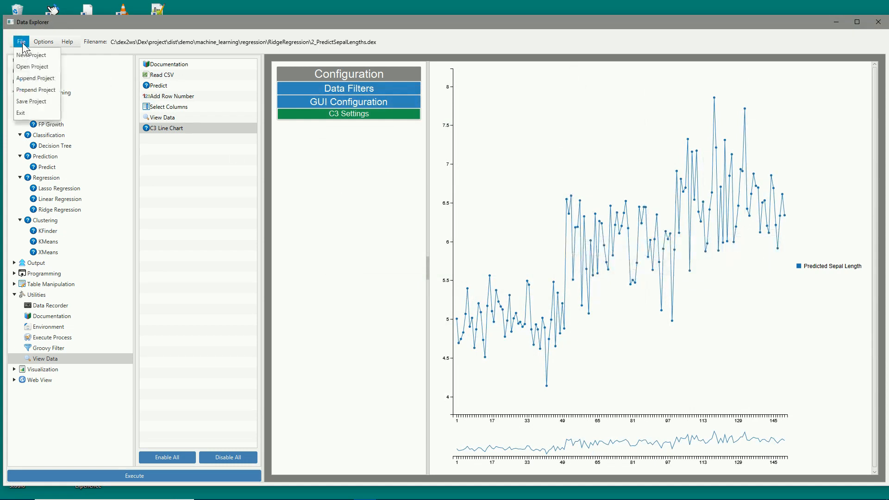
click(29, 68)
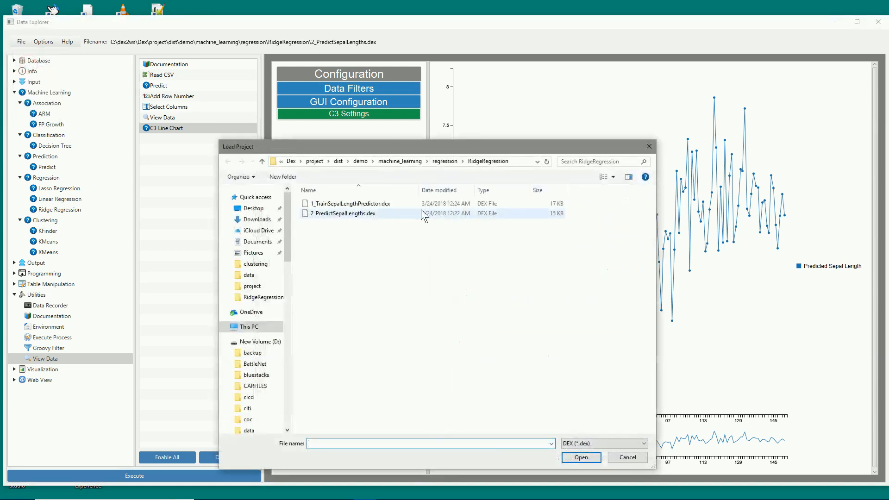
click(444, 162)
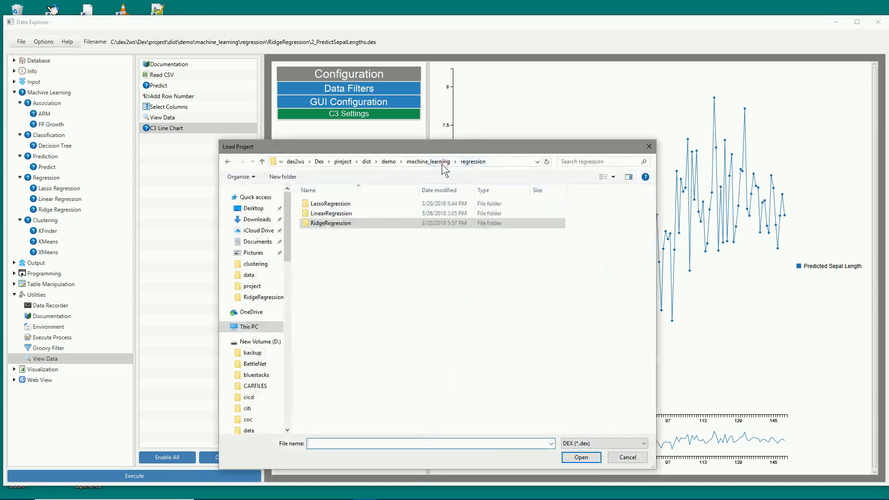
double_click(339, 205)
double_click(384, 204)
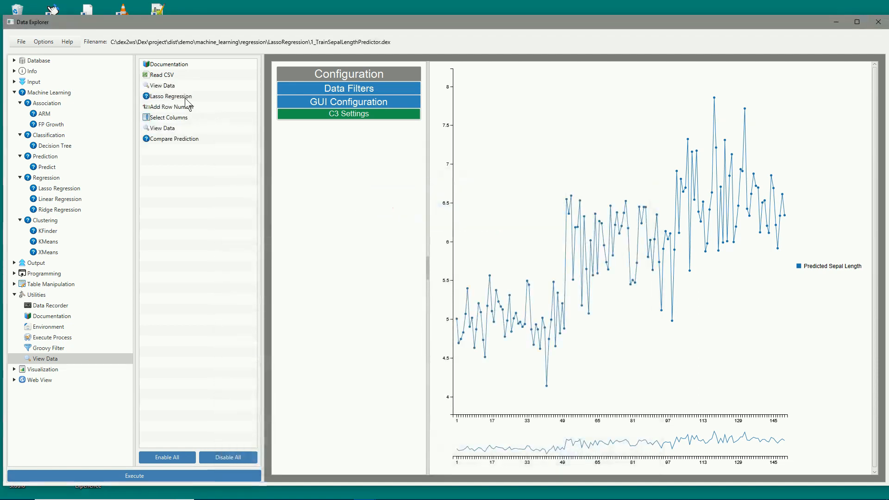
Show the Lasso Regression task settings, run the lasso training workflow and dismiss the job report
click(186, 98)
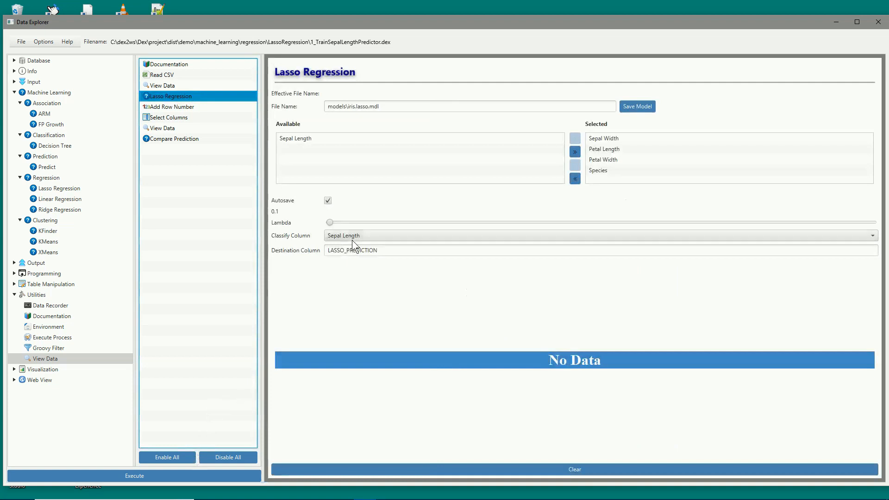
click(207, 476)
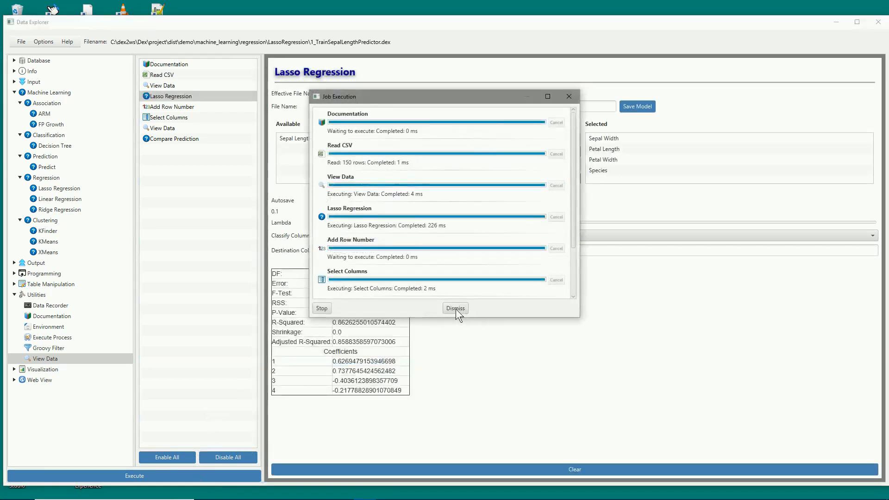
click(455, 309)
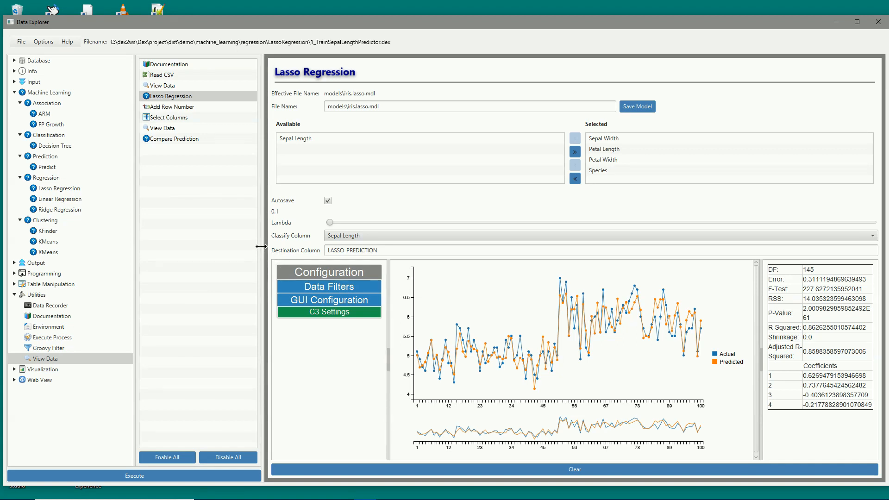
Remove Sepal Width and Species from the lasso model's selected columns, set the classify column to Sepal Width, and rerun the workflow
double_click(602, 140)
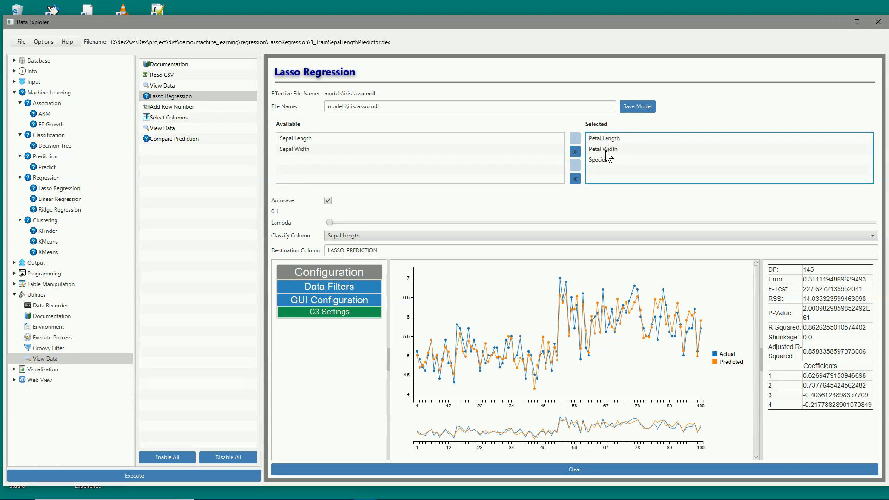
double_click(604, 158)
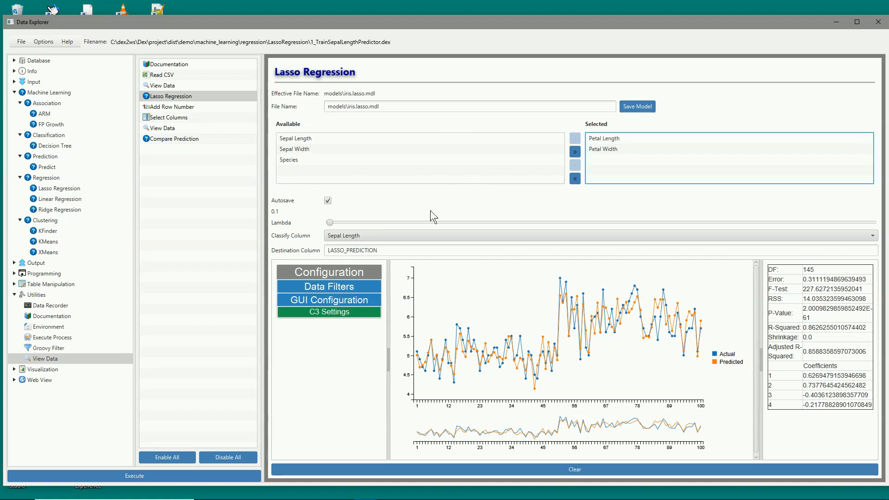
click(362, 234)
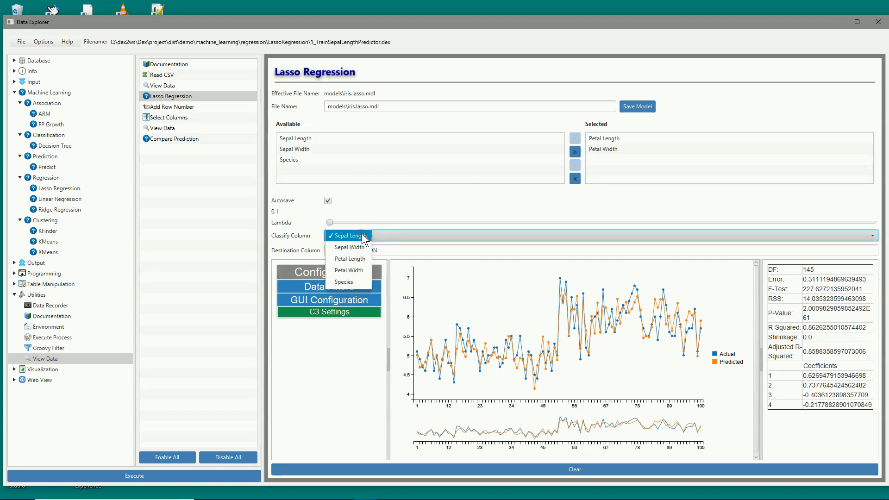
click(357, 247)
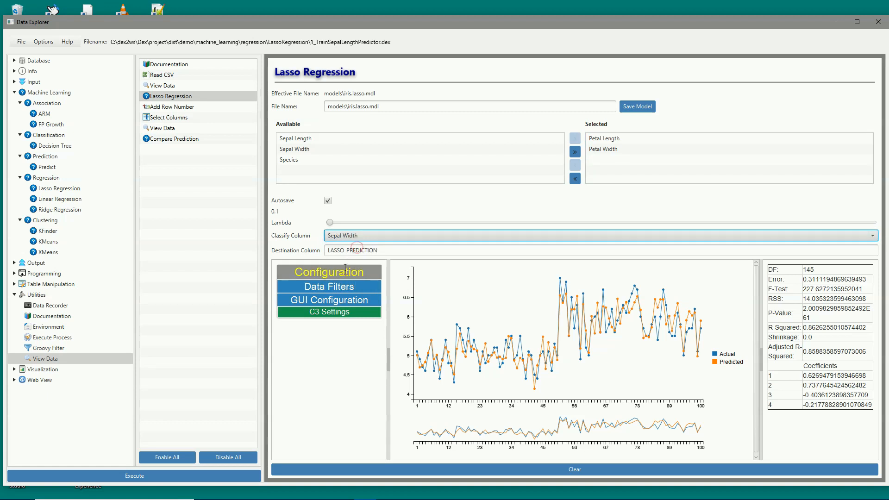
click(215, 476)
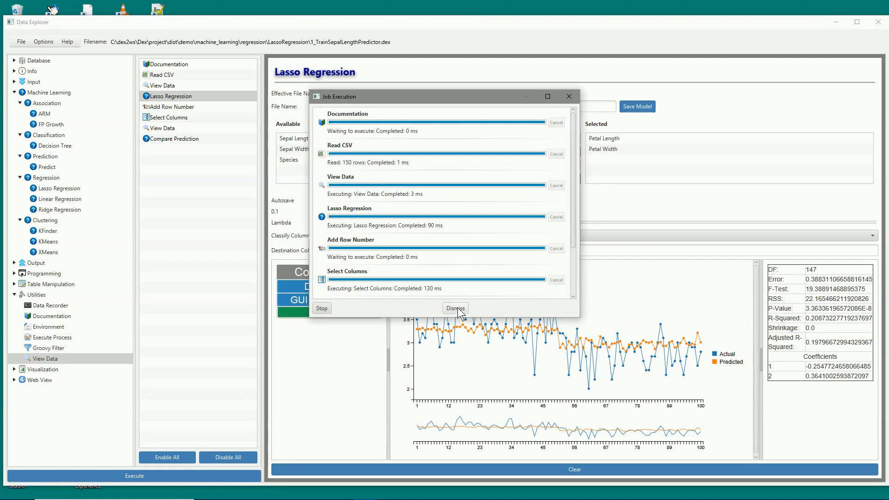
click(457, 309)
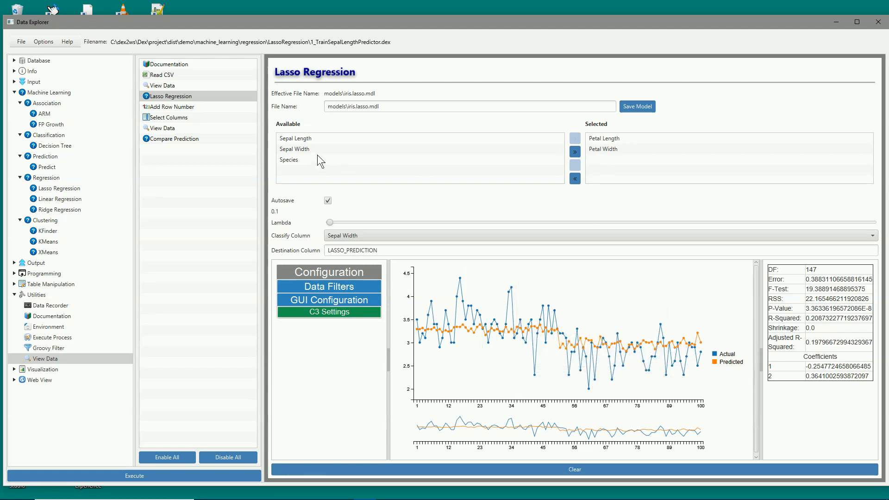
Add Sepal Length to the lasso model's selected columns and rerun the workflow
double_click(304, 139)
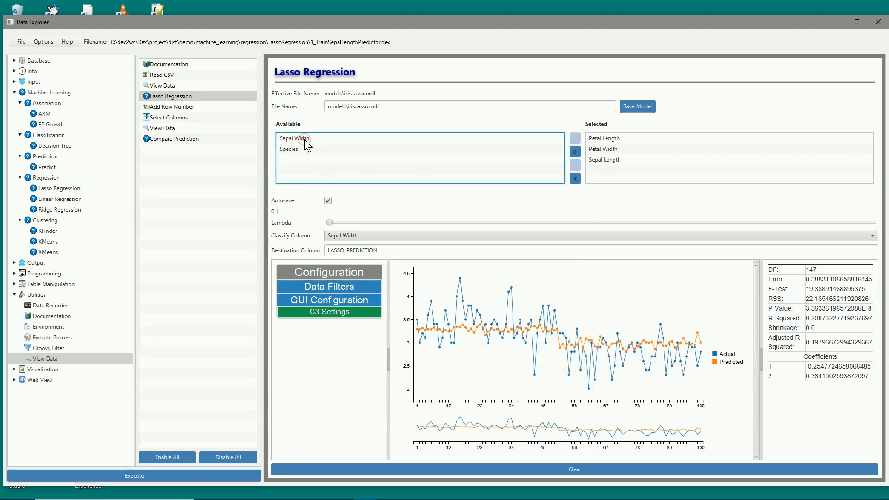
click(238, 476)
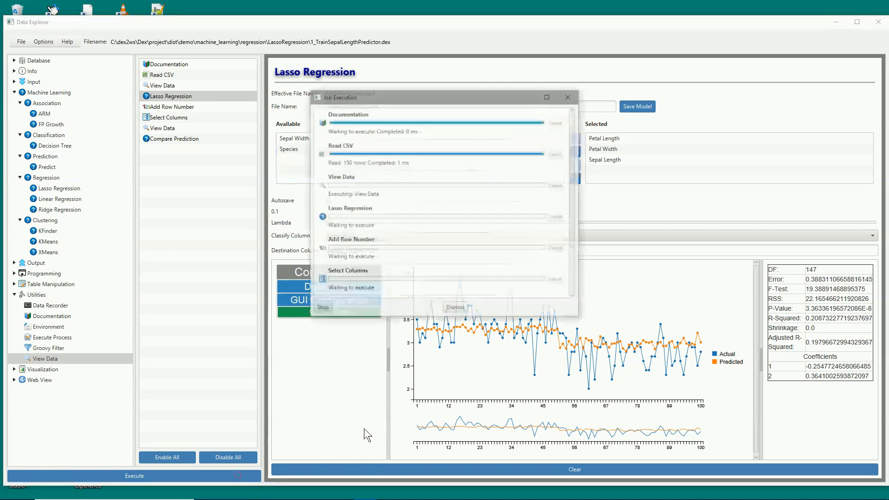
click(463, 310)
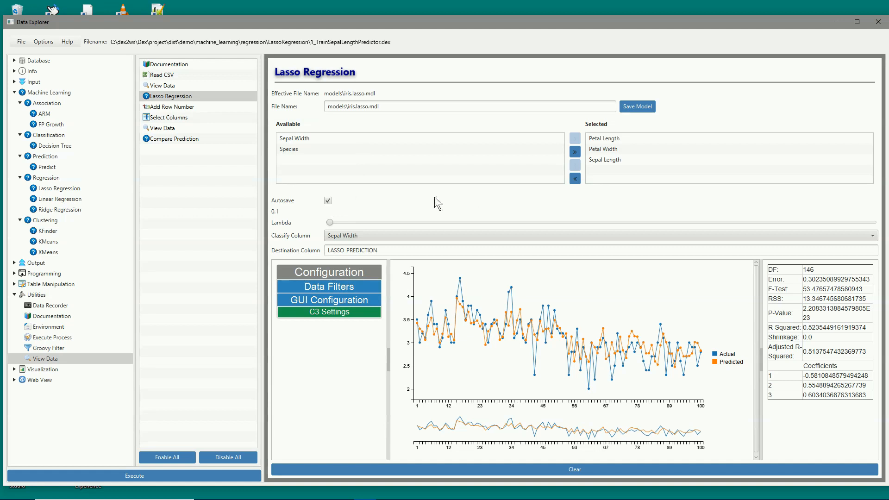
Turn off Autosave for the Lasso Regression model
click(327, 202)
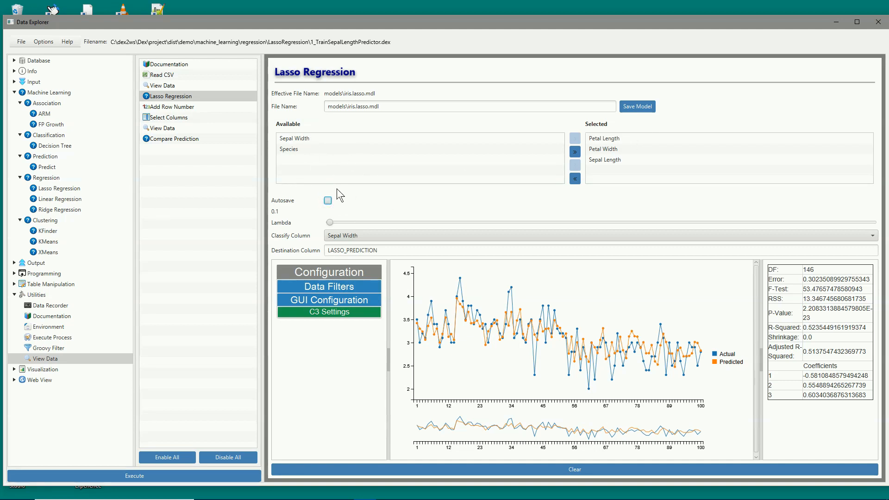
click(21, 42)
click(44, 41)
click(91, 24)
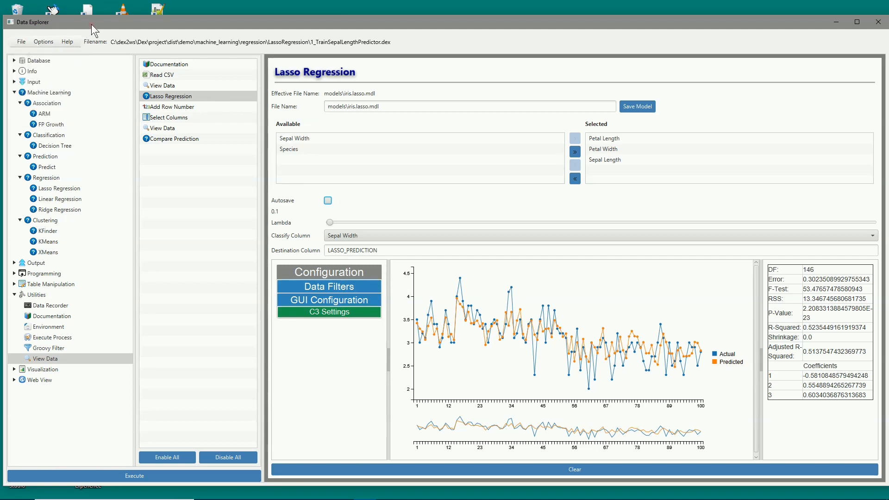